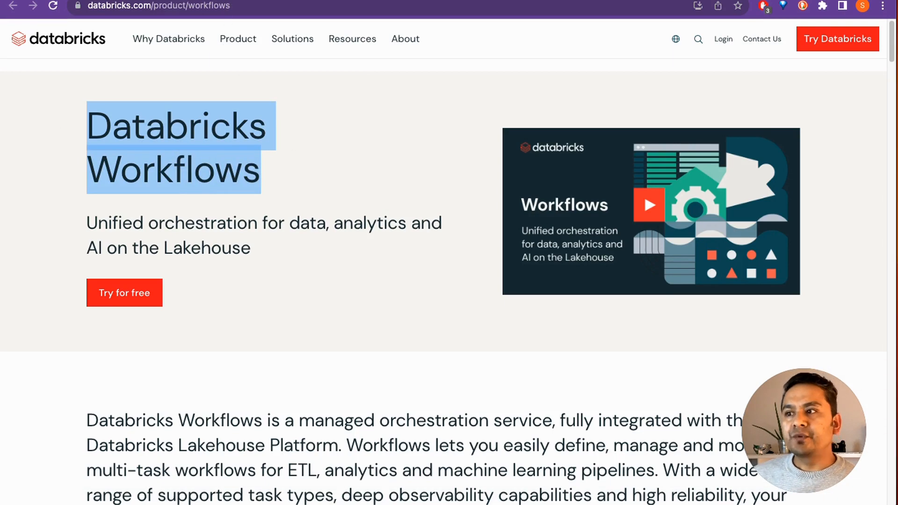
# - Read the introduction of the Databricks Workflows product page and examine the Lakehouse Platform diagram under "How does it work?"
pyautogui.click(226, 0)
pyautogui.click(145, 1)
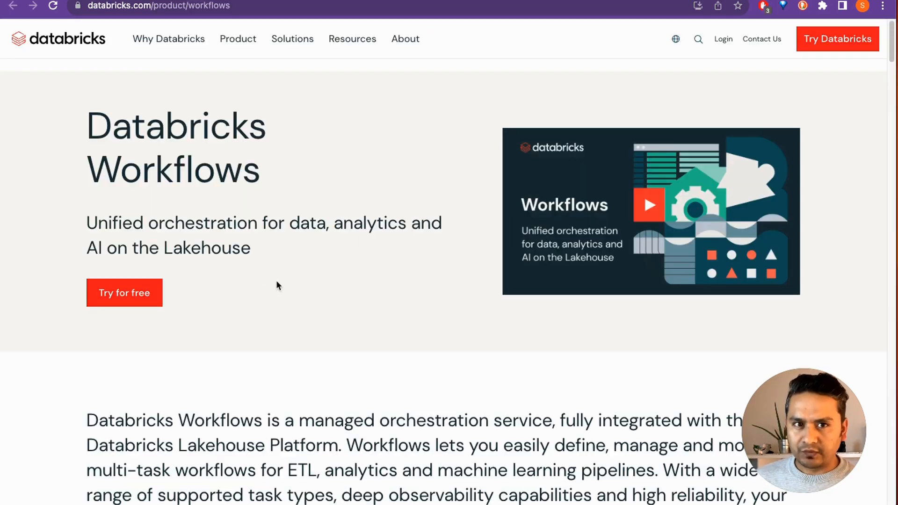
pyautogui.doubleClick(161, 177)
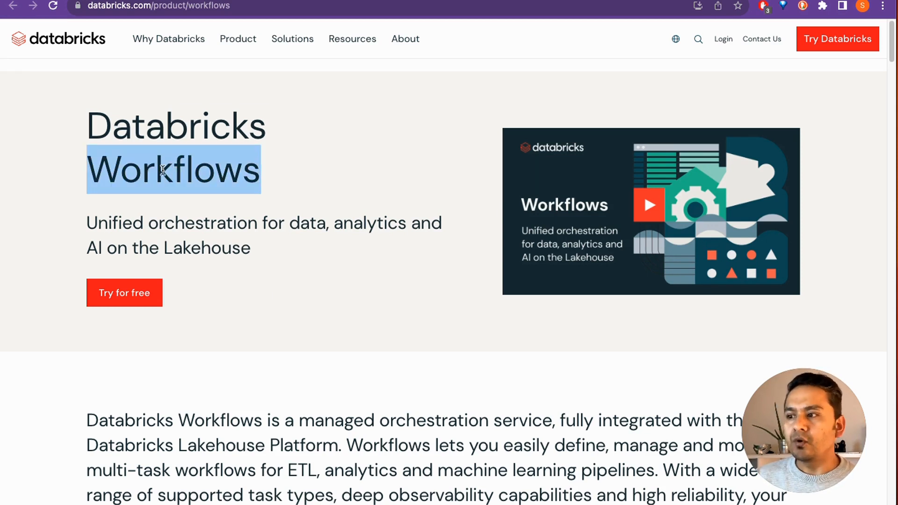
pyautogui.moveTo(87, 223); pyautogui.dragTo(260, 248)
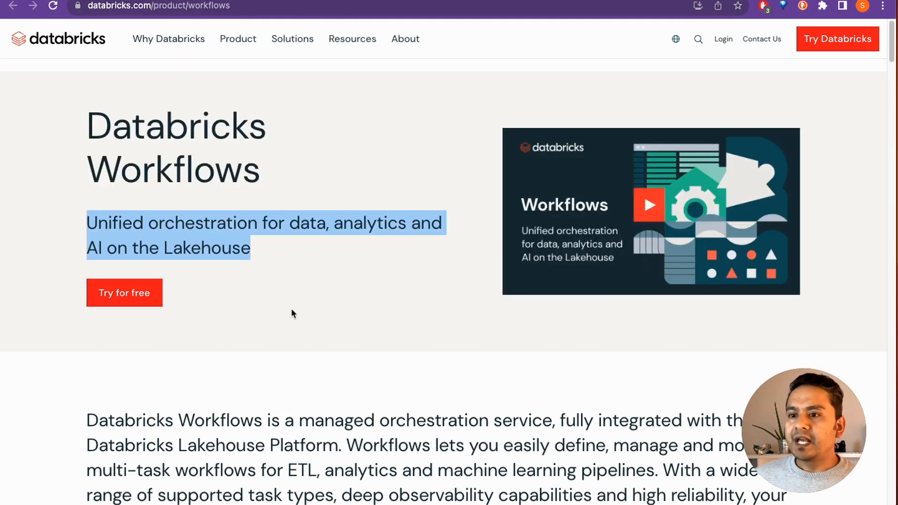
pyautogui.scroll(-5, 295, 323)
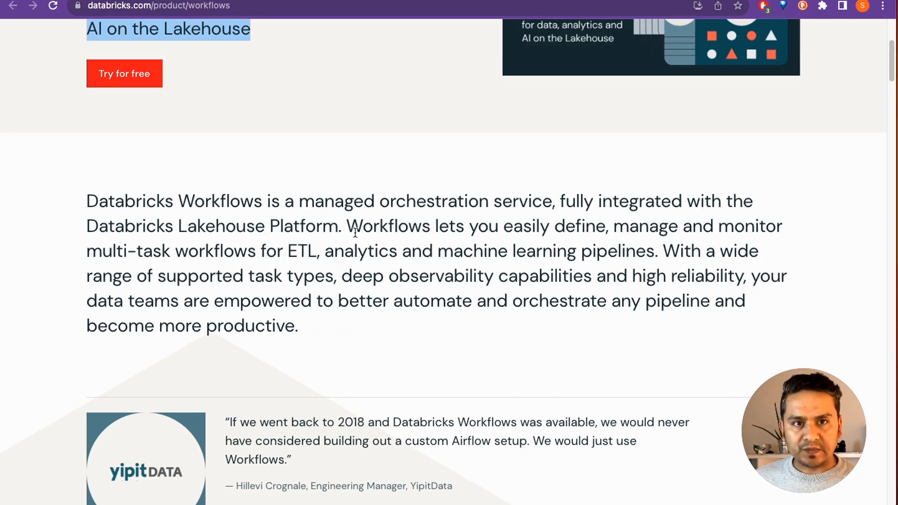
pyautogui.scroll(-7, 464, 243)
pyautogui.scroll(-5, 464, 274)
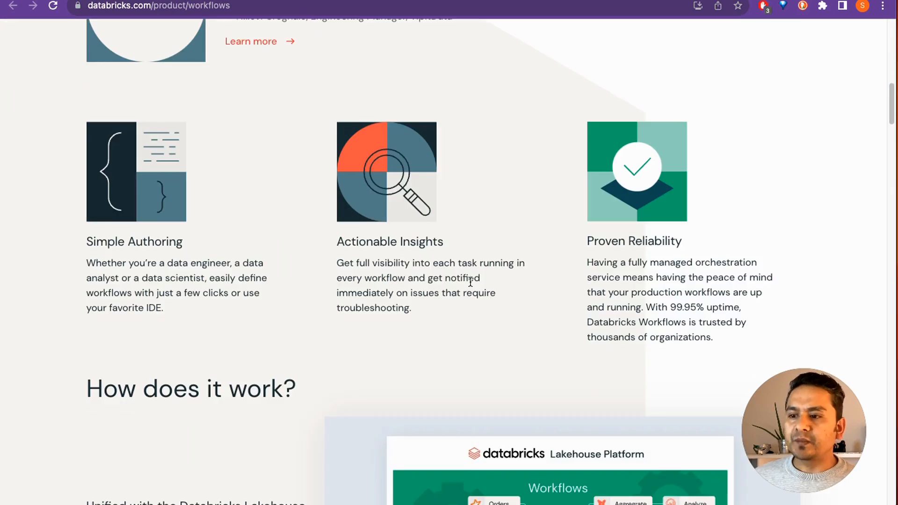
pyautogui.scroll(-3, 167, 391)
pyautogui.scroll(-4, 168, 388)
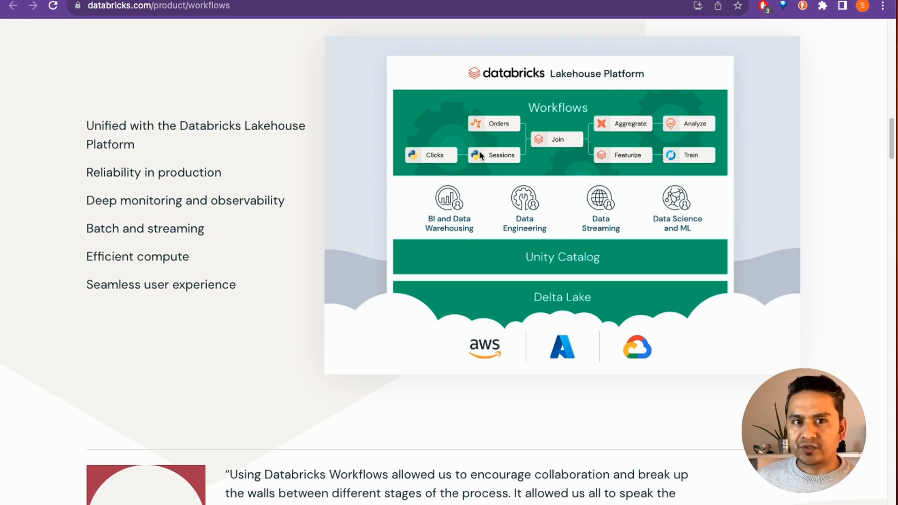
# - Examine the feature sections on Lakehouse unification, reliability, monitoring, batch and streaming, efficient compute and user experience
pyautogui.scroll(-8, 261, 302)
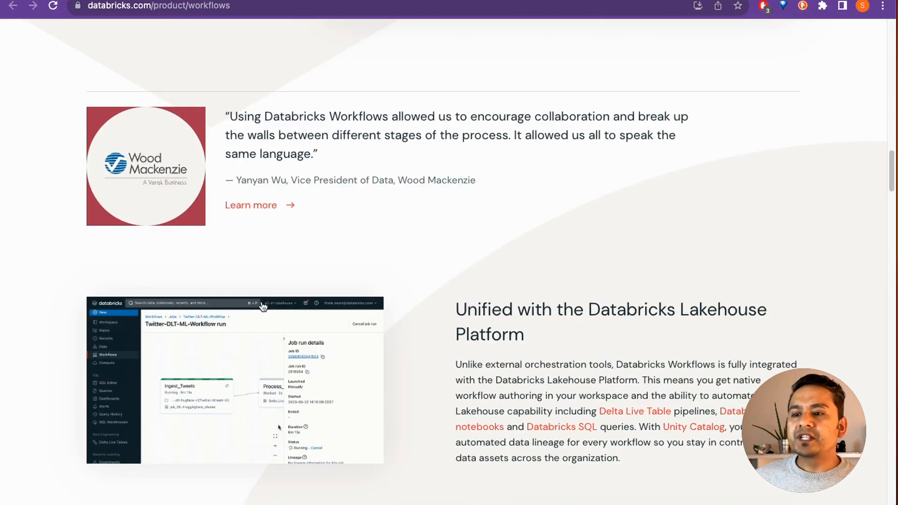
pyautogui.scroll(-2, 263, 307)
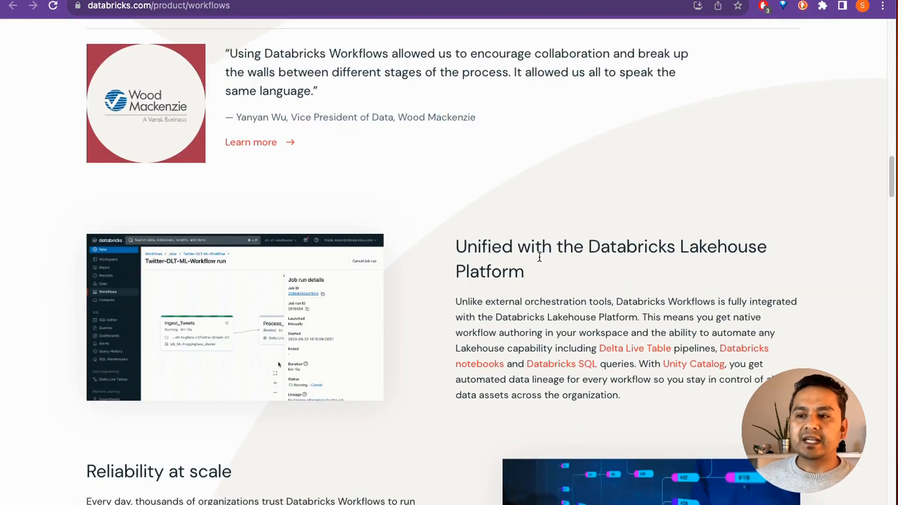
pyautogui.scroll(-3, 586, 253)
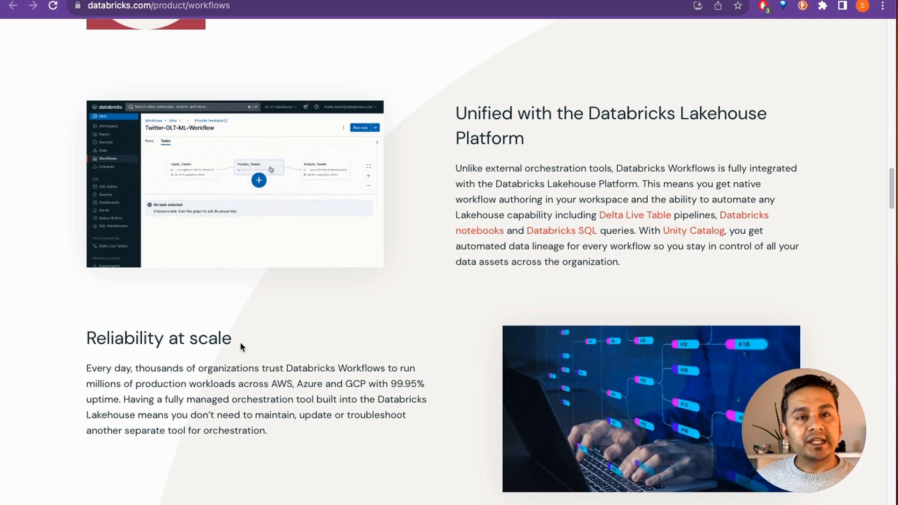
pyautogui.scroll(-7, 242, 341)
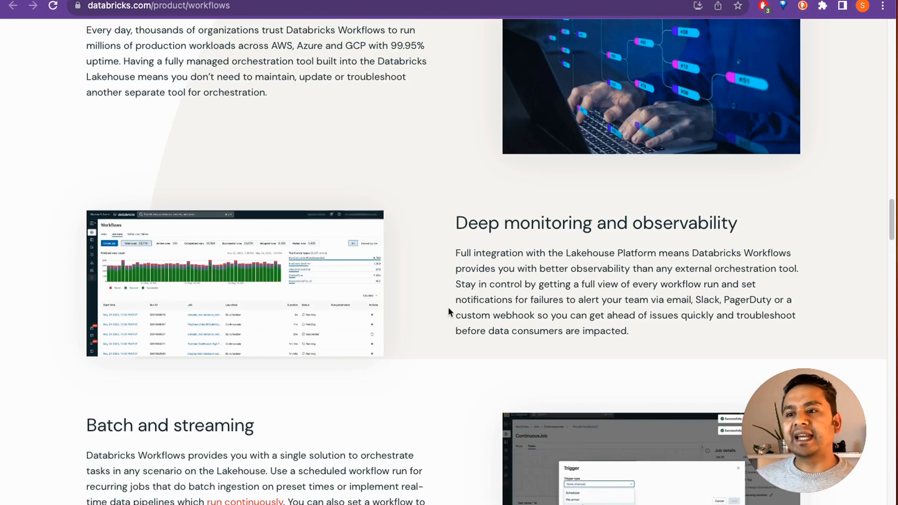
pyautogui.scroll(-3, 371, 317)
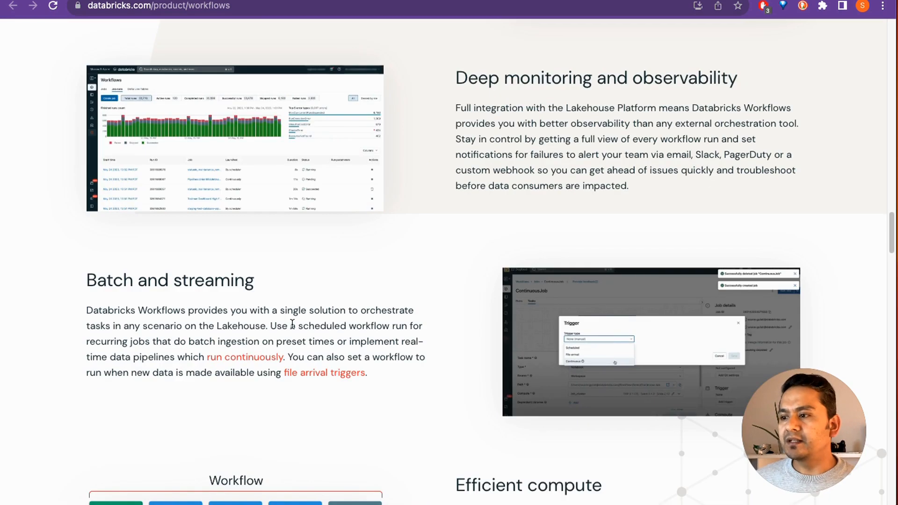
pyautogui.scroll(-5, 158, 307)
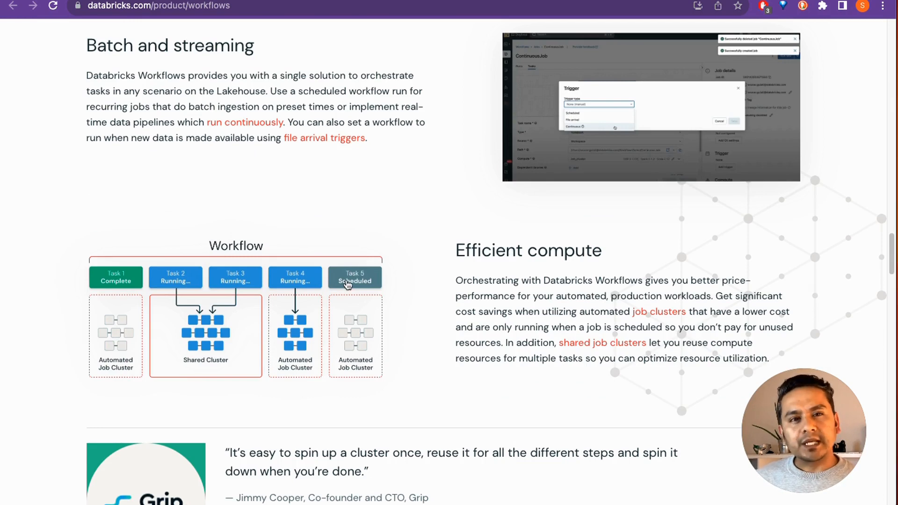
pyautogui.scroll(-8, 407, 282)
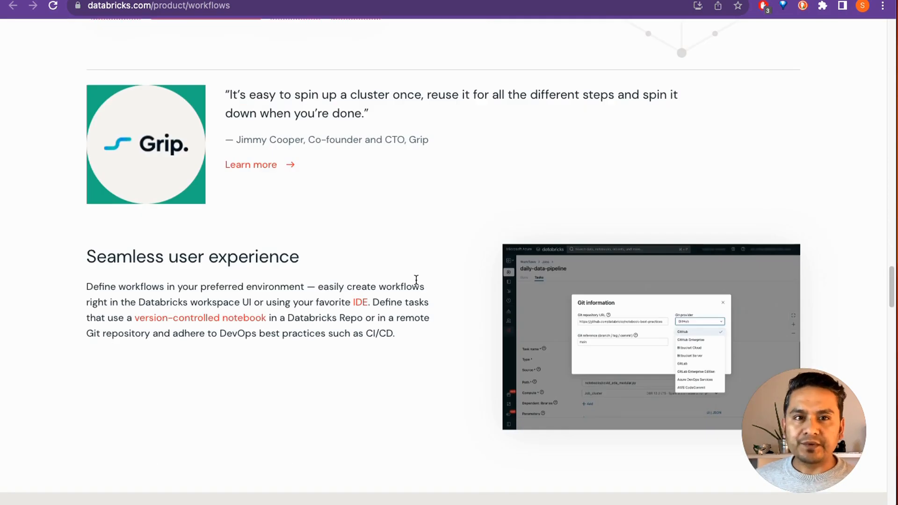
pyautogui.scroll(-6, 416, 279)
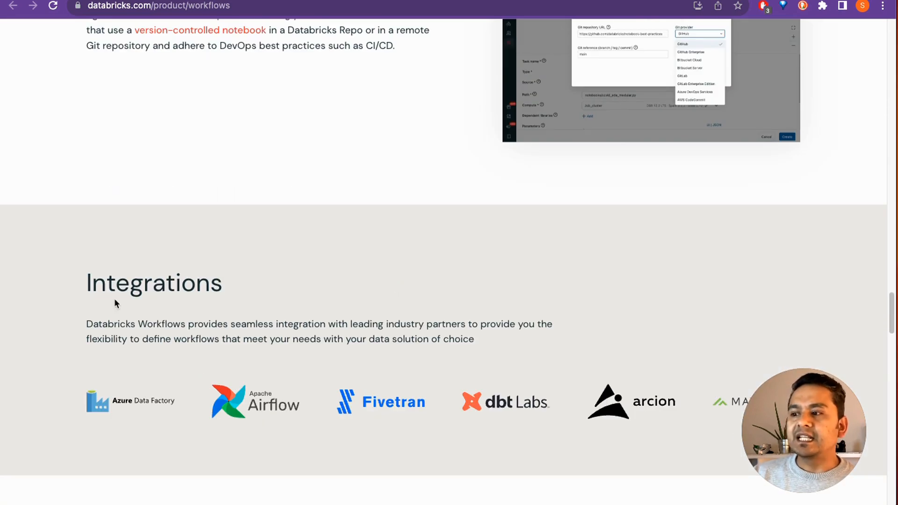
# - Read the Integrations section with its partner tools, highlighting its heading and description, and return to the "How does it work?" diagram
pyautogui.doubleClick(114, 283)
pyautogui.scroll(-2, 237, 288)
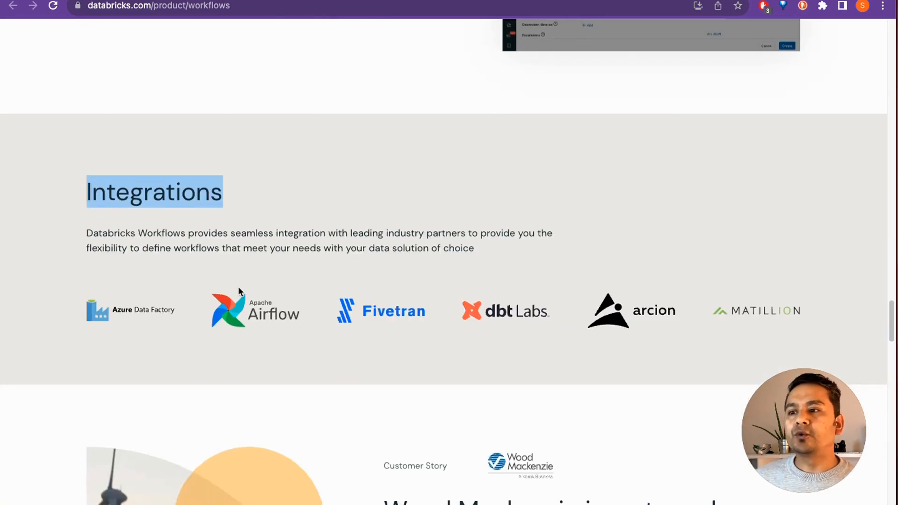
pyautogui.scroll(-2, 239, 288)
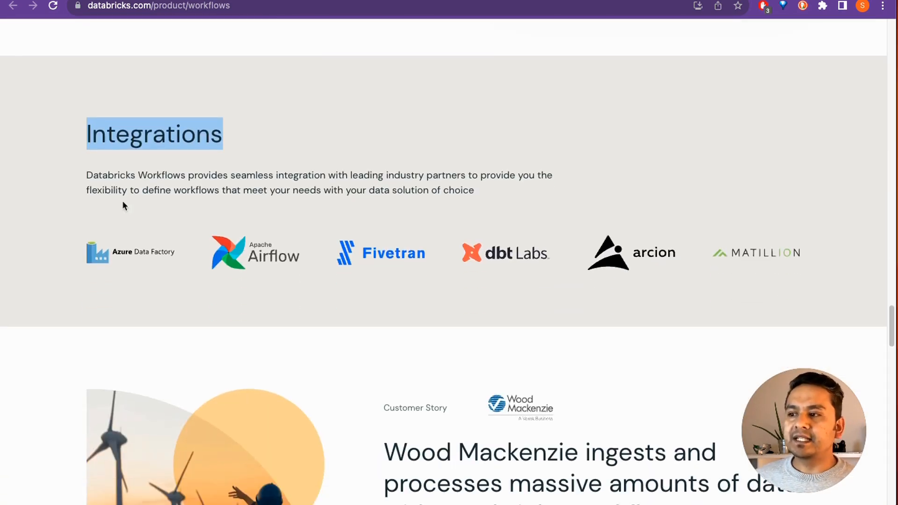
pyautogui.moveTo(93, 176); pyautogui.dragTo(482, 177)
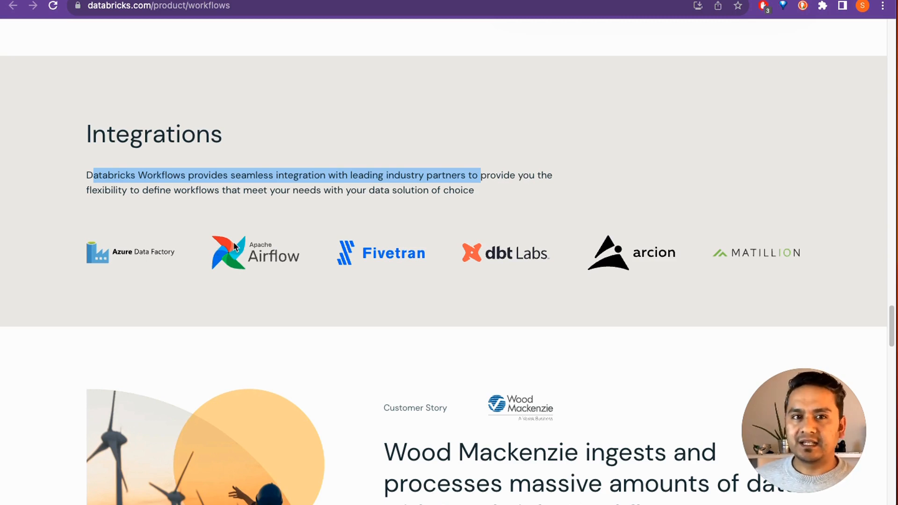
pyautogui.scroll(-10, 232, 242)
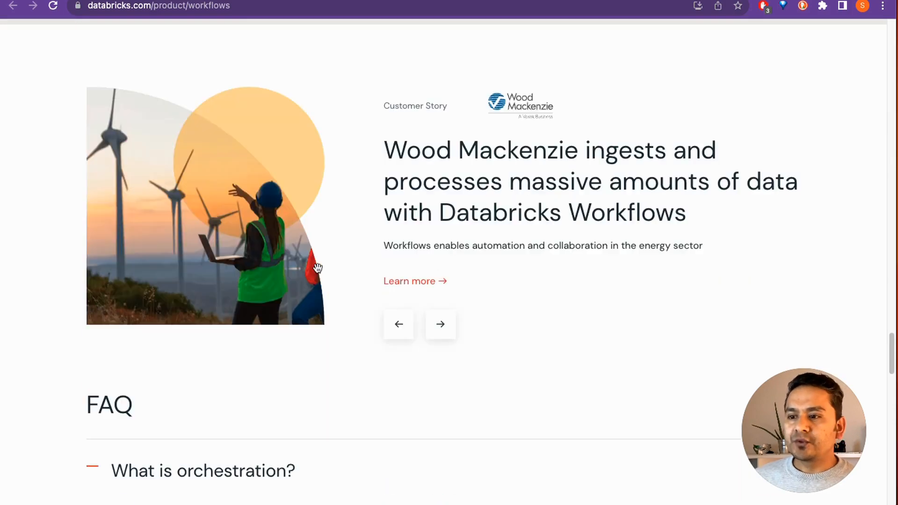
pyautogui.scroll(20, 309, 274)
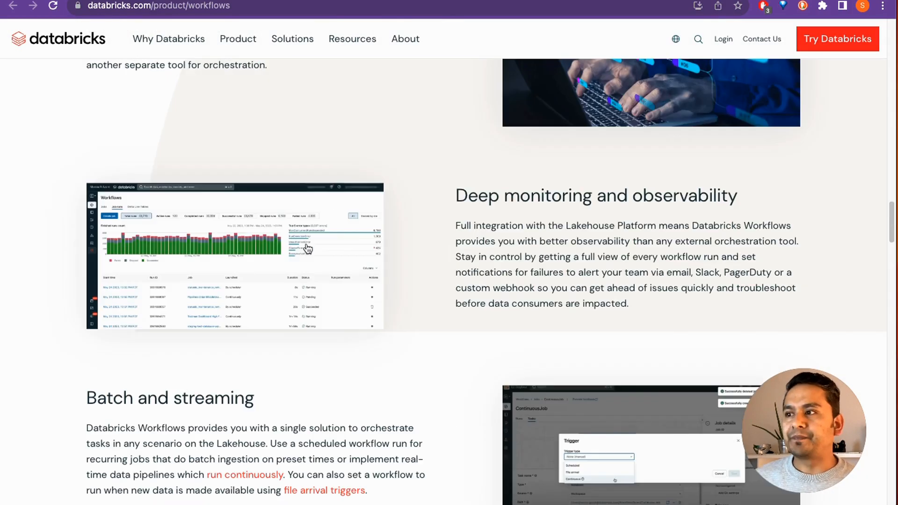
pyautogui.scroll(15, 313, 246)
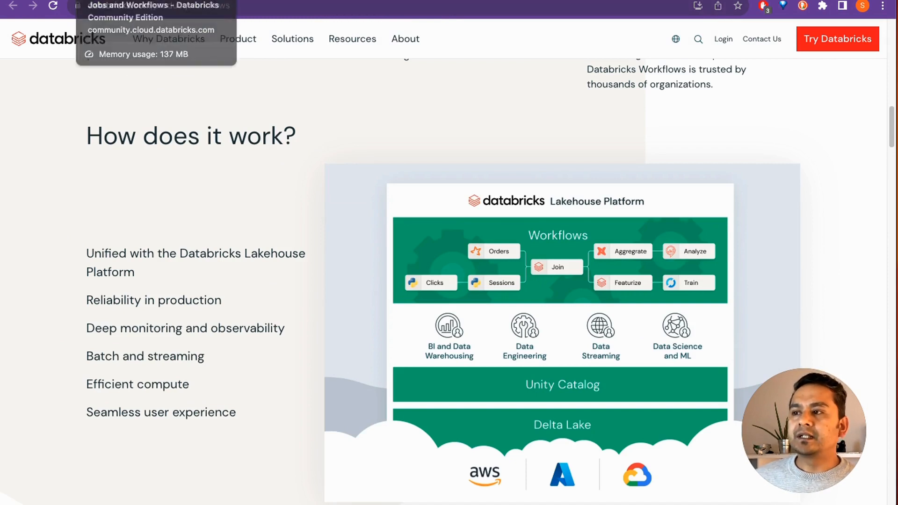
# - Compare the Workflows page in Databricks Community Edition with the trial workspace's, and review the trial's jobs, job runs and Delta Live Tables
pyautogui.click(122, 0)
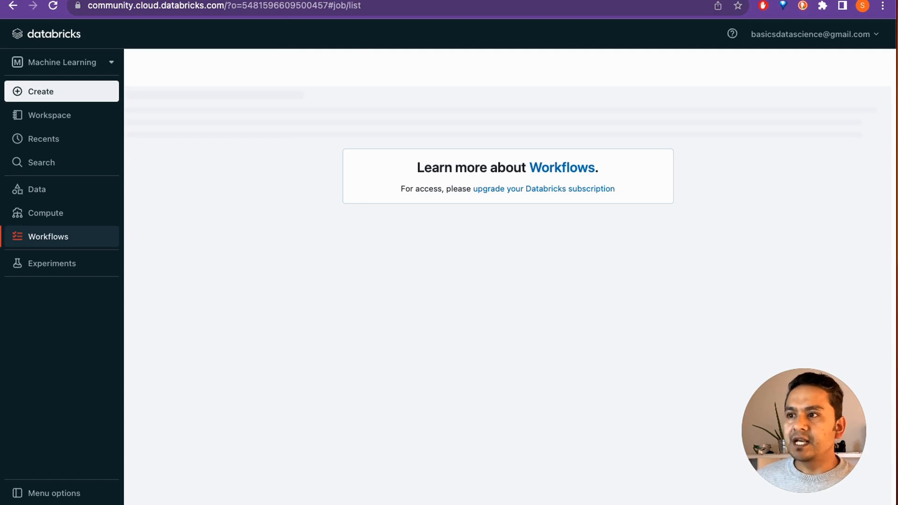
pyautogui.click(262, 0)
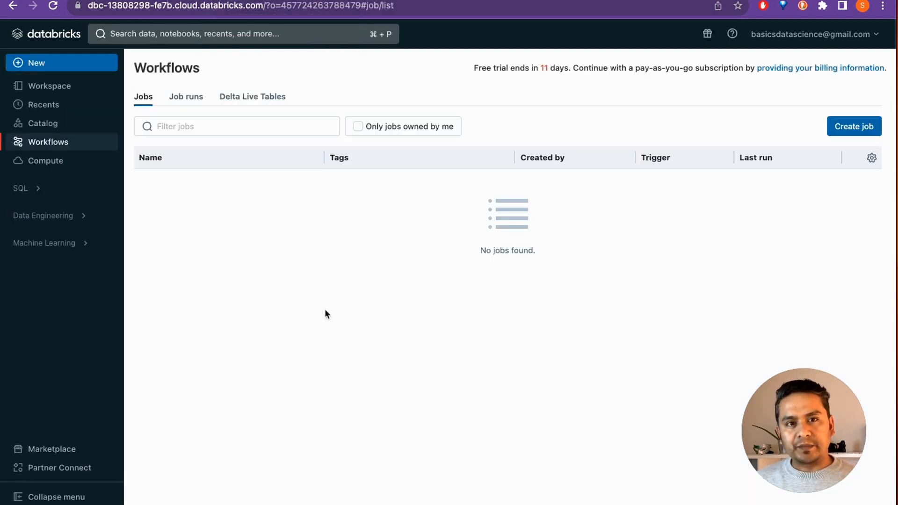
pyautogui.click(144, 102)
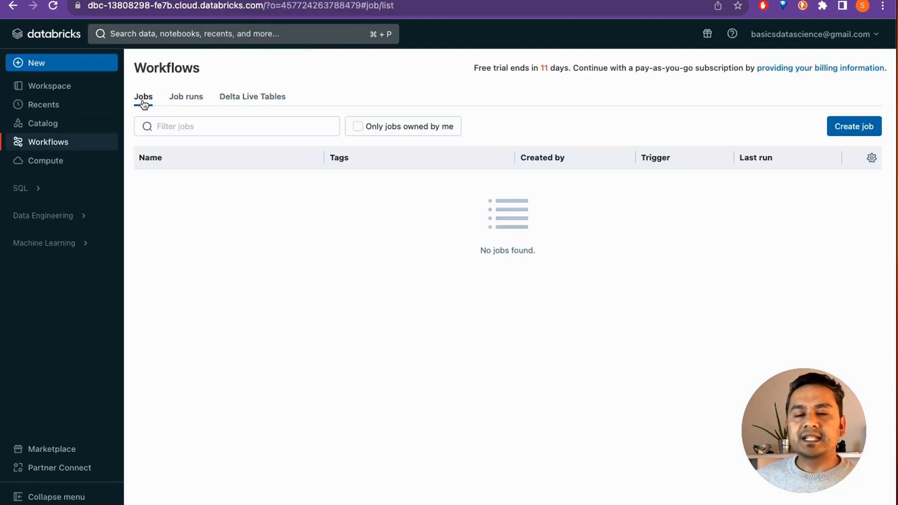
pyautogui.click(186, 100)
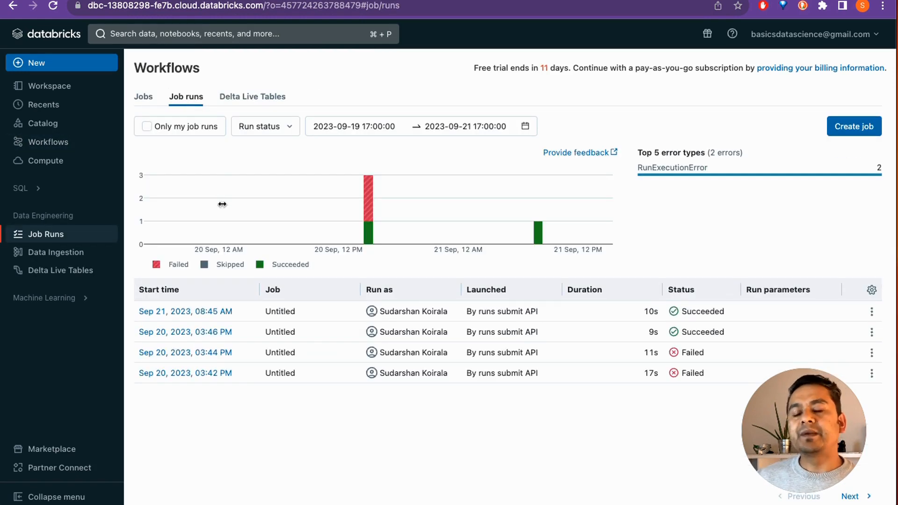
pyautogui.click(229, 99)
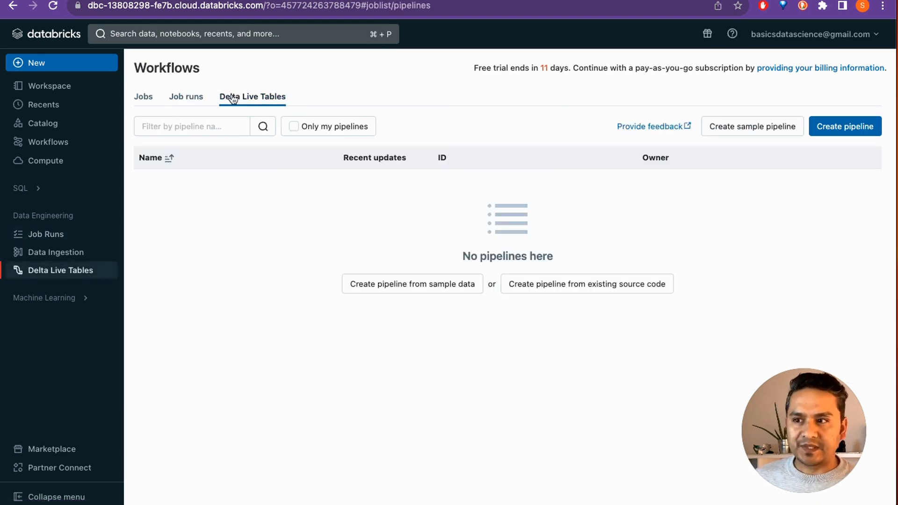
# - Return to the jobs list, start a new job and name it Test
pyautogui.click(147, 98)
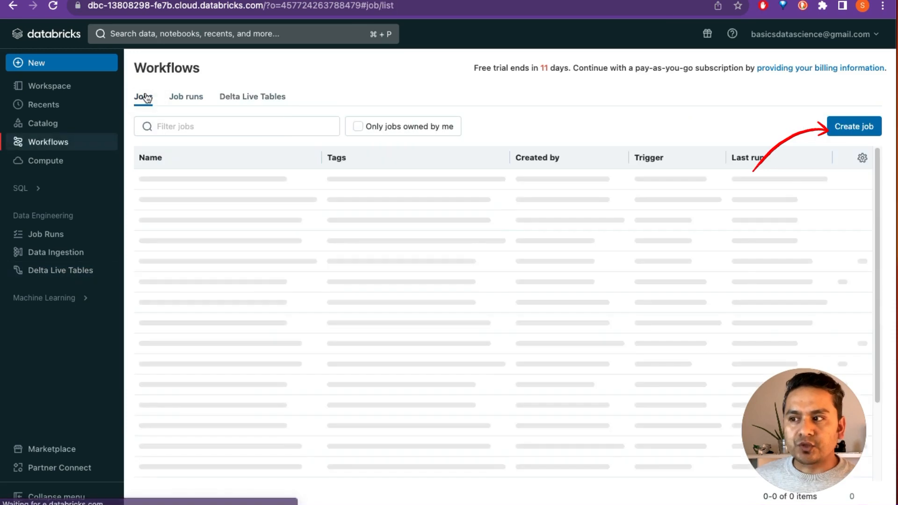
pyautogui.click(854, 129)
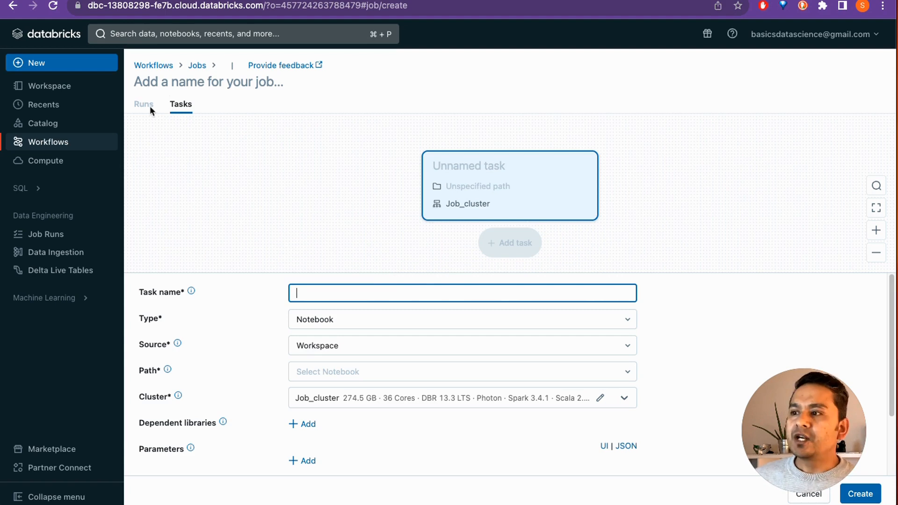
pyautogui.click(212, 81)
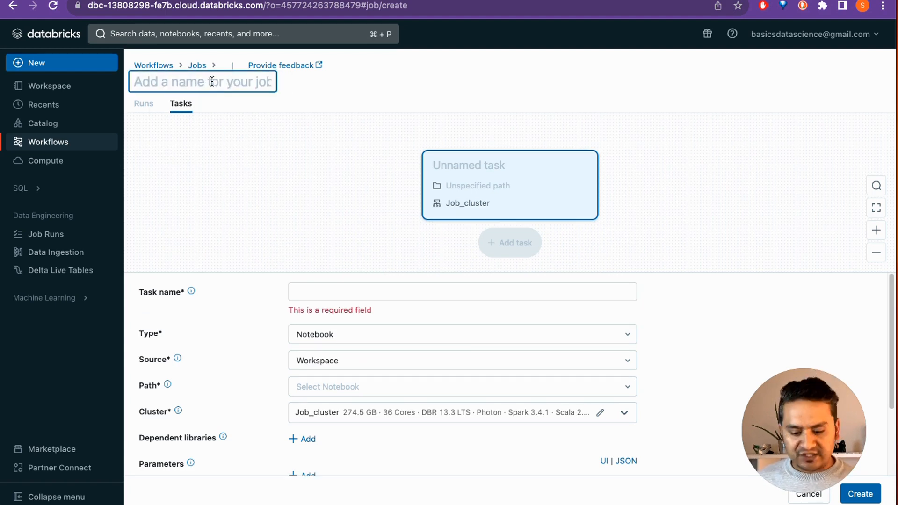
pyautogui.write('Test')
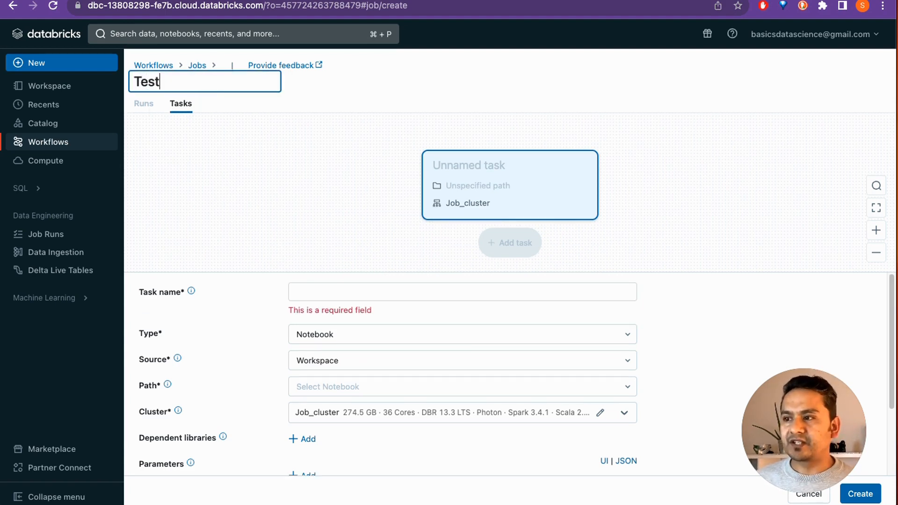
pyautogui.press('Return')
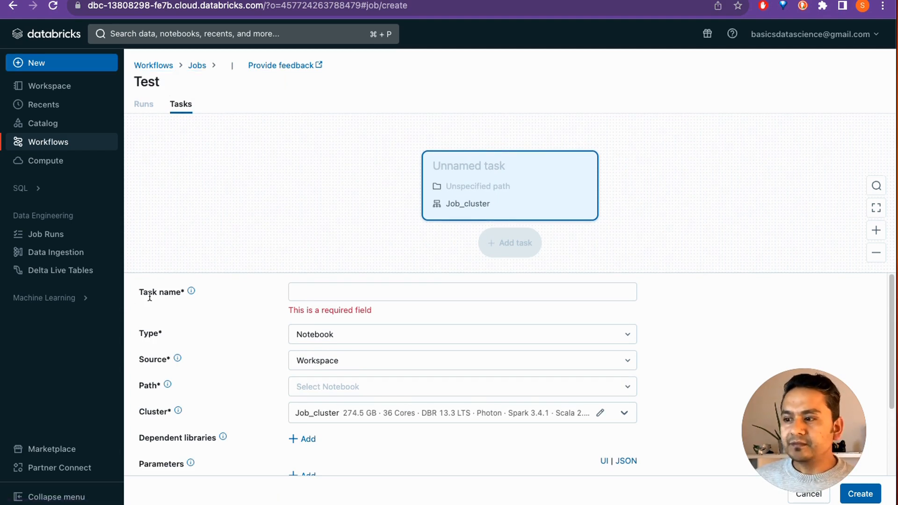
# - Name the job's unnamed task example-test
pyautogui.click(305, 295)
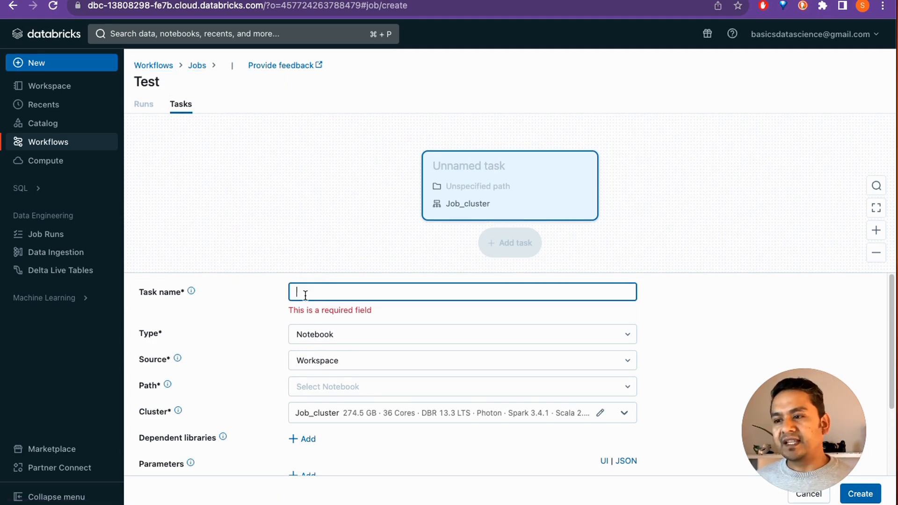
pyautogui.write('example')
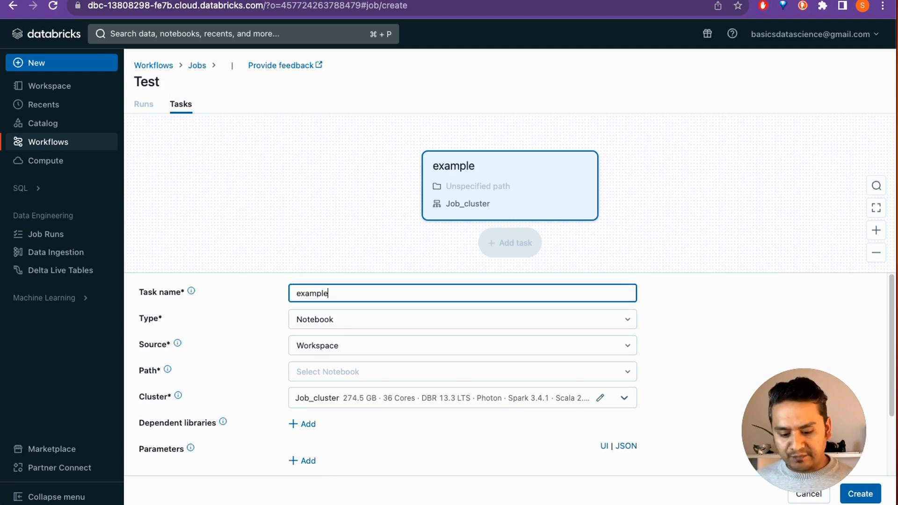
pyautogui.write('-test')
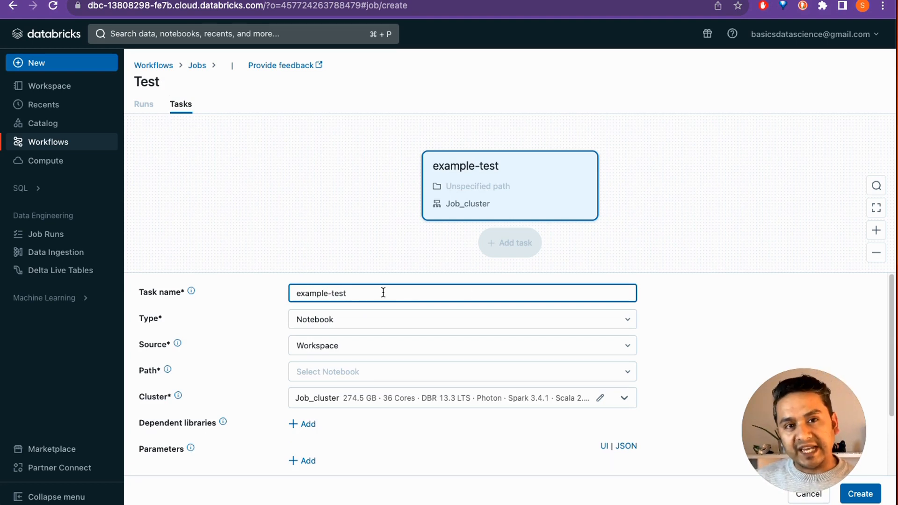
pyautogui.click(686, 297)
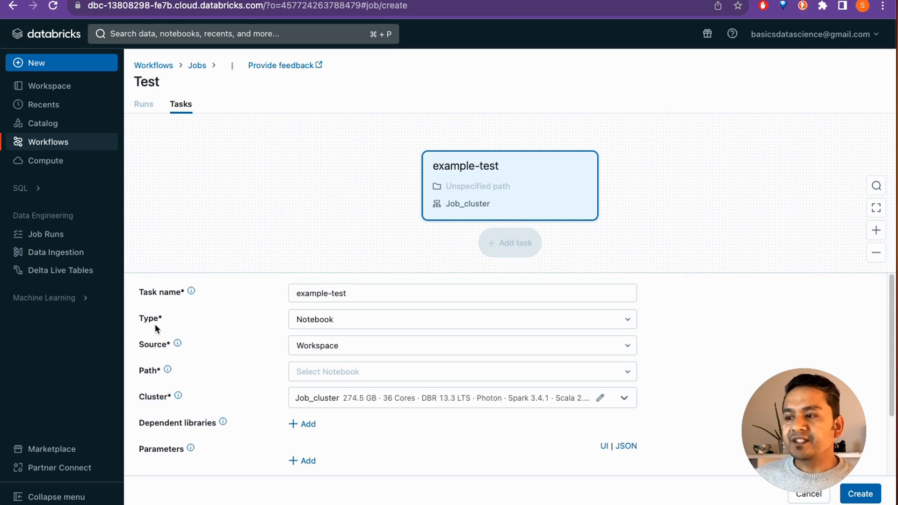
# - Review the available task types and sources, choosing Notebook as the type and Workspace as the source
pyautogui.click(319, 327)
pyautogui.scroll(-1, 337, 330)
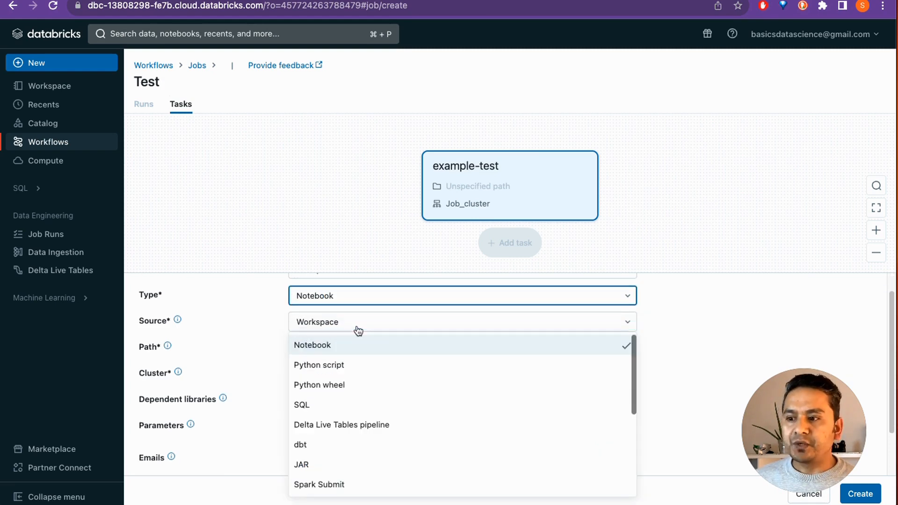
pyautogui.scroll(-1, 286, 375)
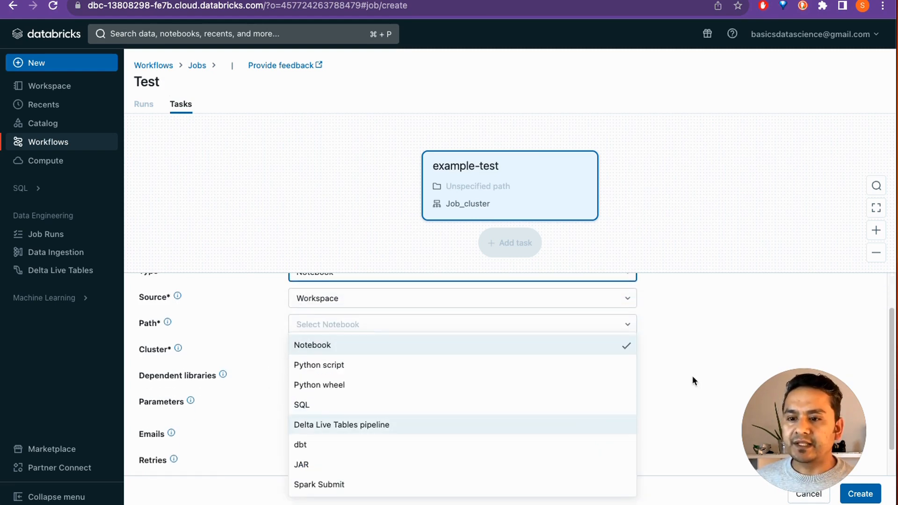
pyautogui.scroll(2, 689, 365)
pyautogui.click(687, 359)
pyautogui.scroll(-1, 700, 317)
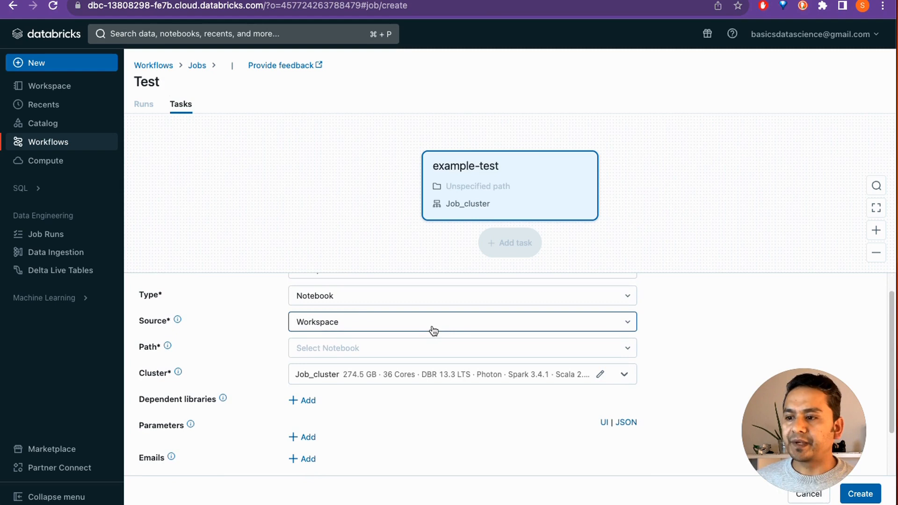
pyautogui.click(340, 300)
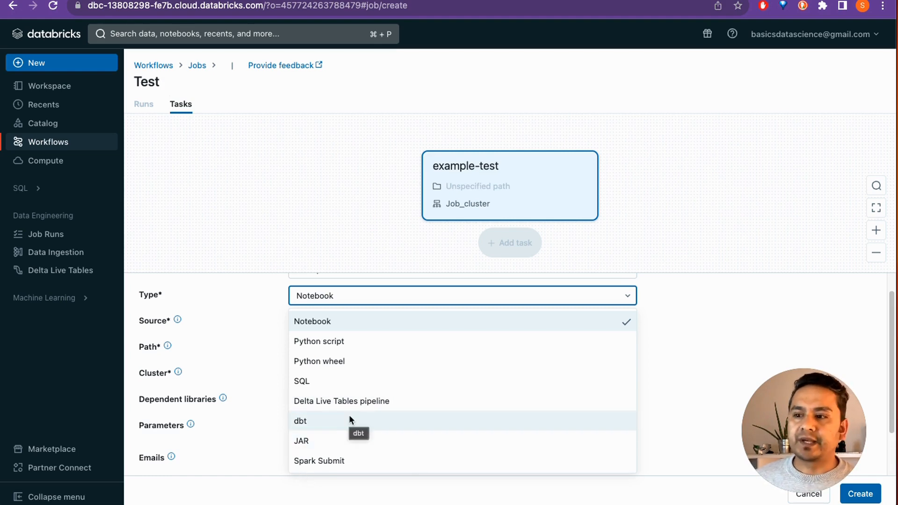
pyautogui.click(327, 322)
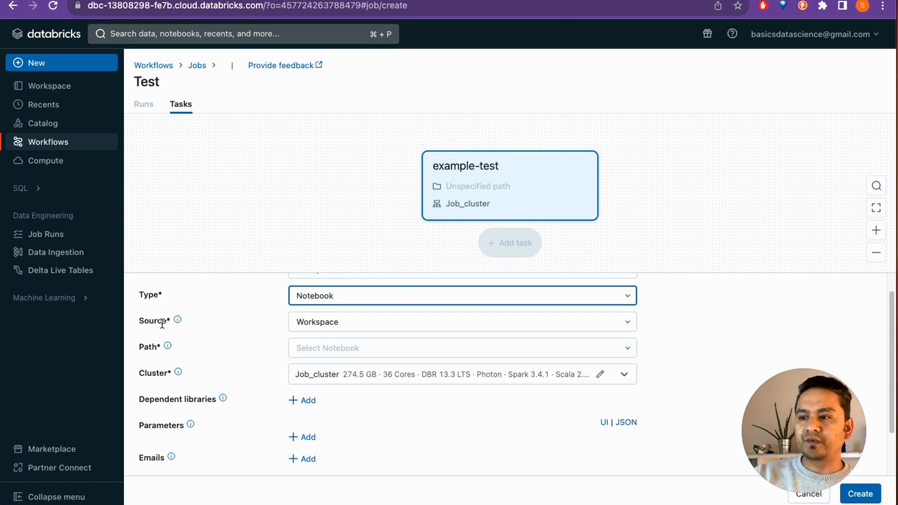
pyautogui.click(328, 322)
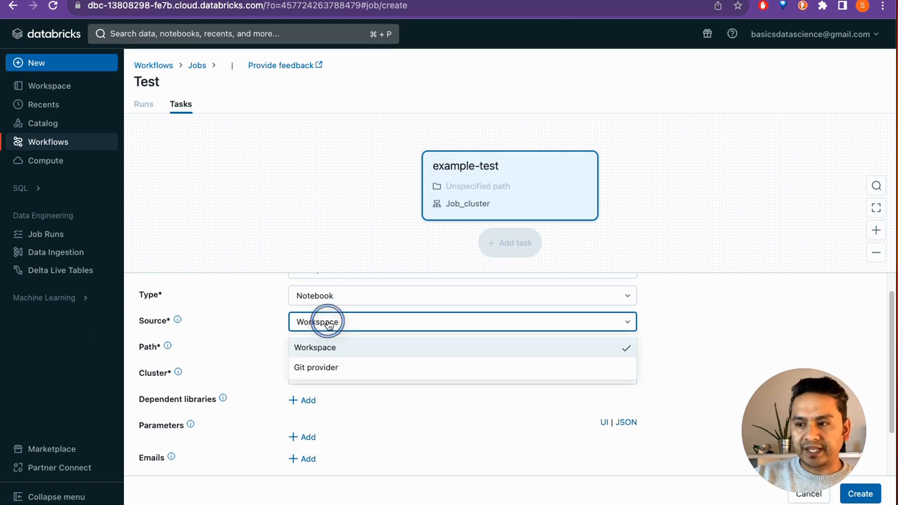
pyautogui.click(309, 352)
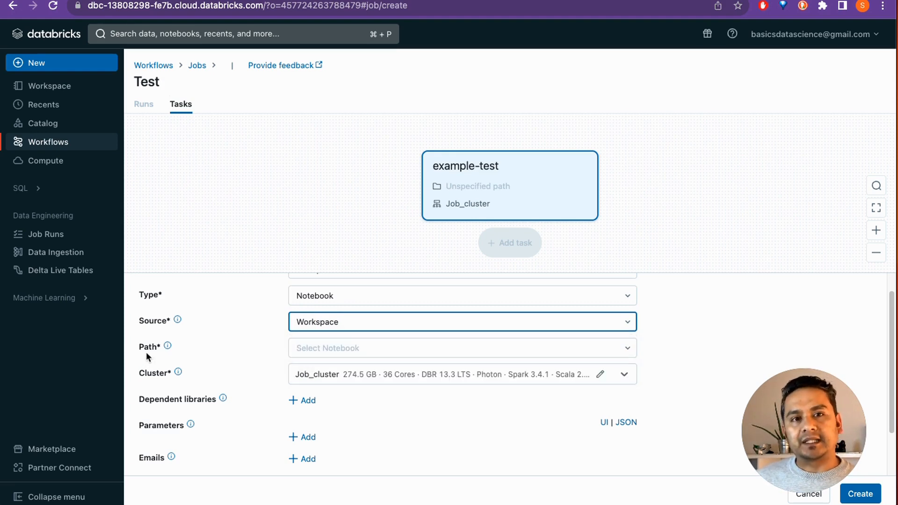
# - Set the task's path to Notebook1 in the workflows folder of the account's user directory
pyautogui.click(316, 348)
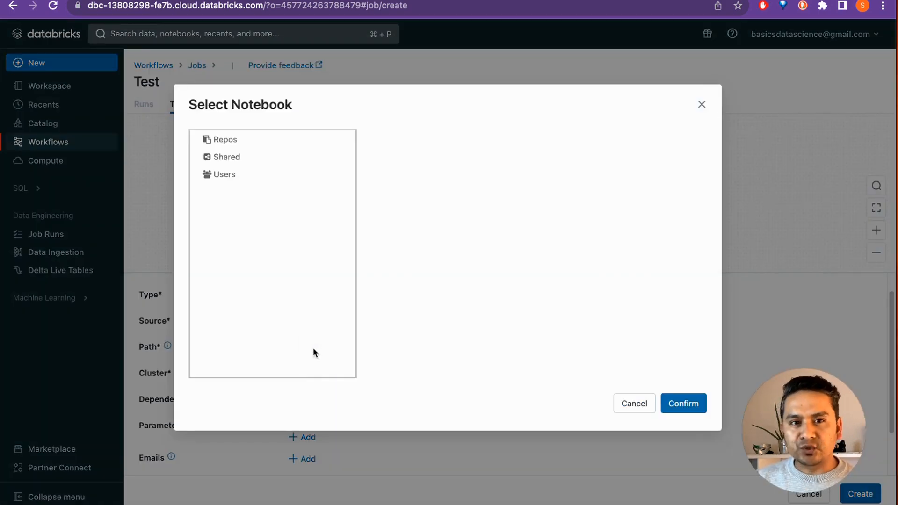
pyautogui.click(221, 174)
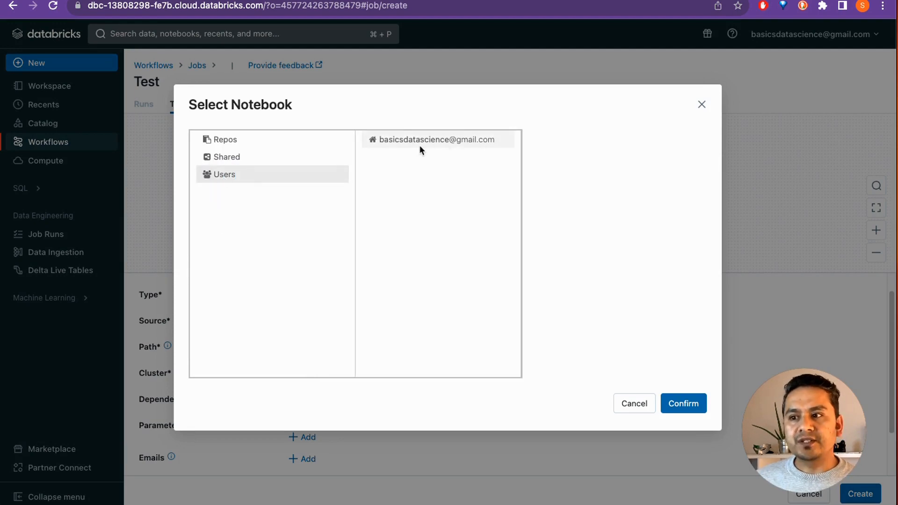
pyautogui.click(418, 142)
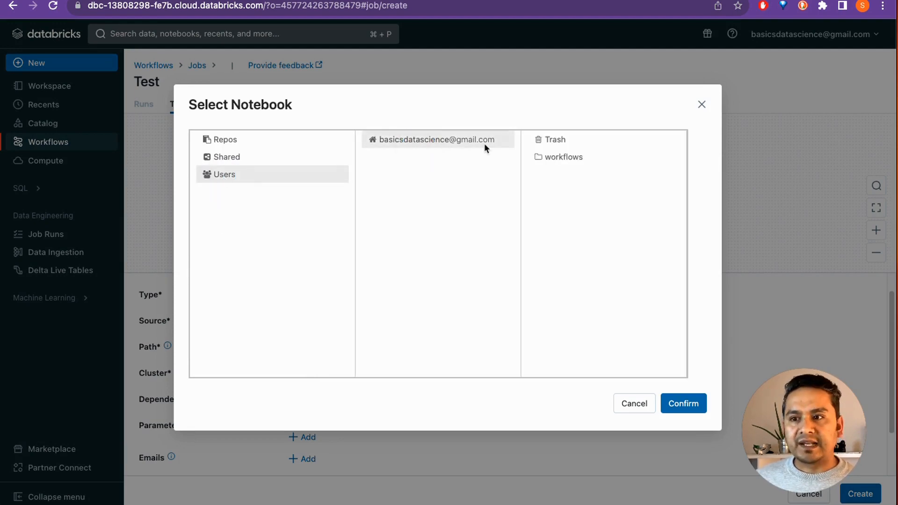
pyautogui.click(575, 157)
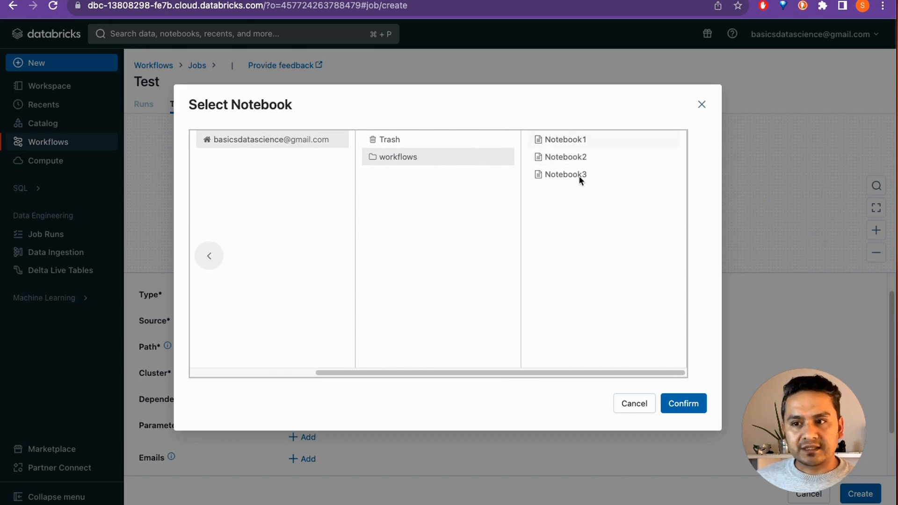
pyautogui.click(552, 142)
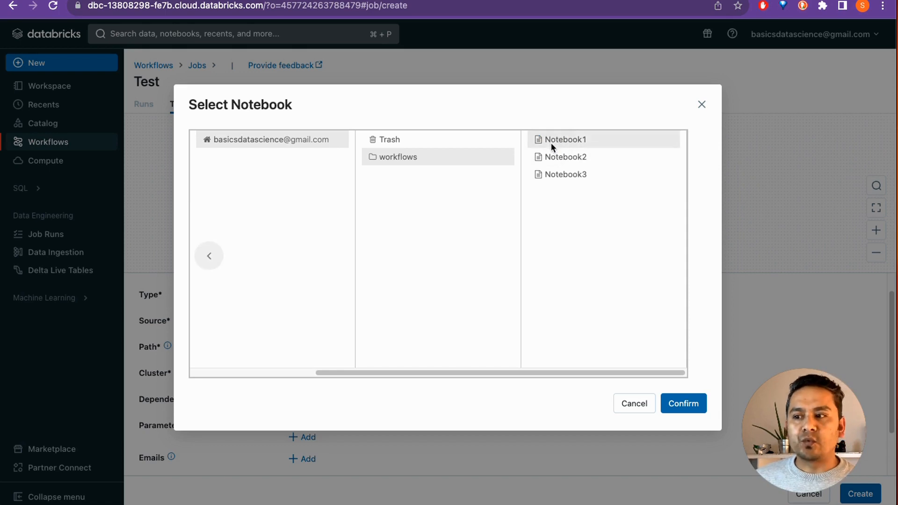
pyautogui.click(683, 403)
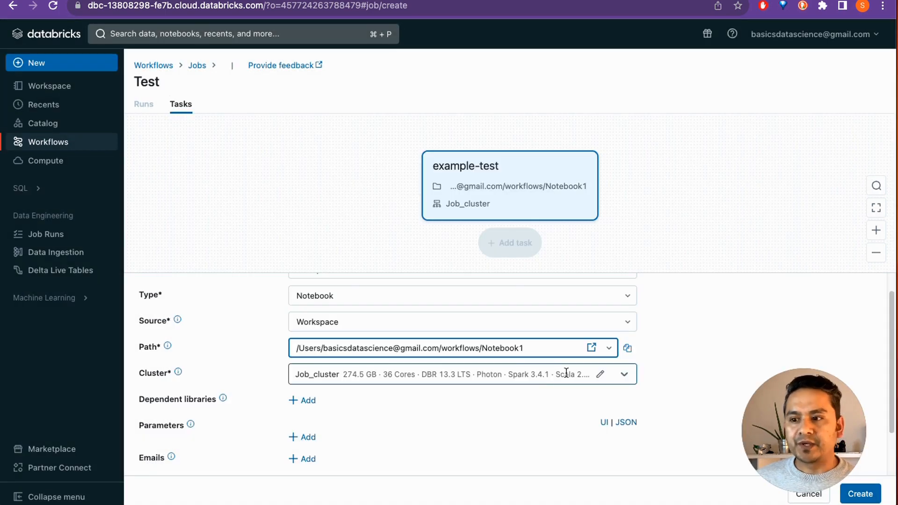
pyautogui.click(592, 350)
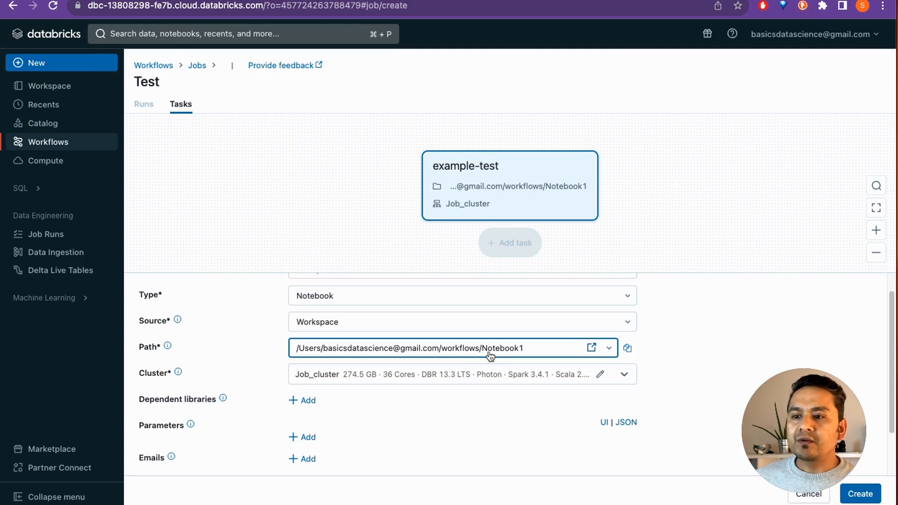
# - Assign the existing all-purpose cluster with 16 GB and 4 cores to the task
pyautogui.scroll(-1, 335, 367)
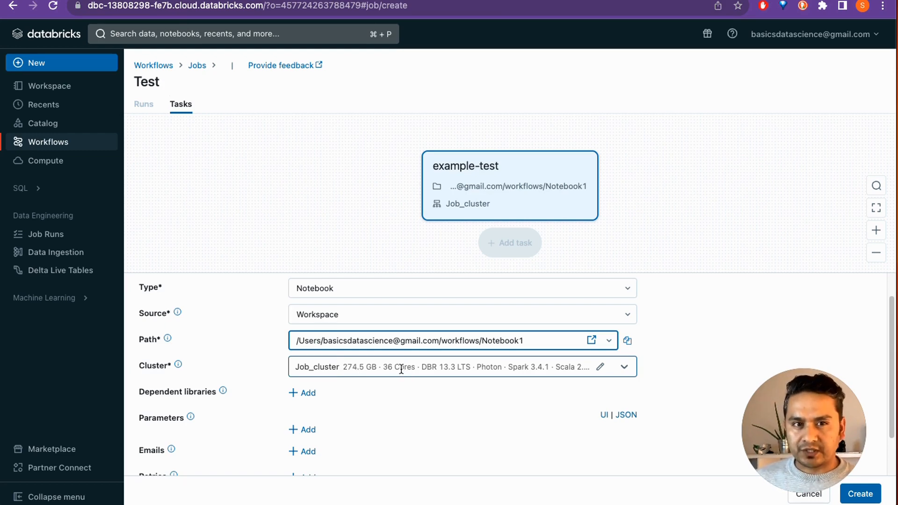
pyautogui.click(625, 368)
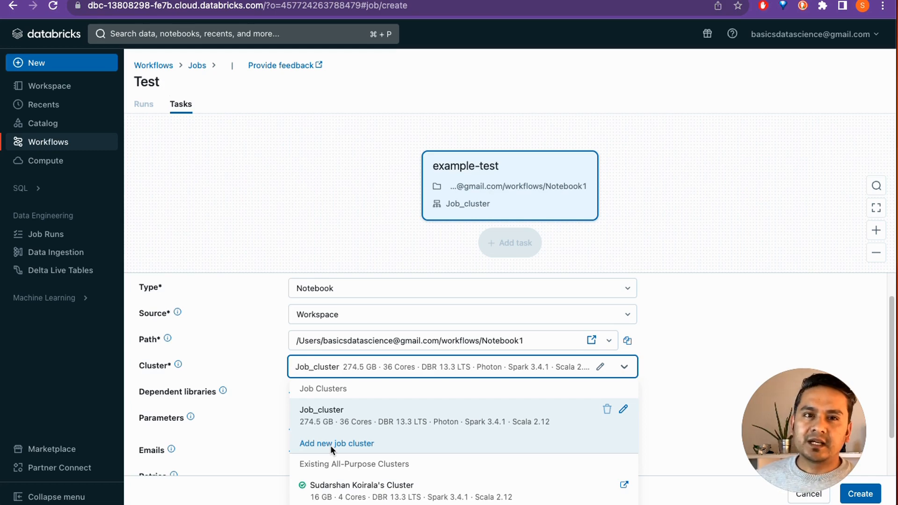
pyautogui.click(379, 492)
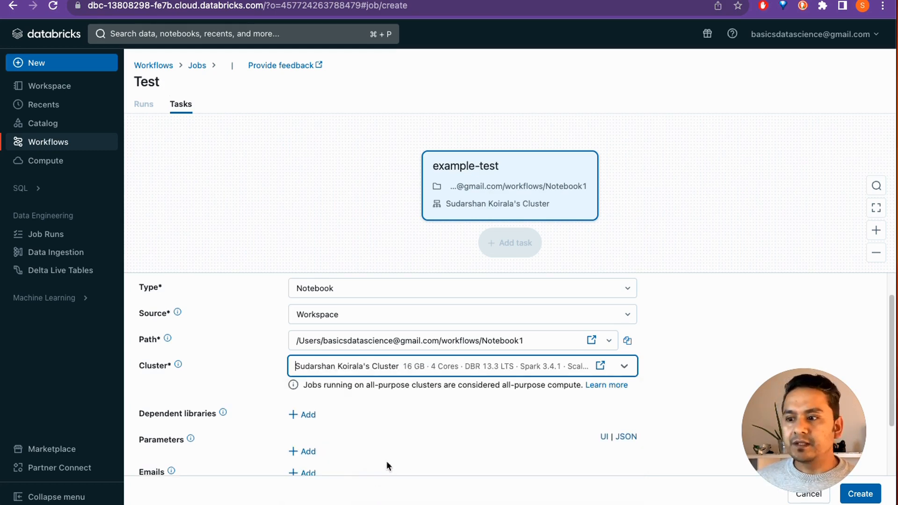
# - Review the dependent library sources, including the PyPI package settings, and leave without adding a library
pyautogui.scroll(-1, 159, 408)
pyautogui.scroll(-1, 160, 409)
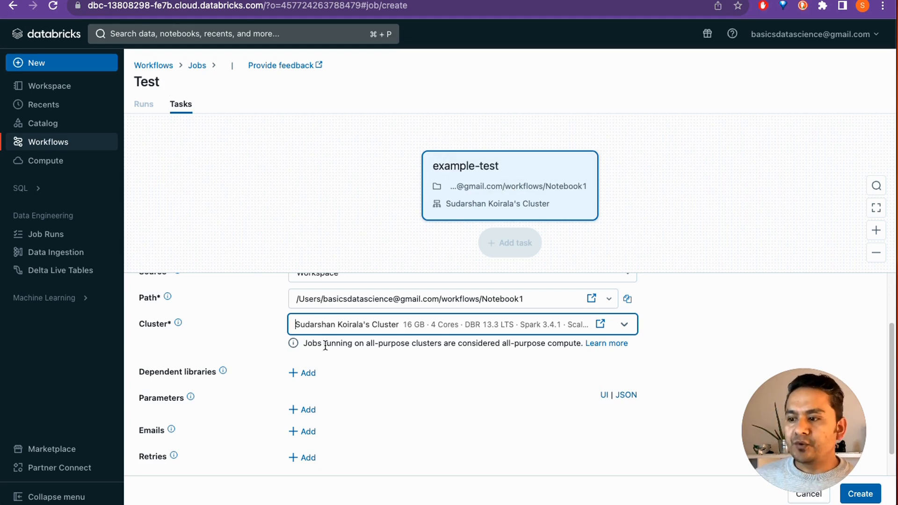
pyautogui.click(309, 374)
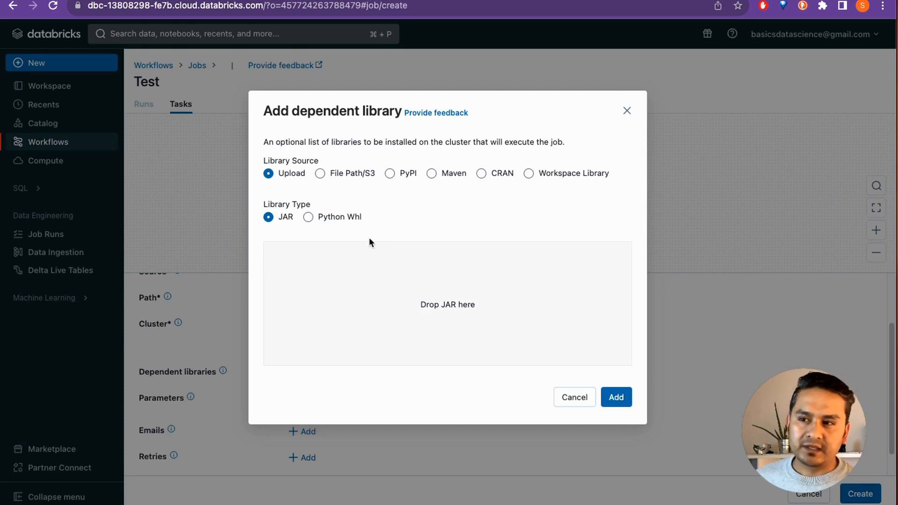
pyautogui.click(391, 174)
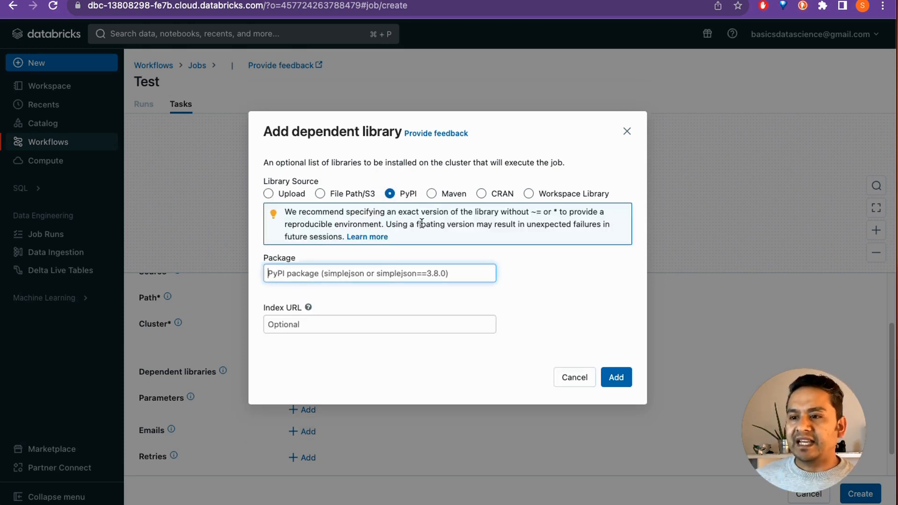
pyautogui.click(568, 377)
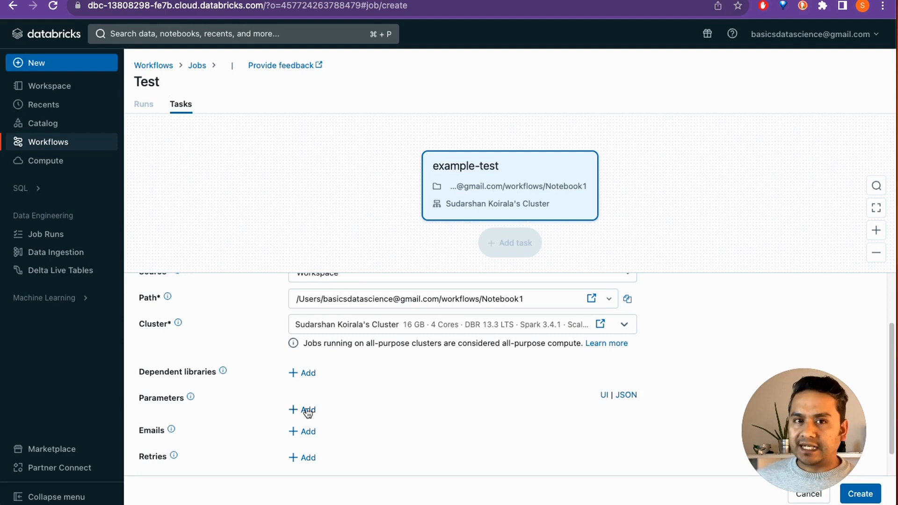
# - Add a blank email notification entry to the task and try its Start option, leaving only Failure selected
pyautogui.moveTo(168, 433)
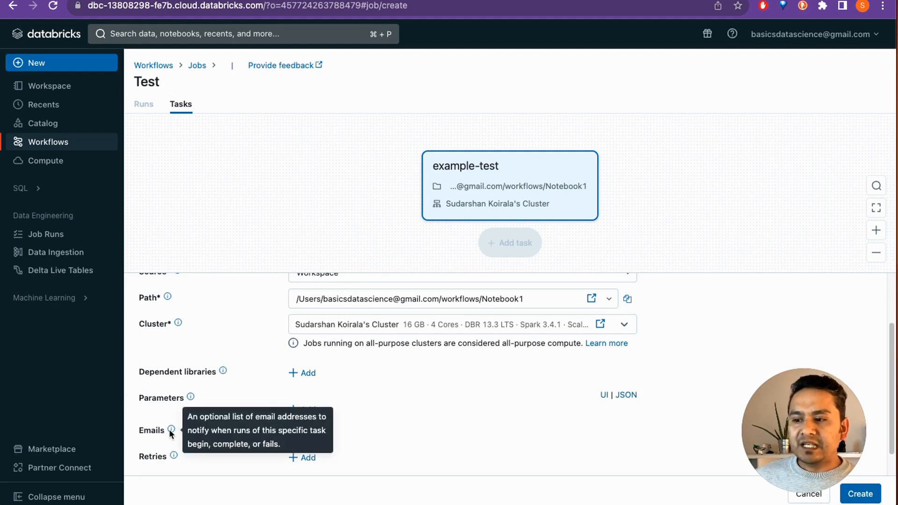
pyautogui.click(303, 432)
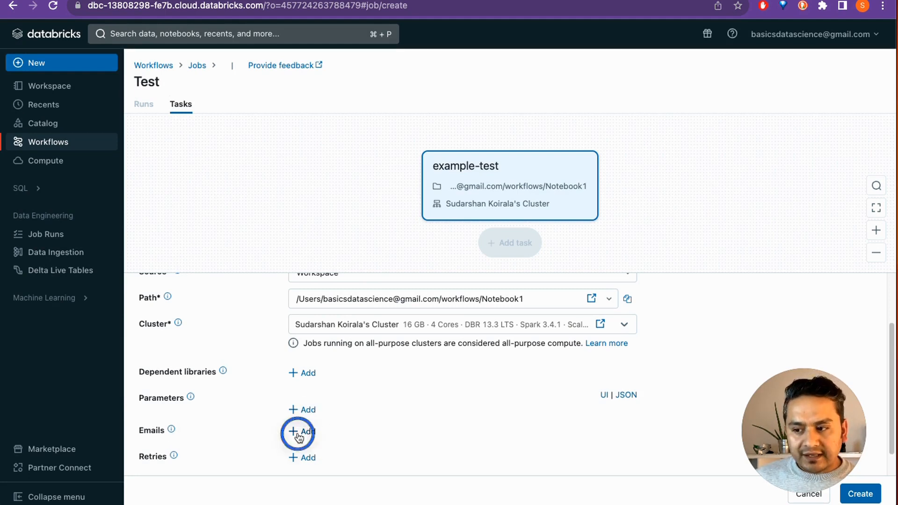
pyautogui.scroll(-2, 349, 421)
pyautogui.click(370, 372)
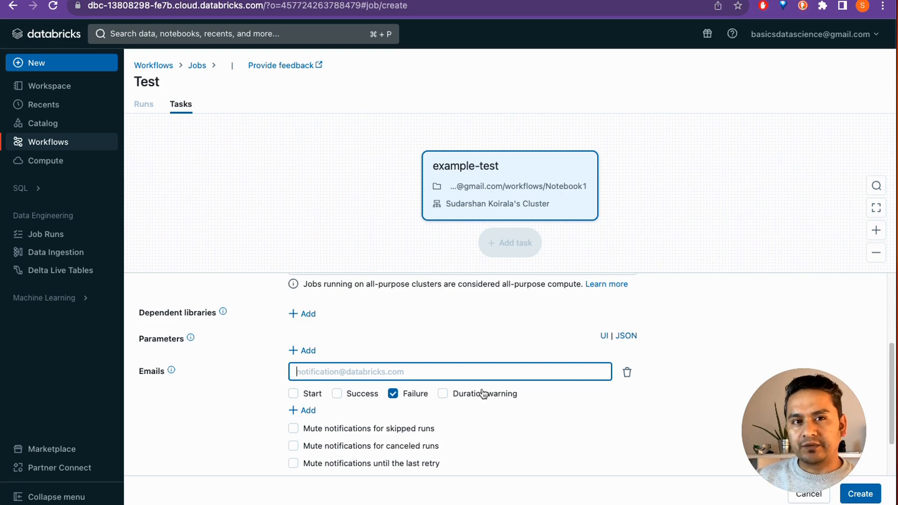
pyautogui.click(293, 393)
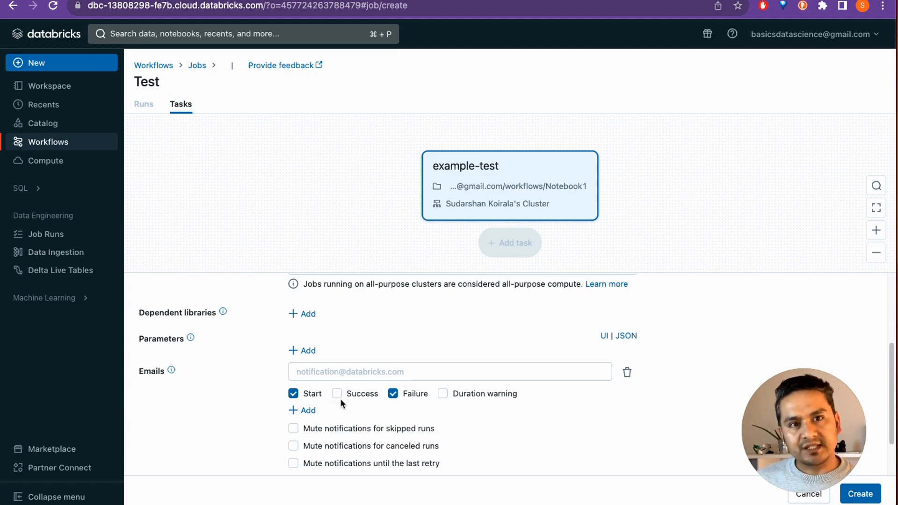
pyautogui.click(295, 394)
# - Review the retry counts offered by the task's retry policy, up to Unlimited, and leave without setting one
pyautogui.scroll(-2, 377, 401)
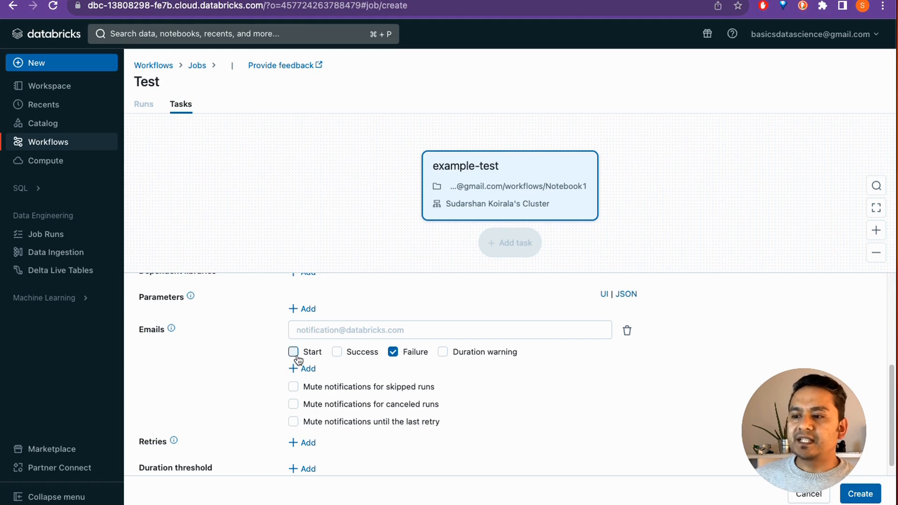
pyautogui.scroll(-1, 325, 341)
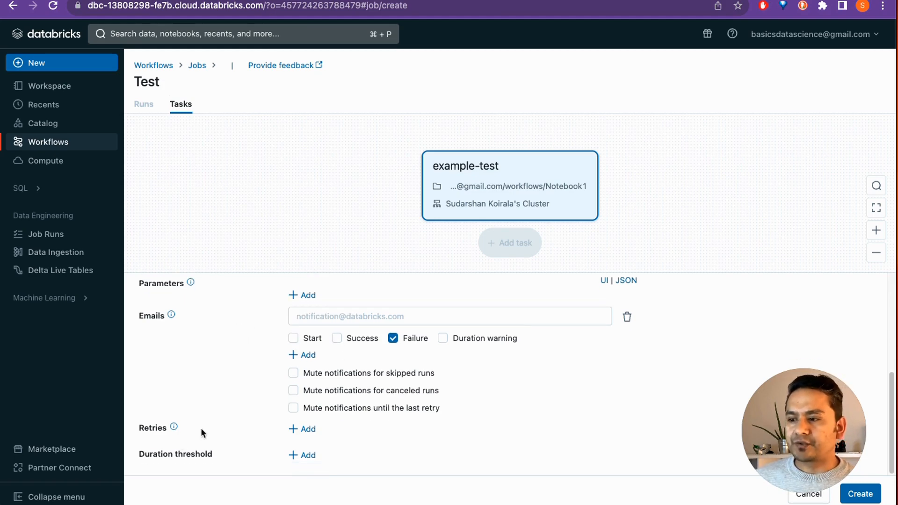
pyautogui.click(300, 429)
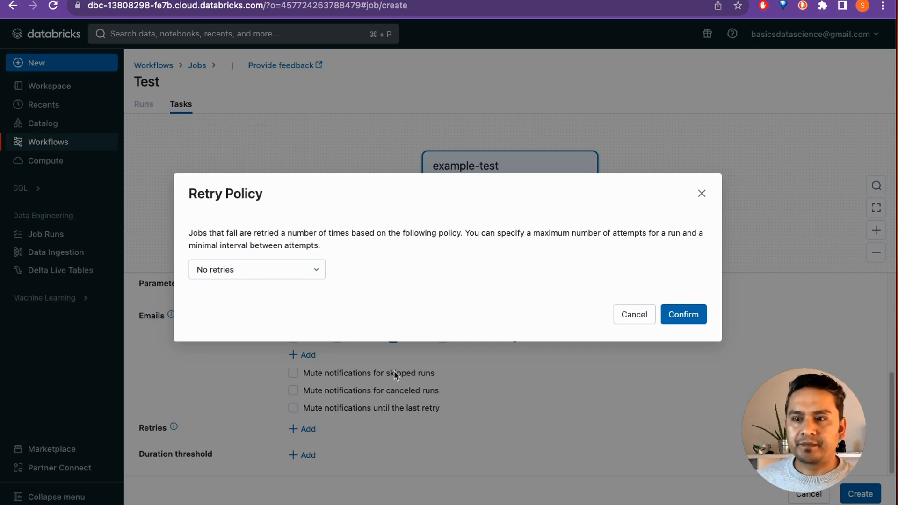
pyautogui.click(244, 272)
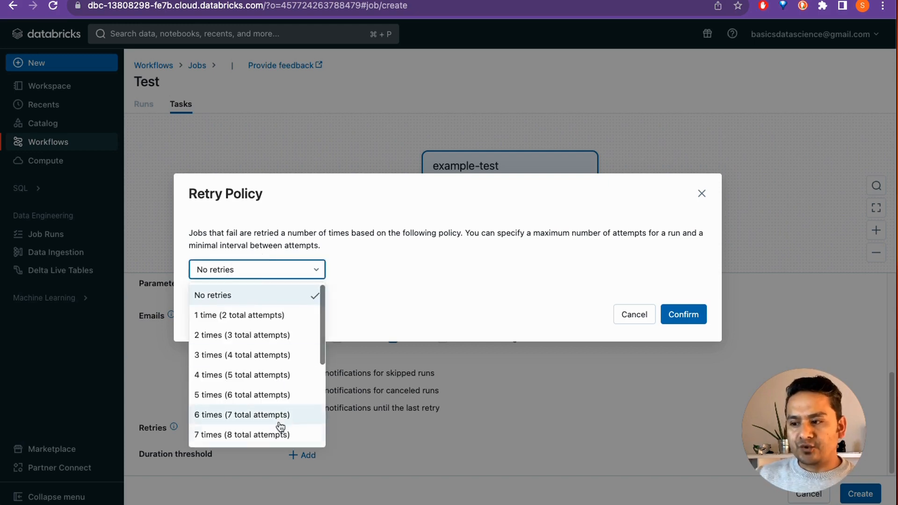
pyautogui.scroll(-2, 261, 431)
pyautogui.scroll(-3, 261, 431)
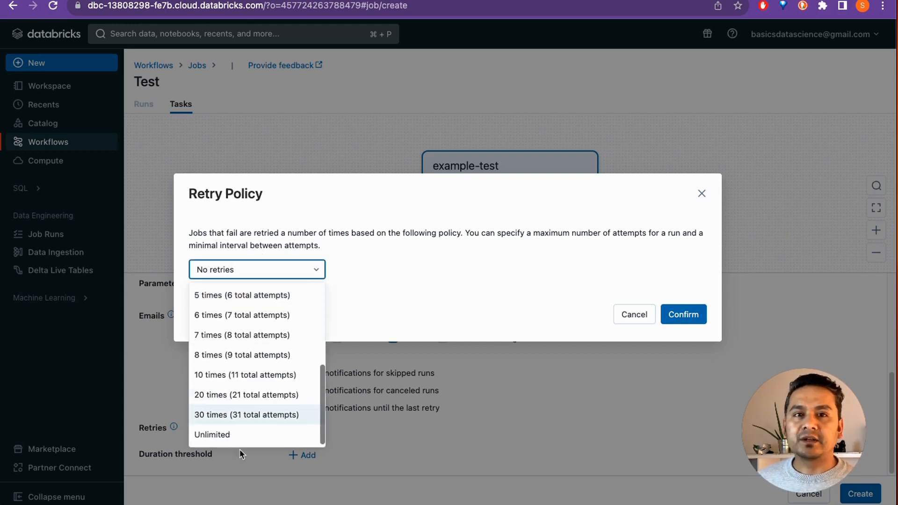
pyautogui.scroll(3, 263, 370)
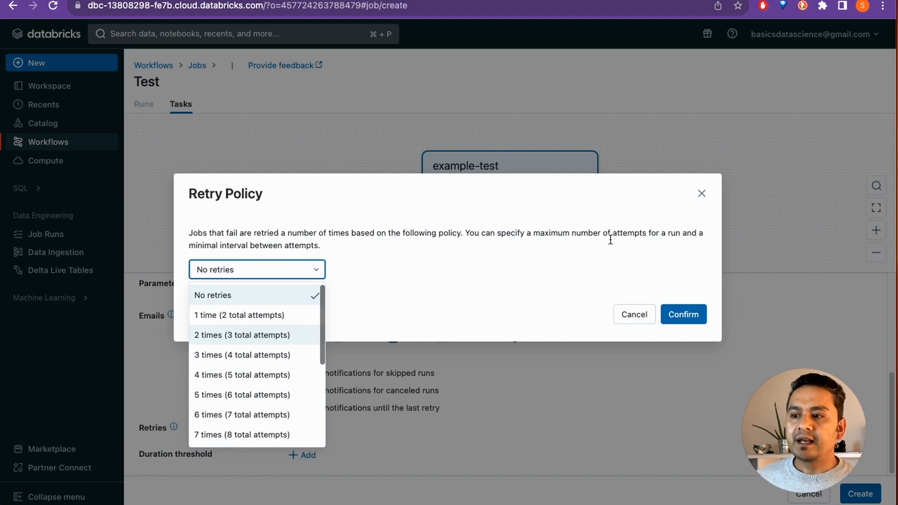
pyautogui.click(621, 310)
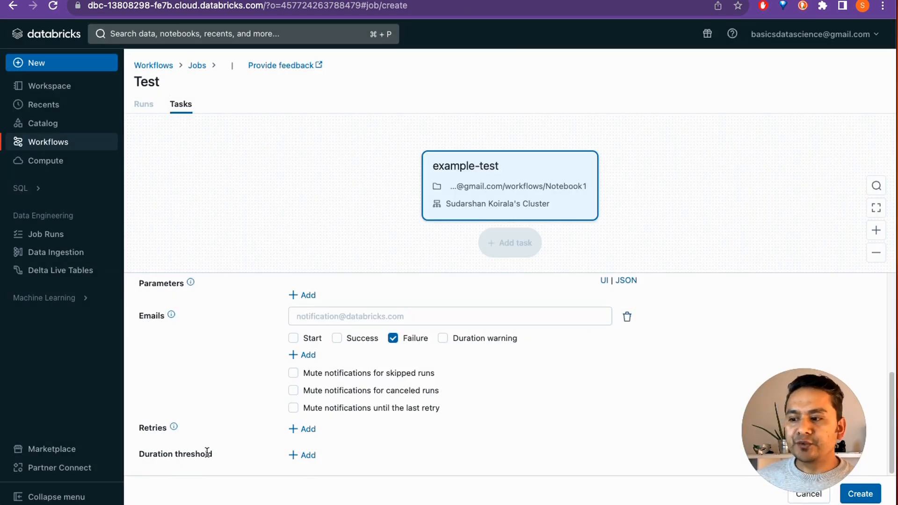
# - Show the task's duration threshold fields for warning and timeout, and create the task
pyautogui.click(305, 455)
pyautogui.scroll(-1, 284, 441)
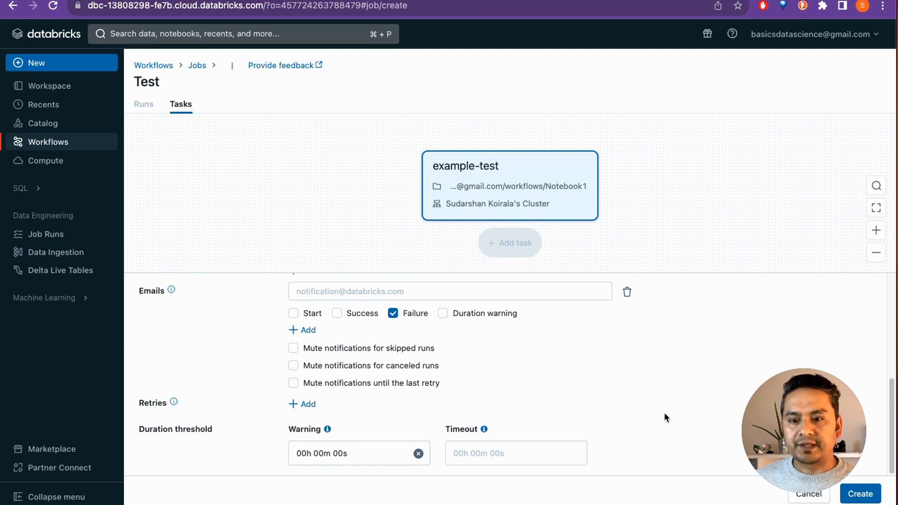
pyautogui.moveTo(816, 417); pyautogui.dragTo(112, 401)
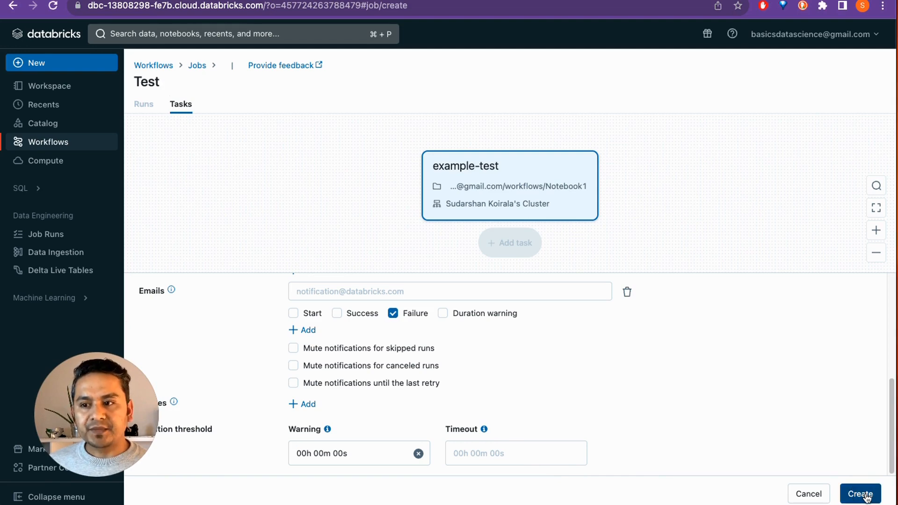
pyautogui.click(867, 495)
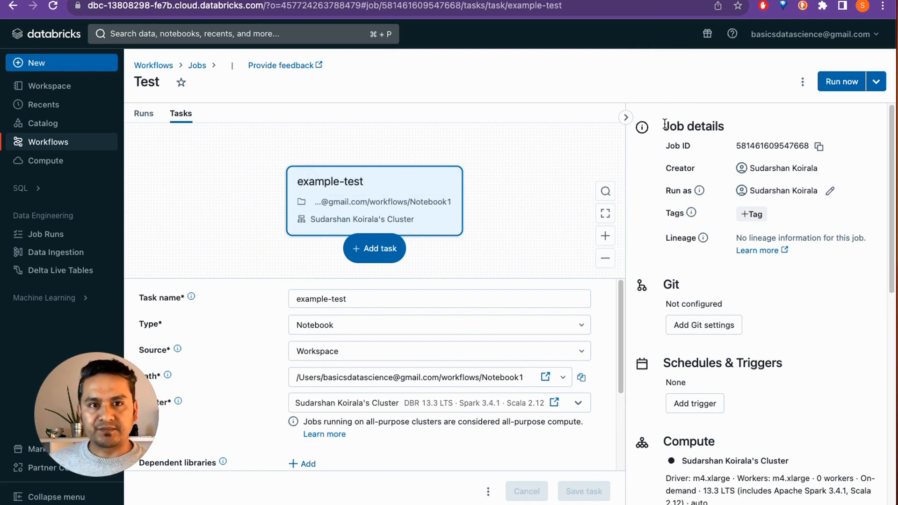
# - Examine the job's details, Git settings, schedules and triggers, and the compute configuration with its Spark version
pyautogui.moveTo(665, 124); pyautogui.dragTo(765, 139)
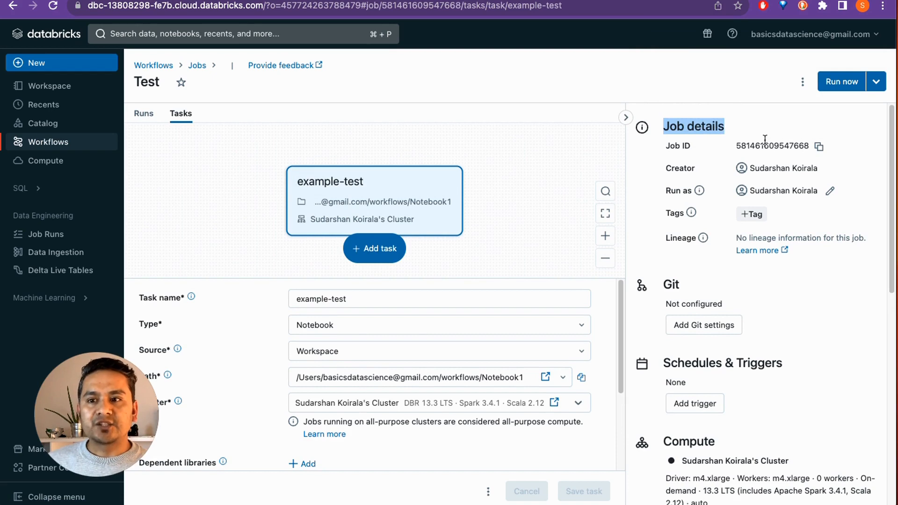
pyautogui.click(762, 146)
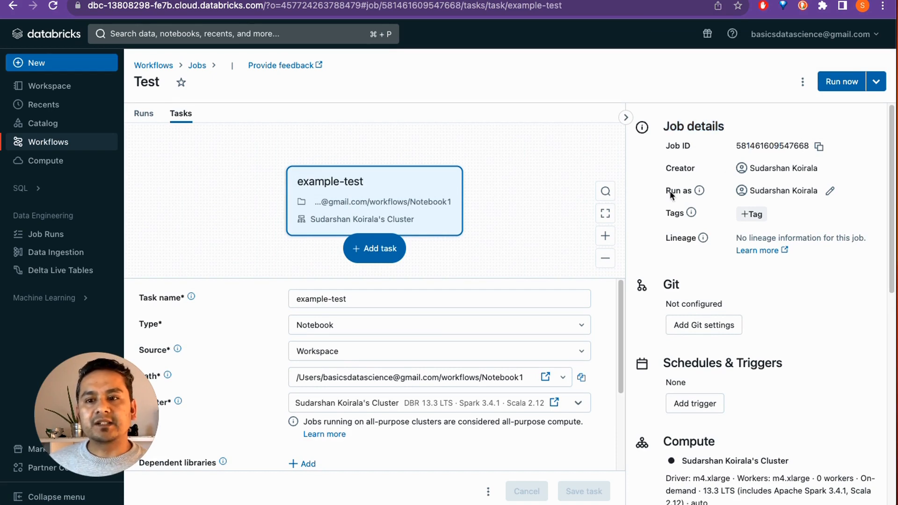
pyautogui.scroll(-1, 737, 287)
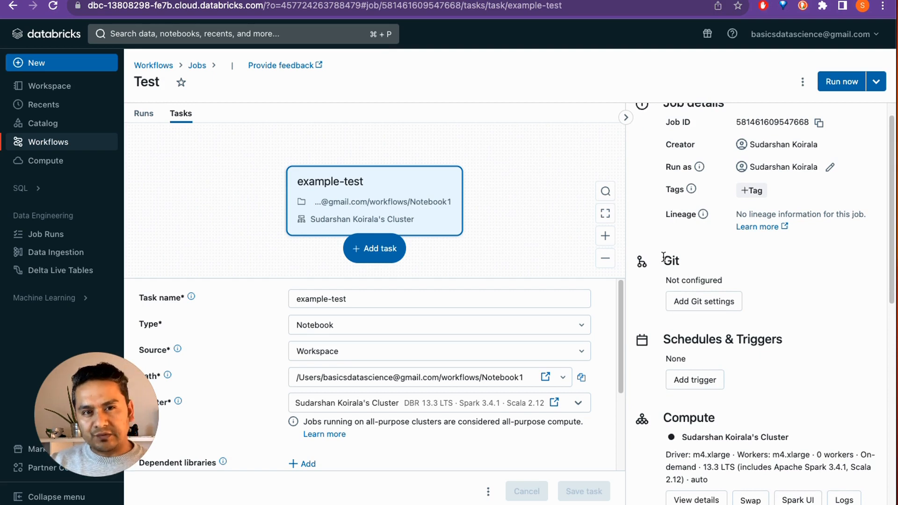
pyautogui.scroll(-1, 691, 347)
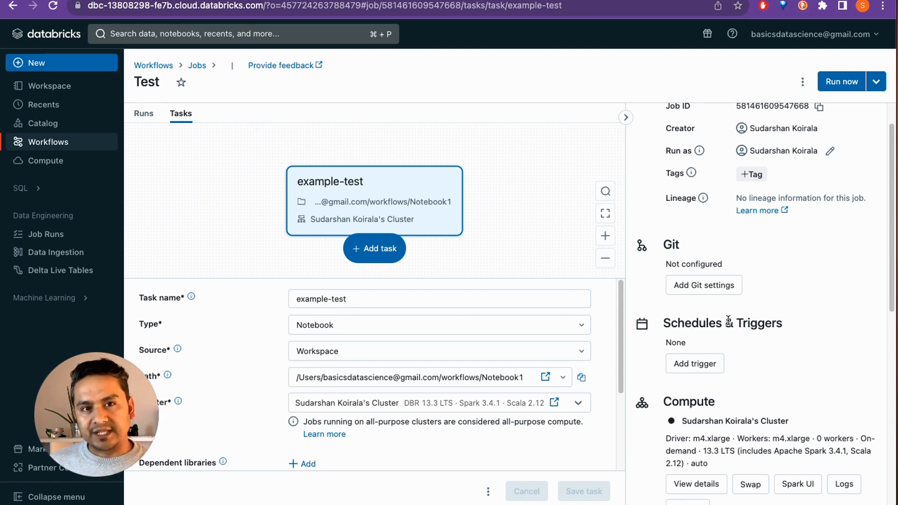
pyautogui.scroll(-1, 729, 322)
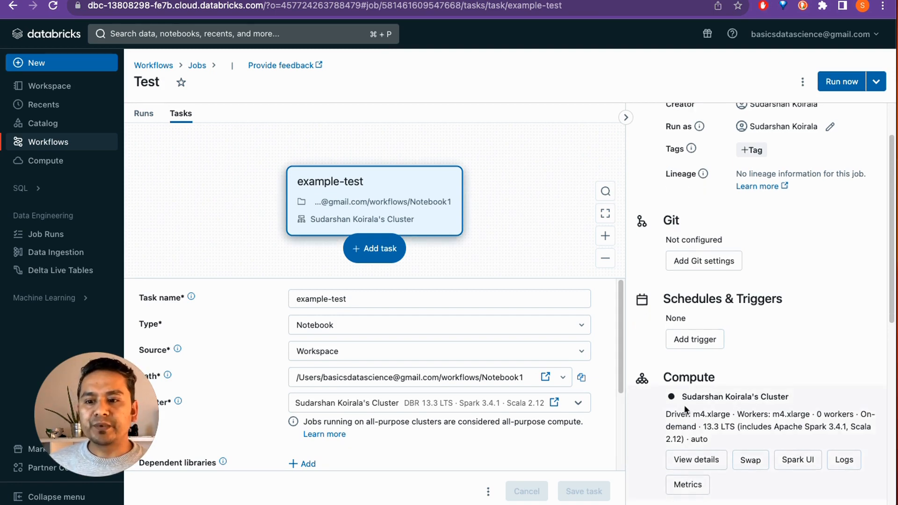
pyautogui.scroll(-5, 786, 388)
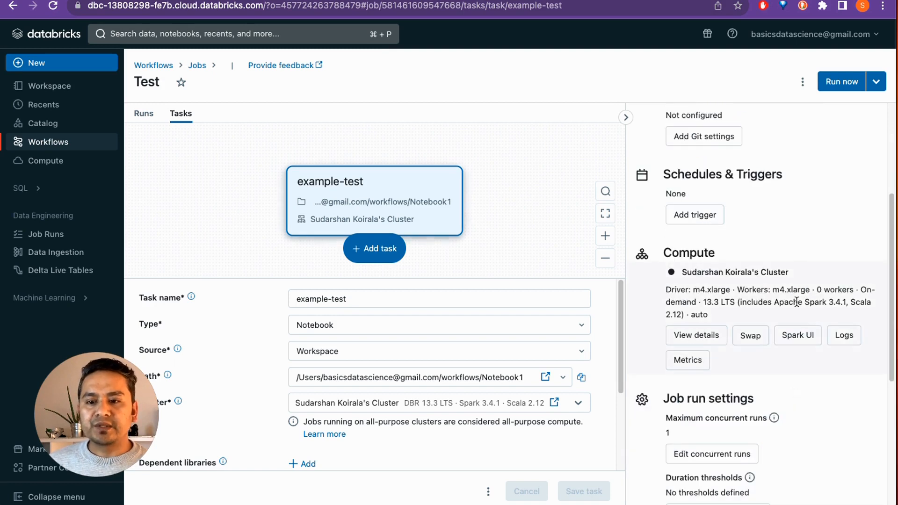
pyautogui.moveTo(794, 303); pyautogui.dragTo(731, 303)
pyautogui.scroll(-2, 739, 371)
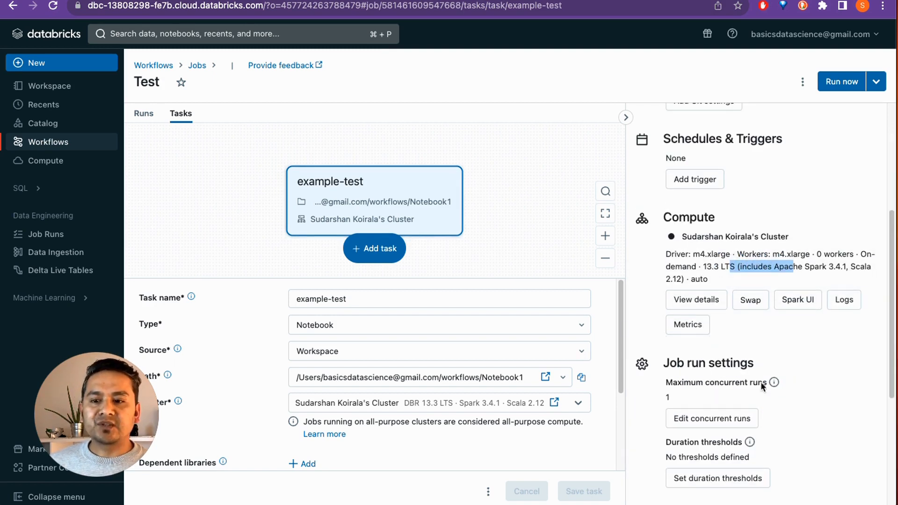
# - Read the explanation of maximum concurrent runs and examine the job's duration thresholds, notifications and permissions
pyautogui.moveTo(774, 384)
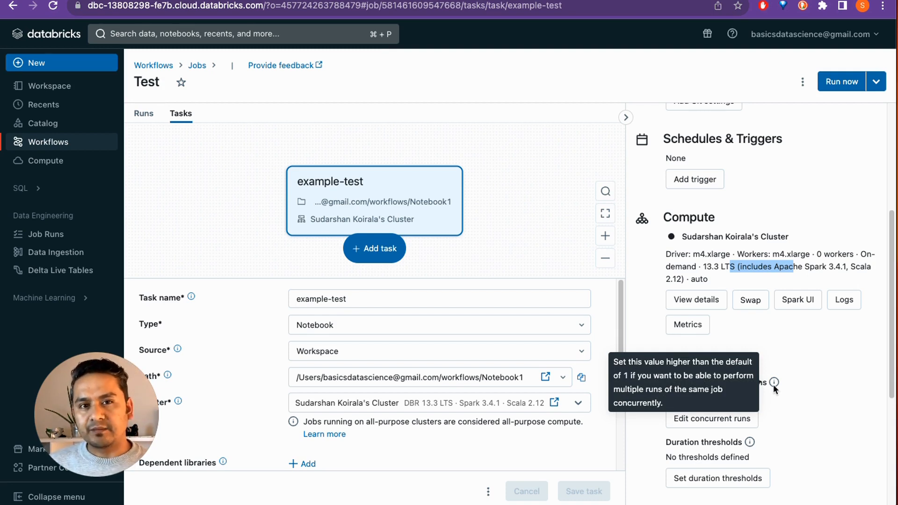
pyautogui.click(815, 363)
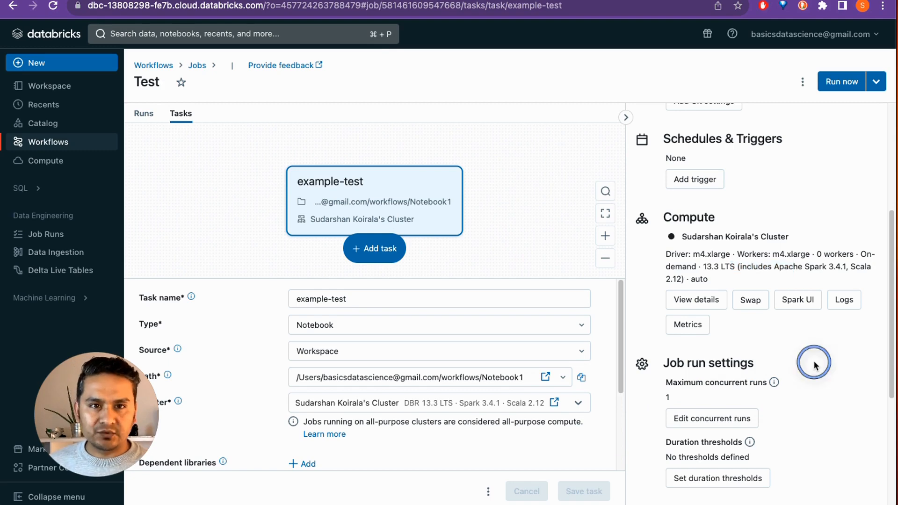
pyautogui.scroll(-2, 796, 392)
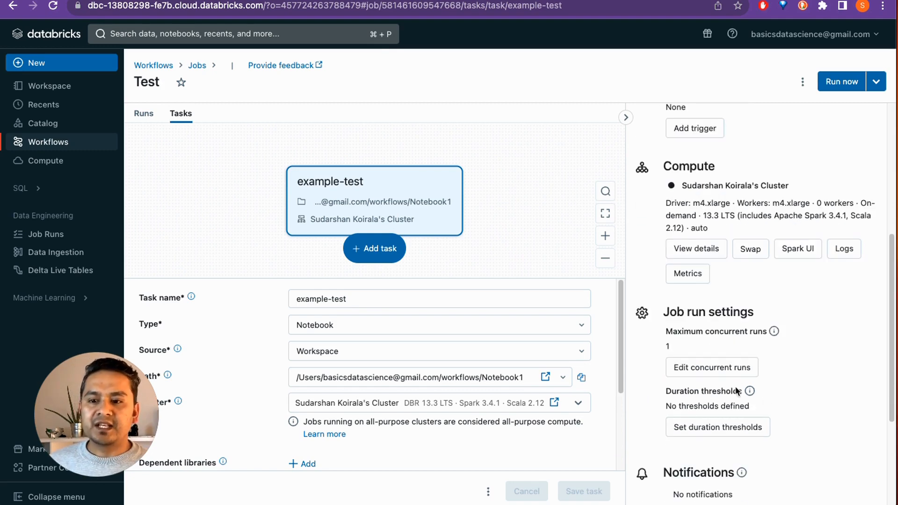
pyautogui.scroll(-6, 744, 387)
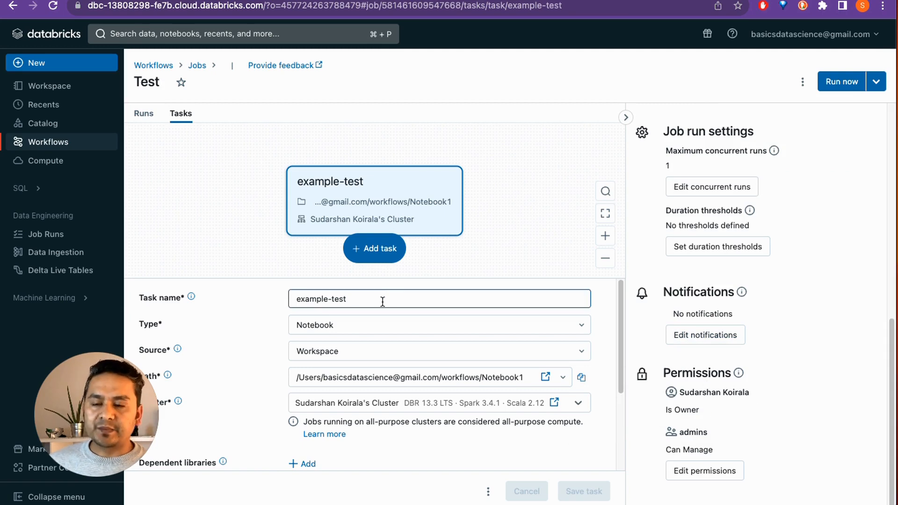
pyautogui.scroll(10, 822, 409)
pyautogui.scroll(4, 820, 403)
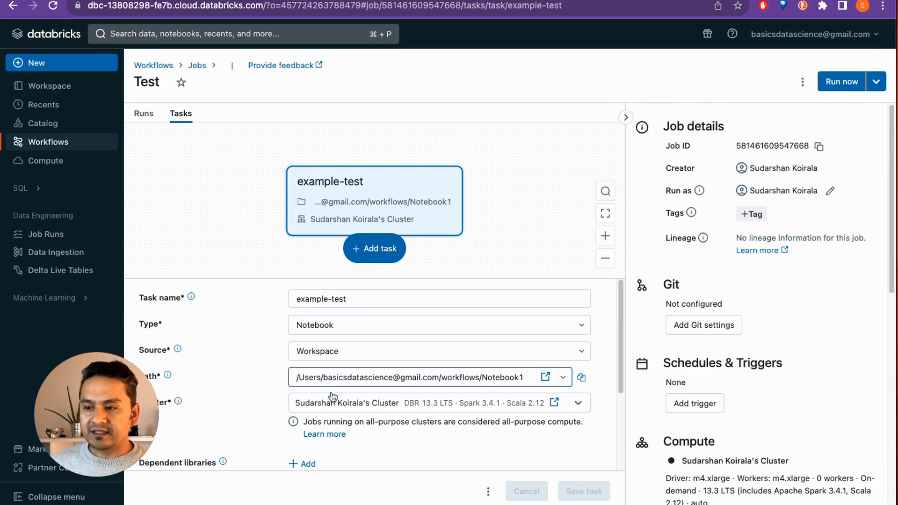
pyautogui.scroll(-1, 386, 382)
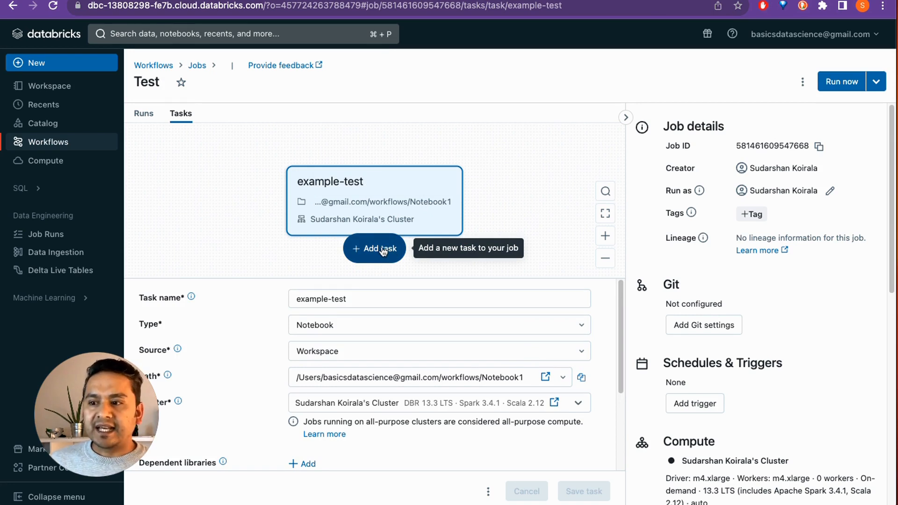
# - Add a second task of type Notebook to the job and name it task2
pyautogui.click(383, 252)
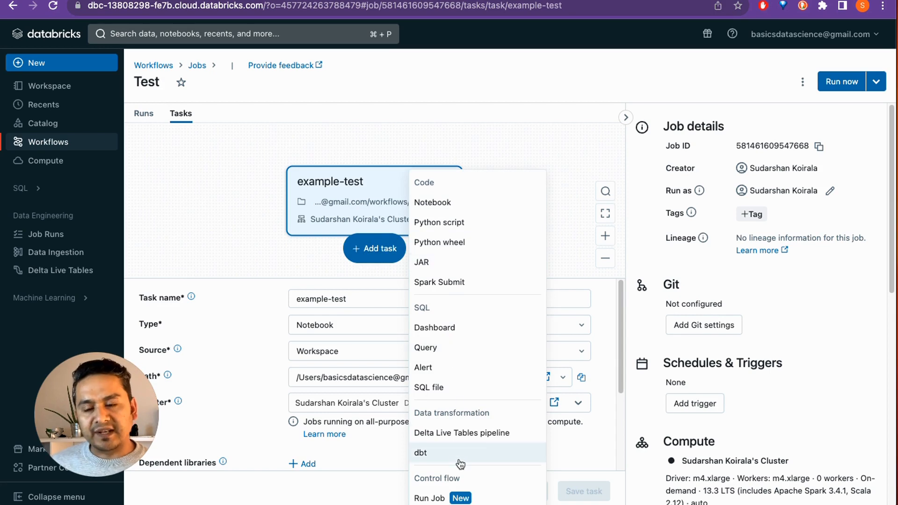
pyautogui.click(432, 202)
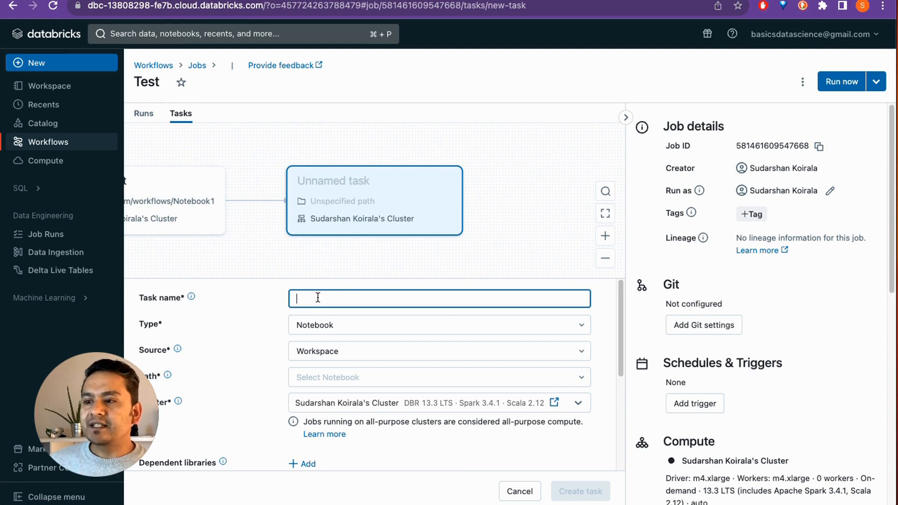
pyautogui.write('ta')
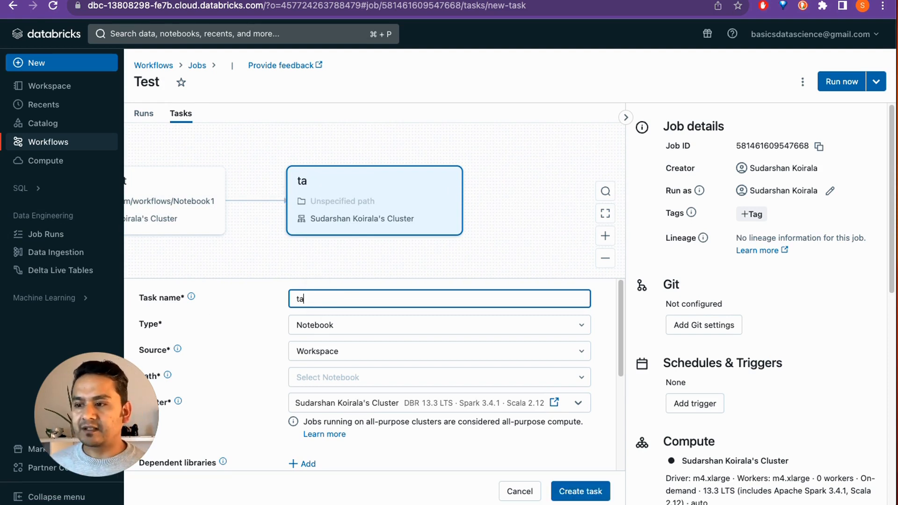
pyautogui.write('sk2')
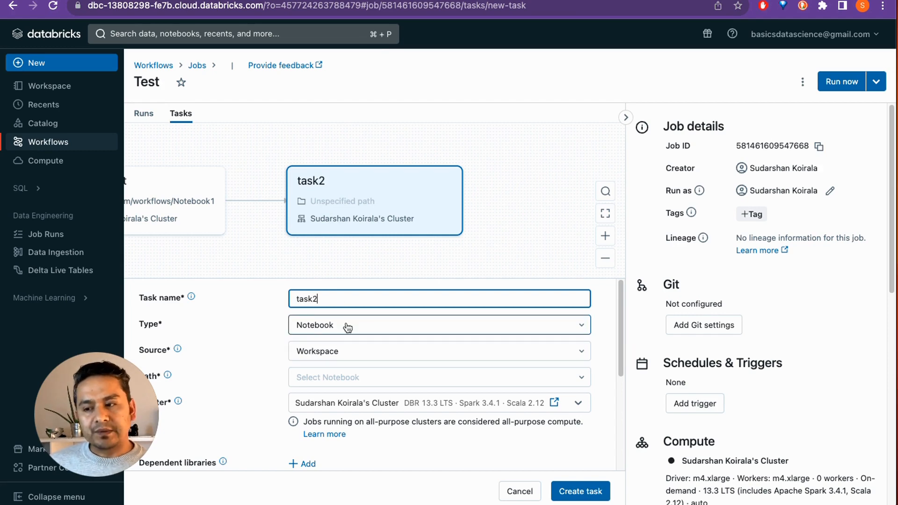
# - Set task2's path to Notebook2 in the user's workflows folder, and open the notebook to check its code before returning to the job
pyautogui.click(333, 377)
pyautogui.click(234, 180)
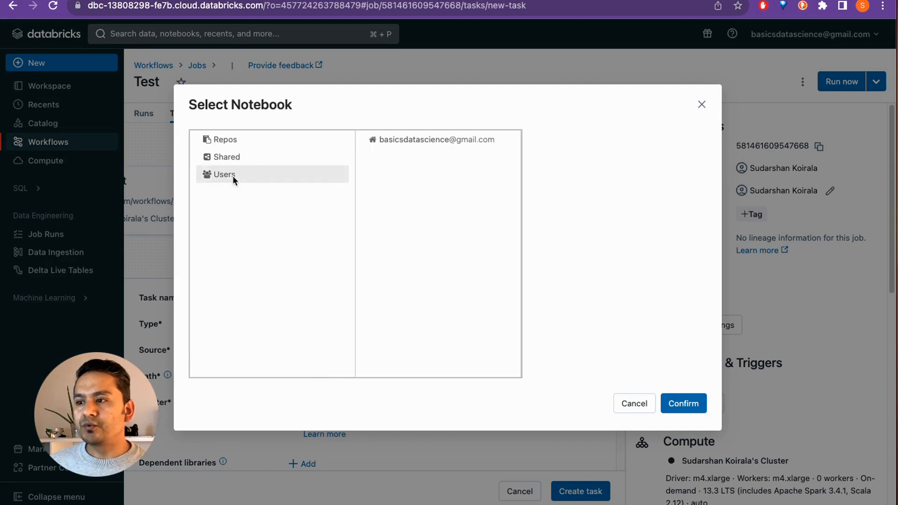
pyautogui.click(395, 140)
pyautogui.click(568, 152)
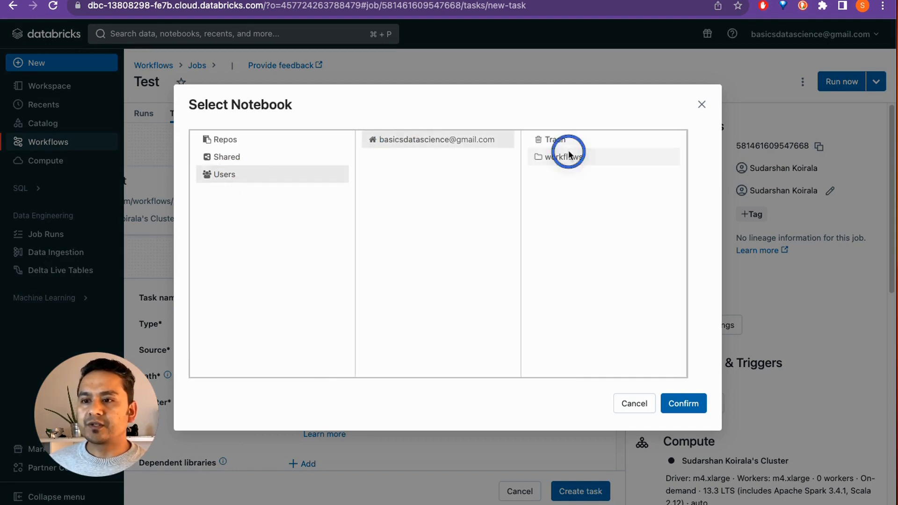
pyautogui.click(605, 161)
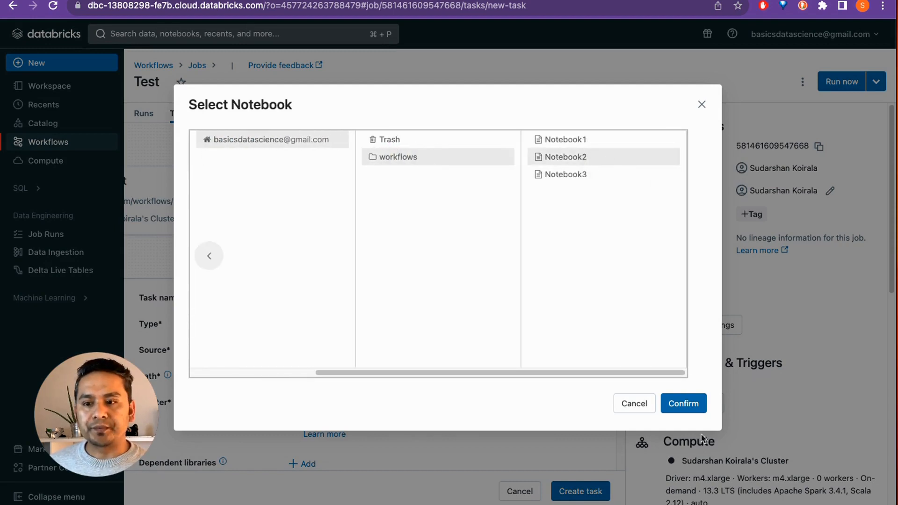
pyautogui.click(692, 406)
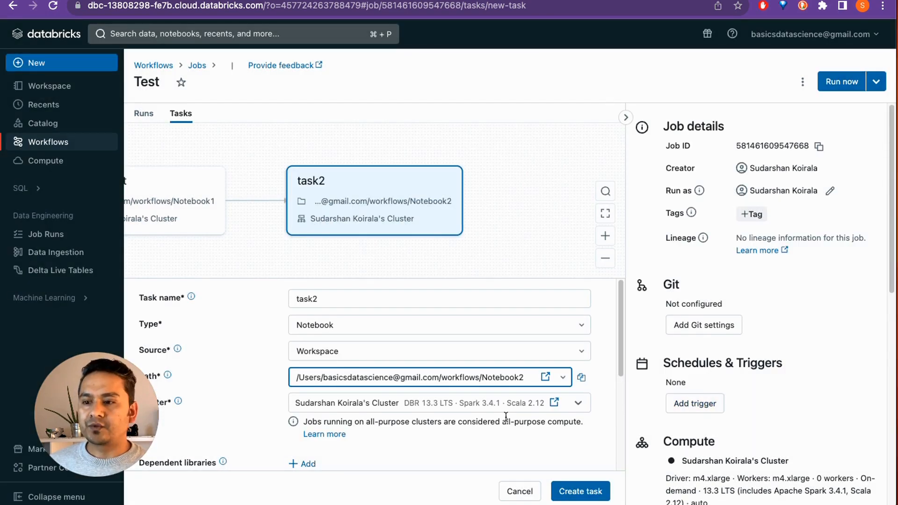
pyautogui.click(546, 378)
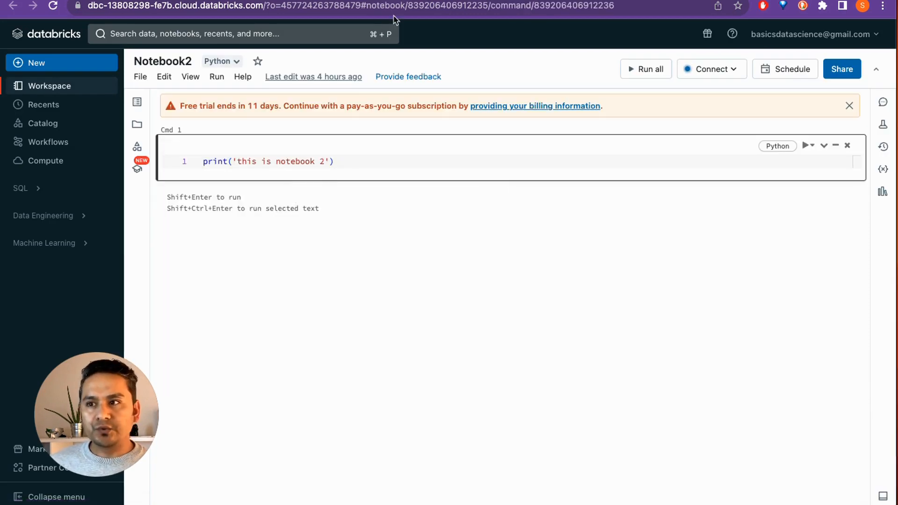
pyautogui.click(327, 0)
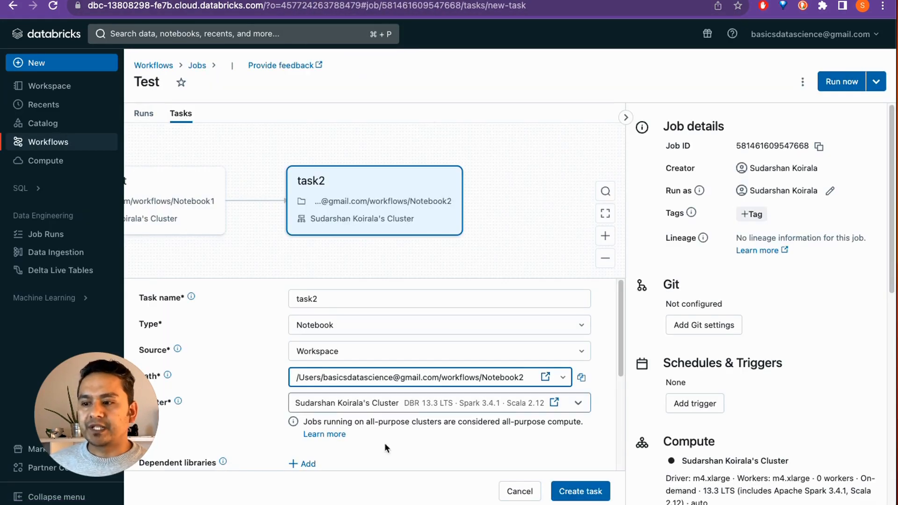
# - Review task2's Run if conditions, keep All succeeded with the dependency on example-test, and create the task
pyautogui.scroll(-1, 372, 420)
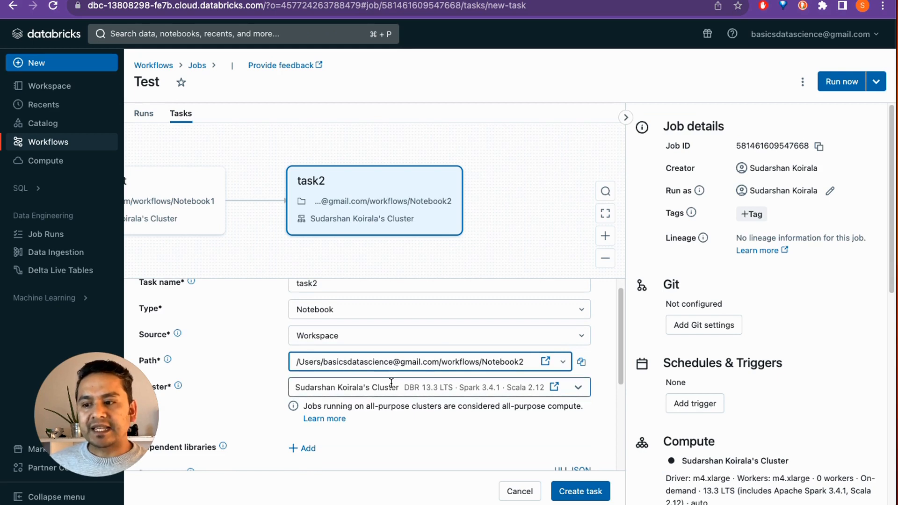
pyautogui.scroll(-5, 375, 406)
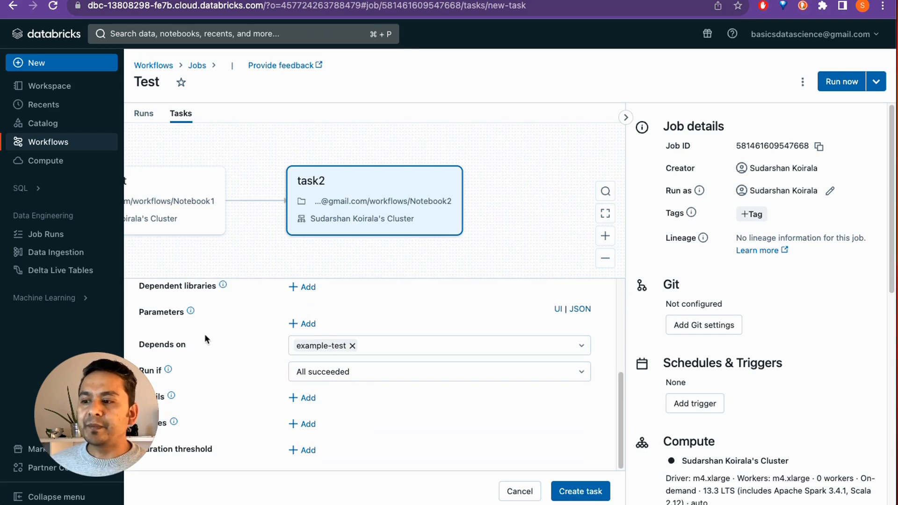
pyautogui.moveTo(111, 405); pyautogui.dragTo(825, 422)
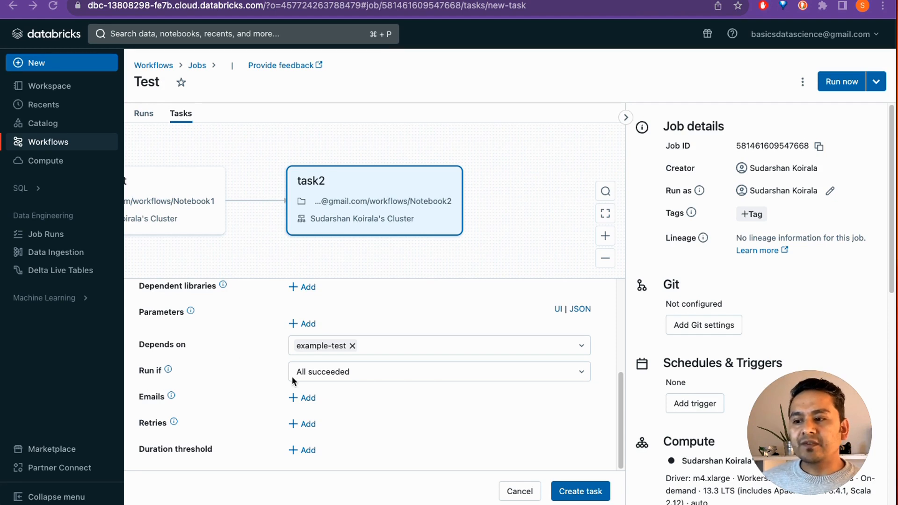
pyautogui.click(338, 373)
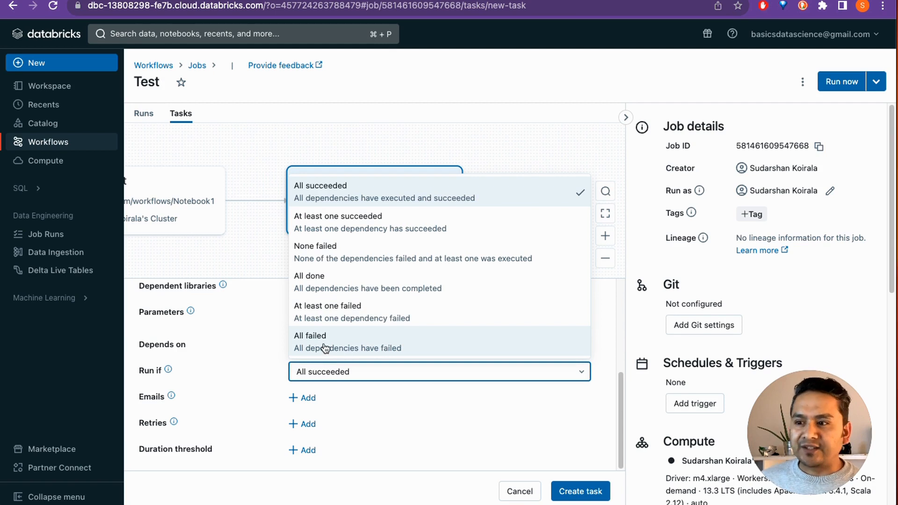
pyautogui.click(393, 407)
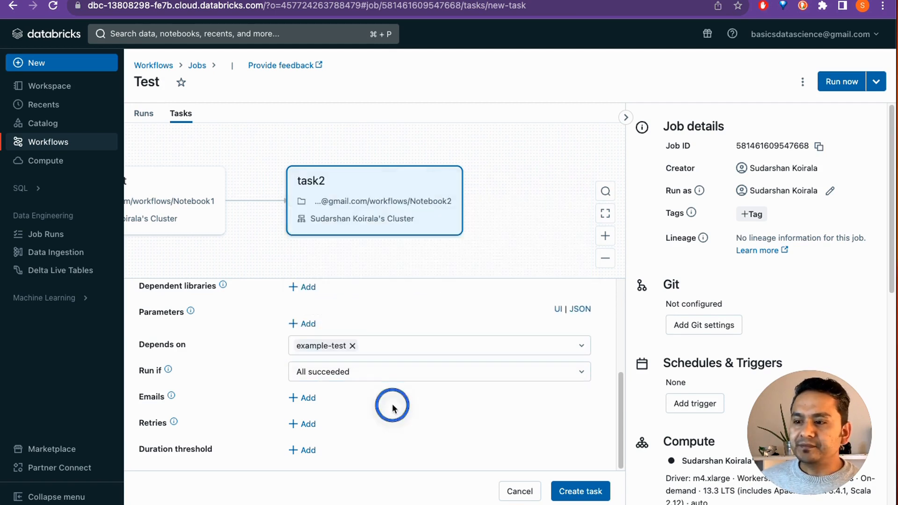
pyautogui.click(569, 493)
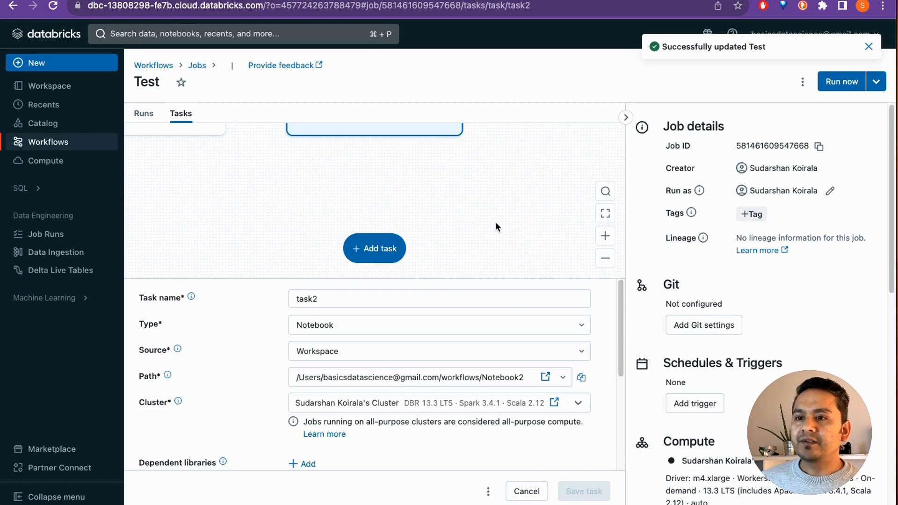
# - Hide the job details beside the task graph and change the example-test task's name to test1
pyautogui.click(626, 118)
pyautogui.scroll(3, 364, 201)
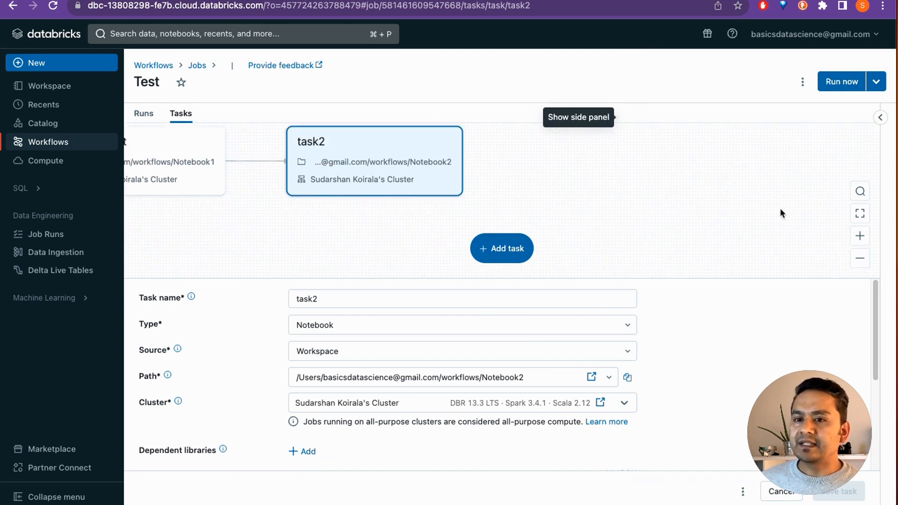
pyautogui.click(856, 262)
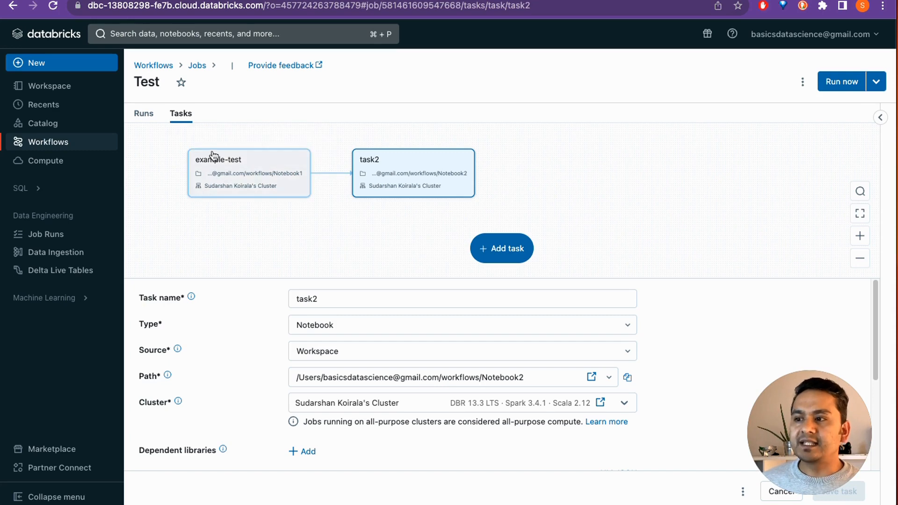
pyautogui.click(232, 168)
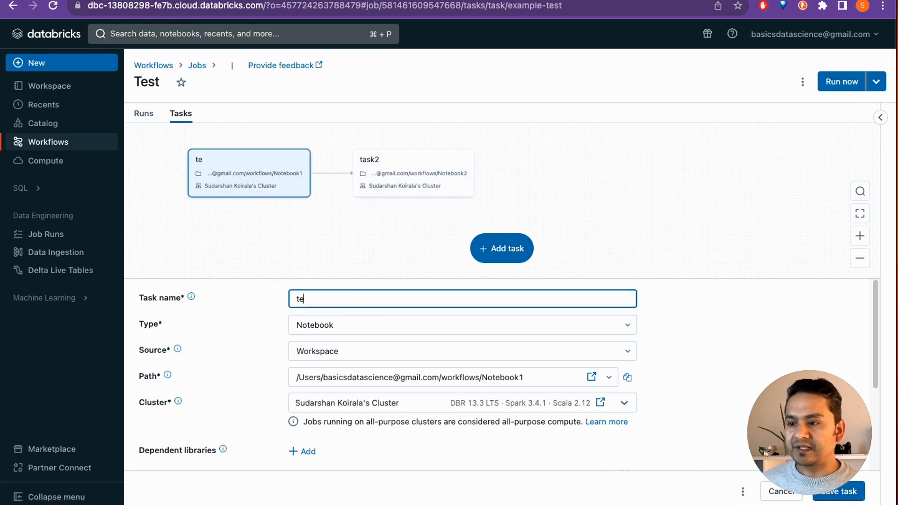
pyautogui.write('1')
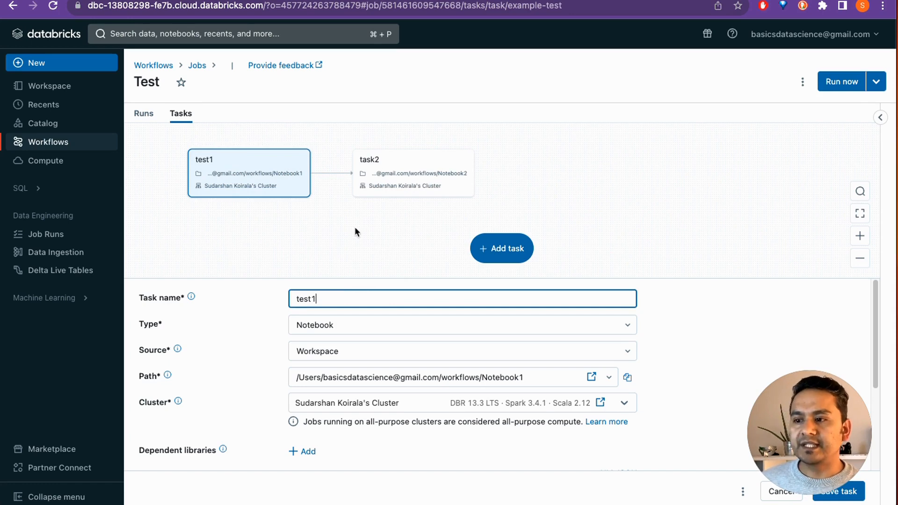
pyautogui.click(273, 206)
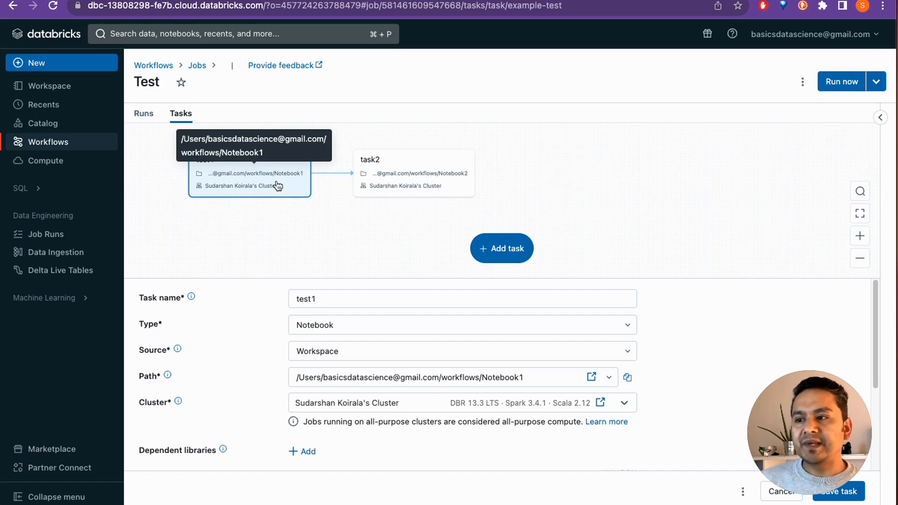
pyautogui.click(492, 248)
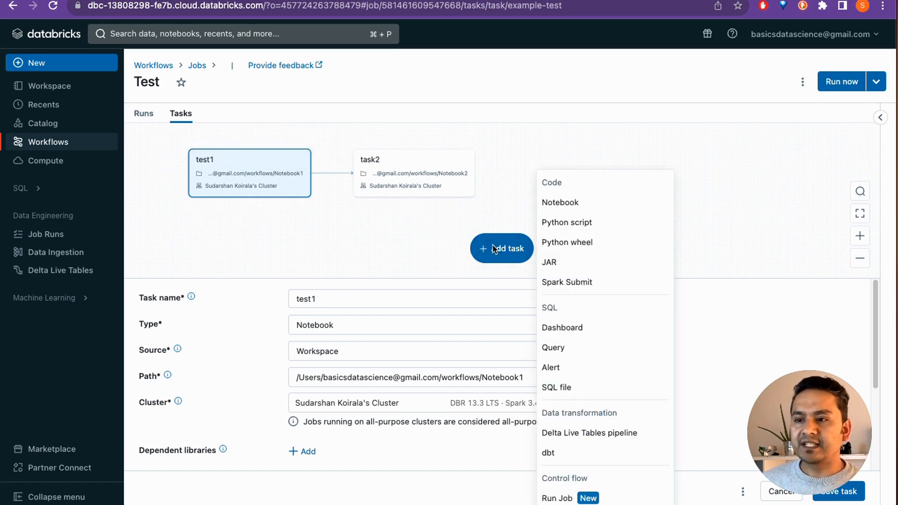
pyautogui.click(572, 201)
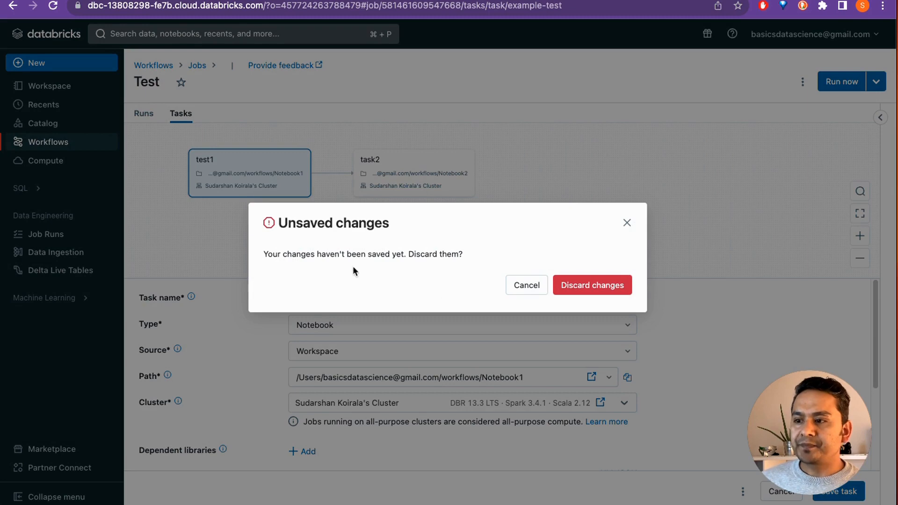
pyautogui.click(519, 285)
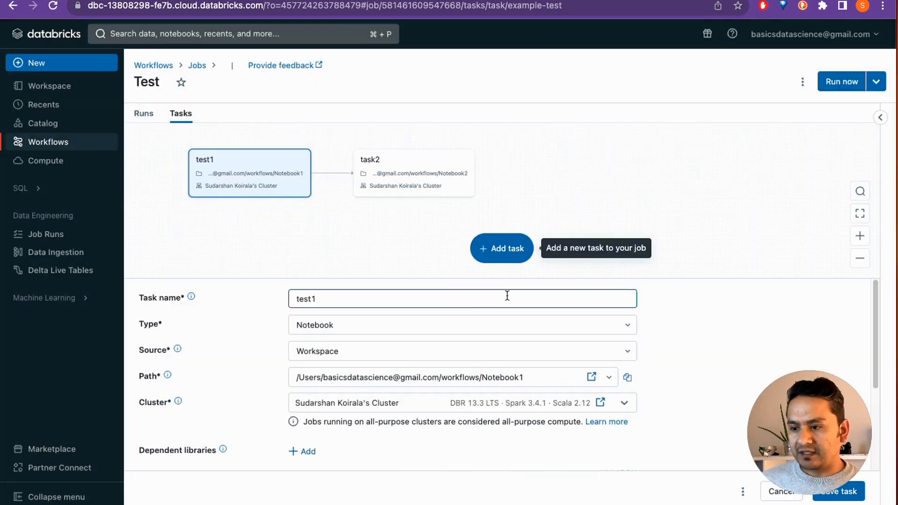
pyautogui.scroll(-2, 390, 403)
pyautogui.scroll(-5, 393, 392)
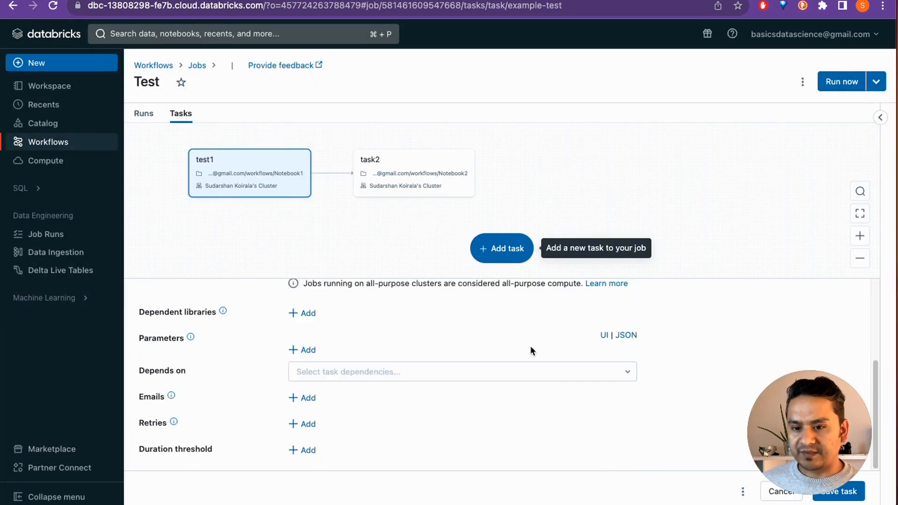
pyautogui.click(833, 493)
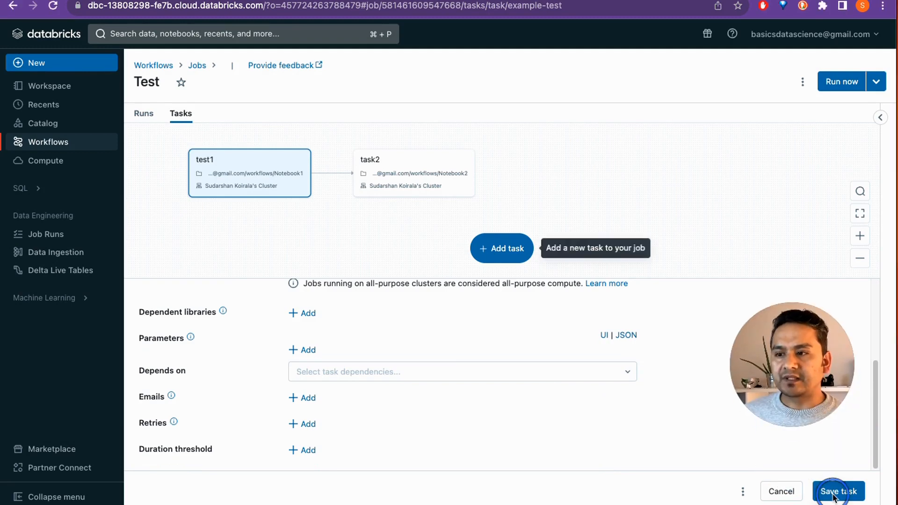
pyautogui.click(509, 251)
pyautogui.click(561, 203)
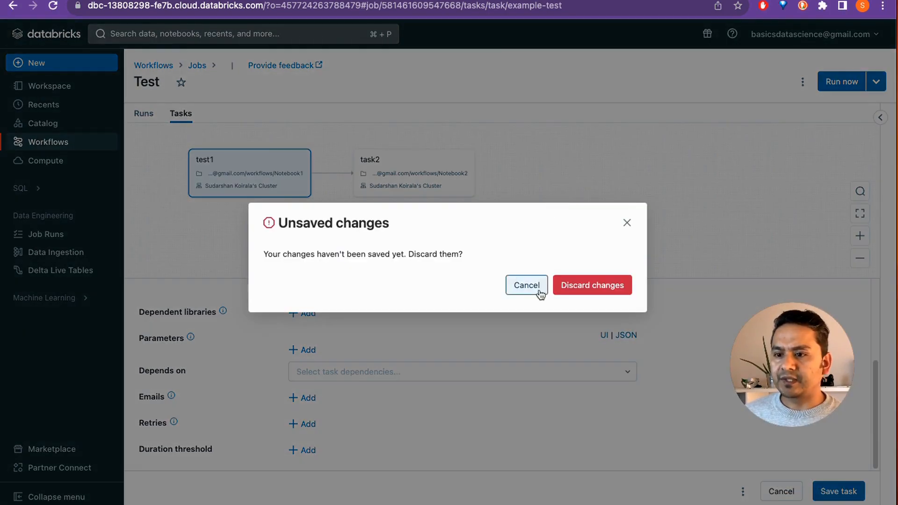
pyautogui.click(577, 289)
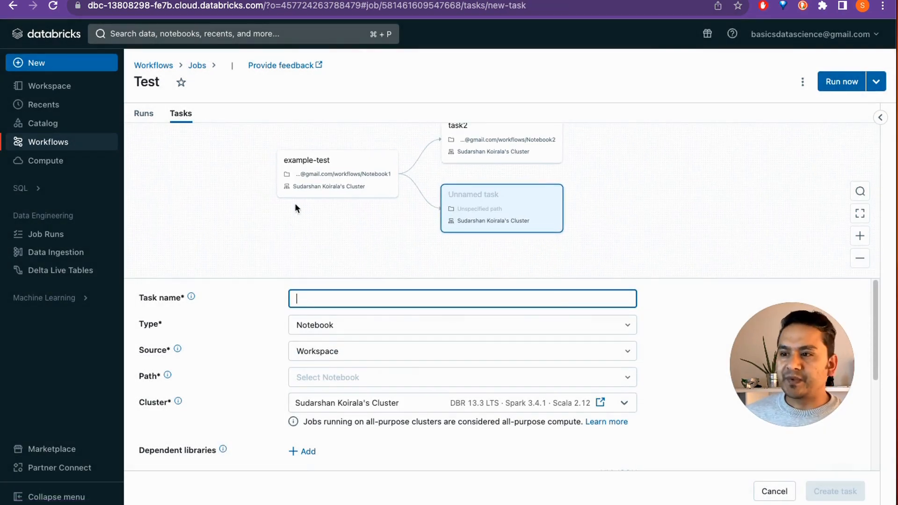
# - Rename the example-test task to test1 and save the task
pyautogui.click(302, 169)
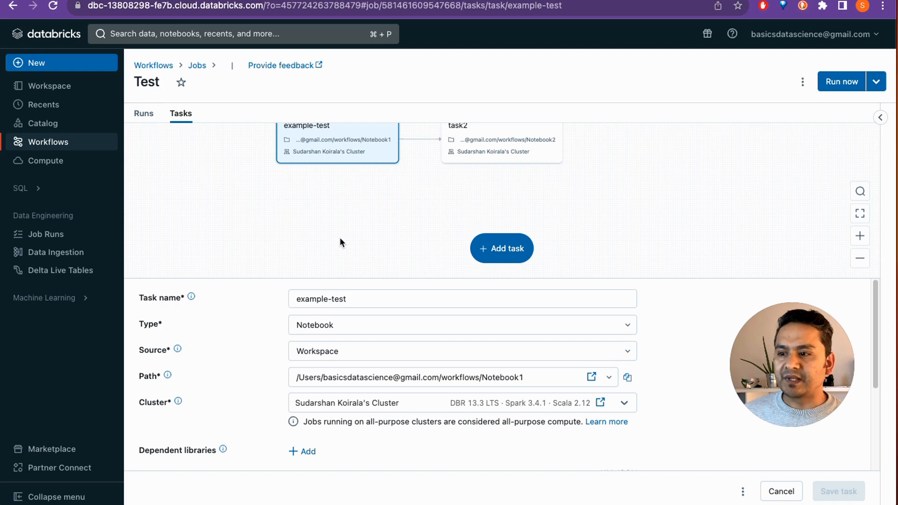
pyautogui.tripleClick(346, 300)
pyautogui.write('test1')
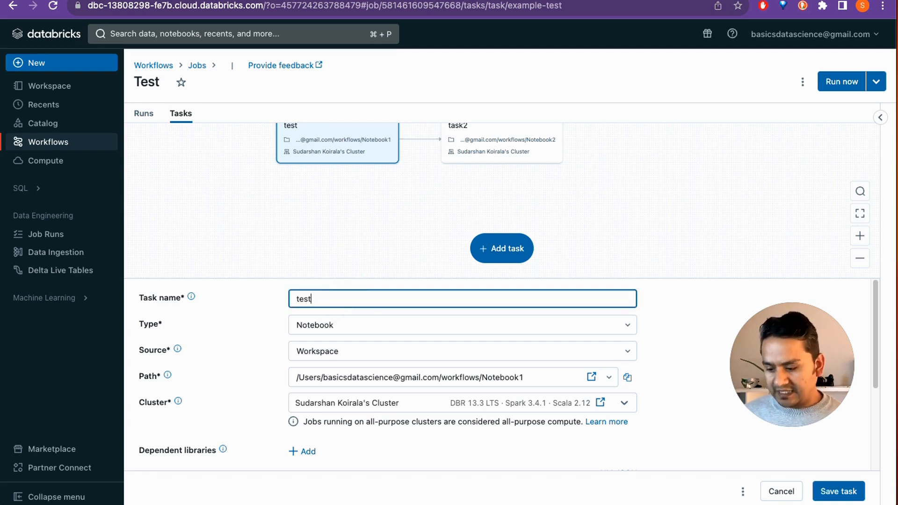
pyautogui.click(840, 491)
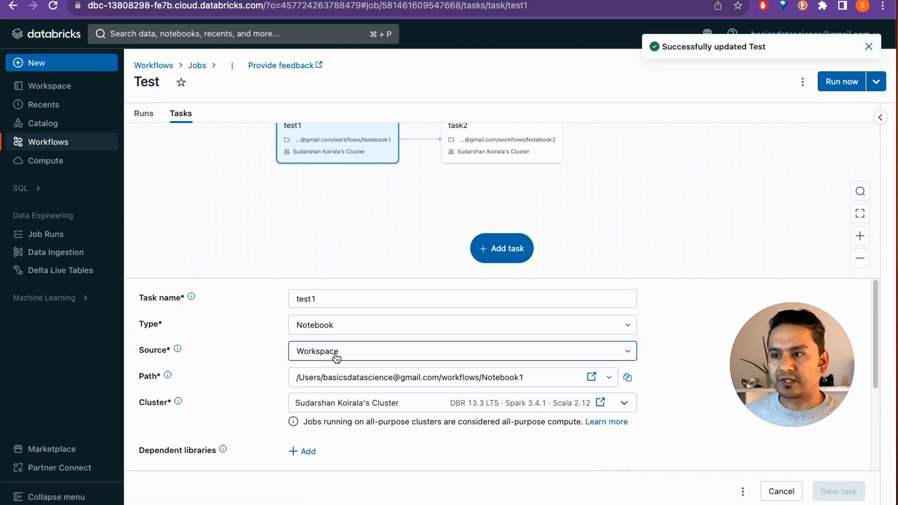
# - Add another task of type Notebook to the job and name it test3
pyautogui.click(497, 253)
pyautogui.click(564, 203)
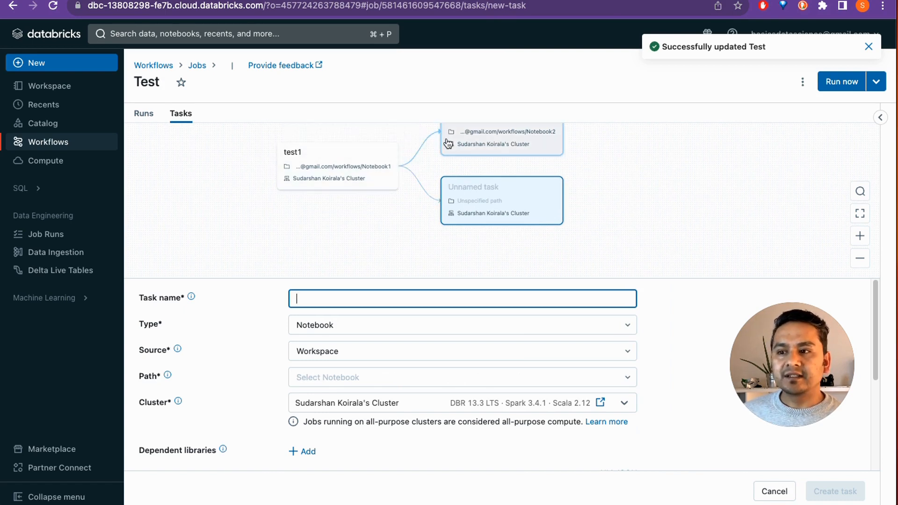
pyautogui.click(369, 295)
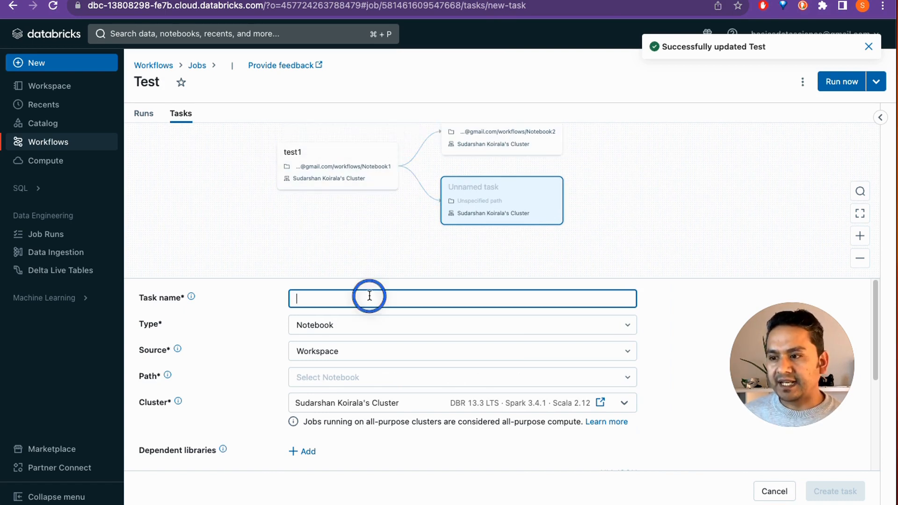
pyautogui.write('test3')
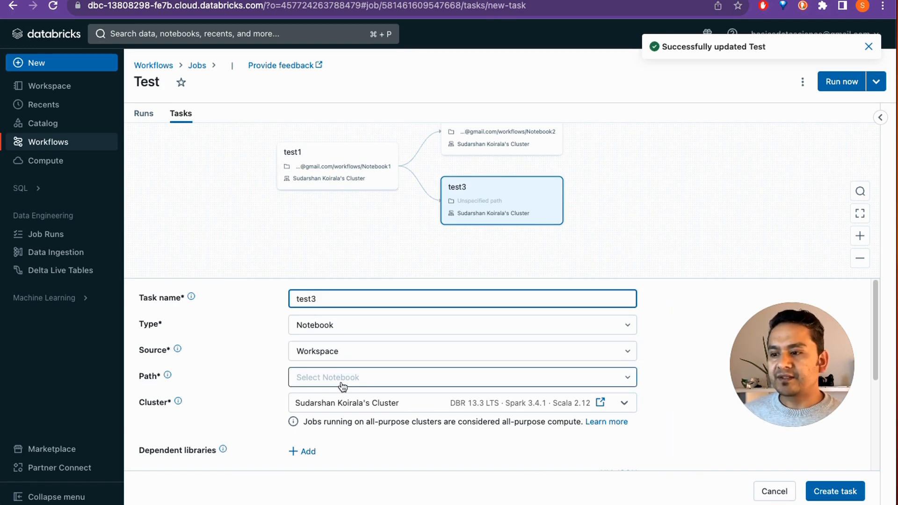
# - Set test3's path to Notebook3 in the user's workflows folder and create the task
pyautogui.click(316, 379)
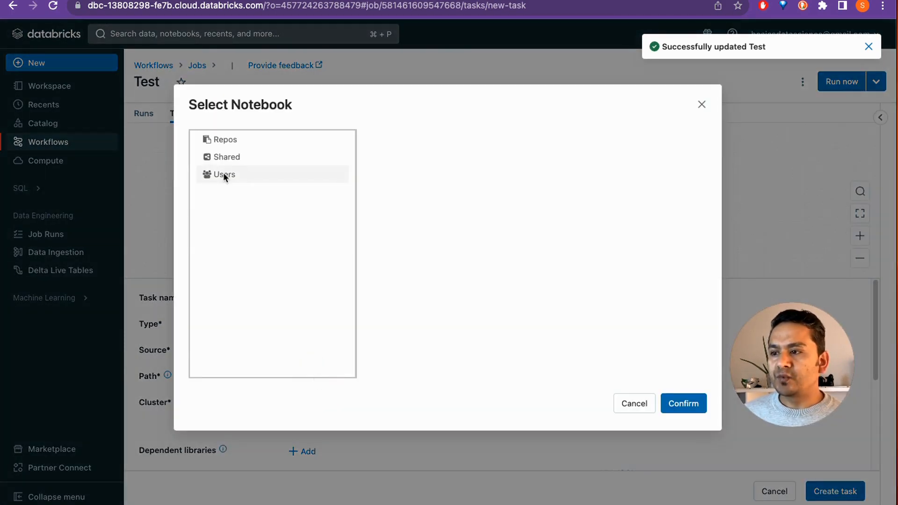
pyautogui.click(224, 175)
pyautogui.click(471, 139)
pyautogui.click(568, 156)
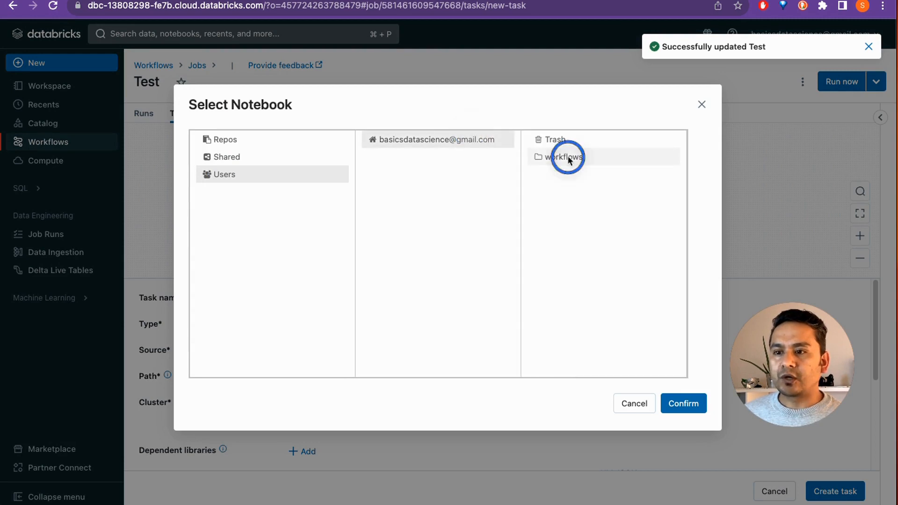
pyautogui.click(616, 178)
pyautogui.click(684, 403)
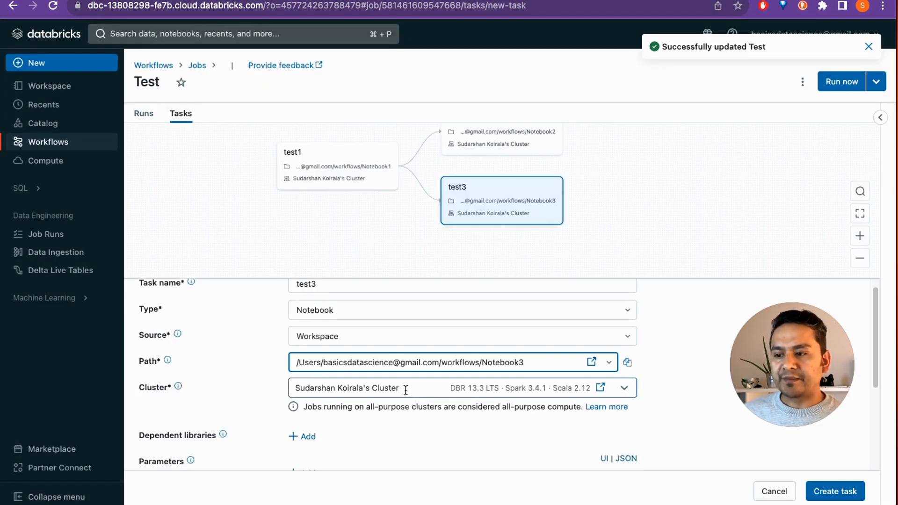
pyautogui.scroll(-2, 411, 397)
pyautogui.click(832, 499)
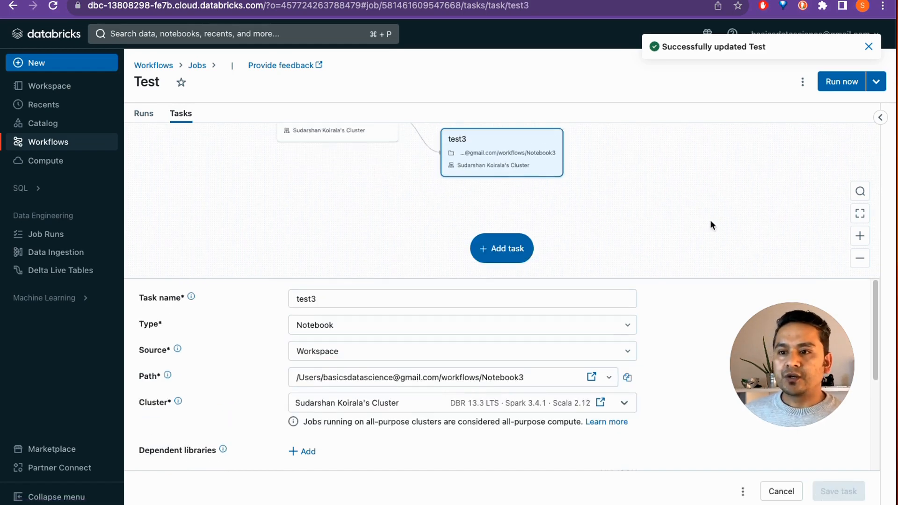
# - Enlarge the task graph area and add task2 to test3's dependencies alongside test1
pyautogui.click(847, 261)
pyautogui.moveTo(594, 279); pyautogui.dragTo(595, 363)
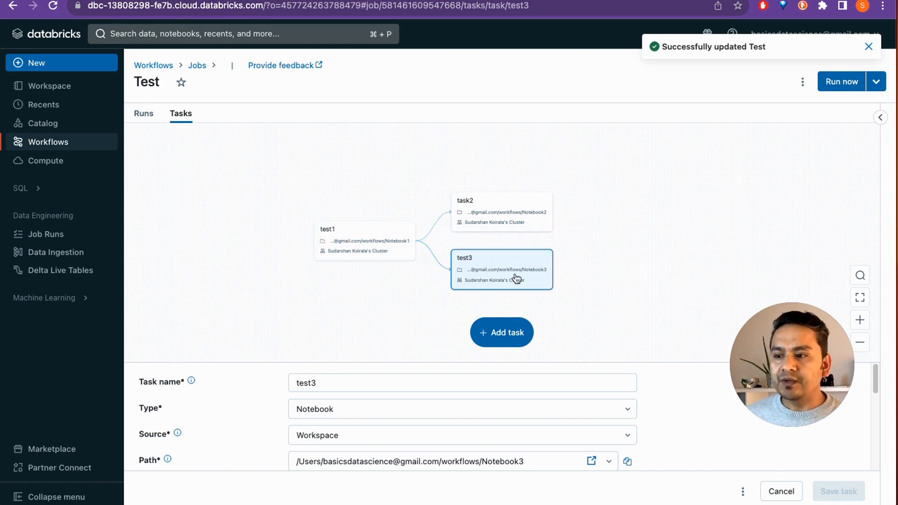
pyautogui.scroll(-3, 263, 400)
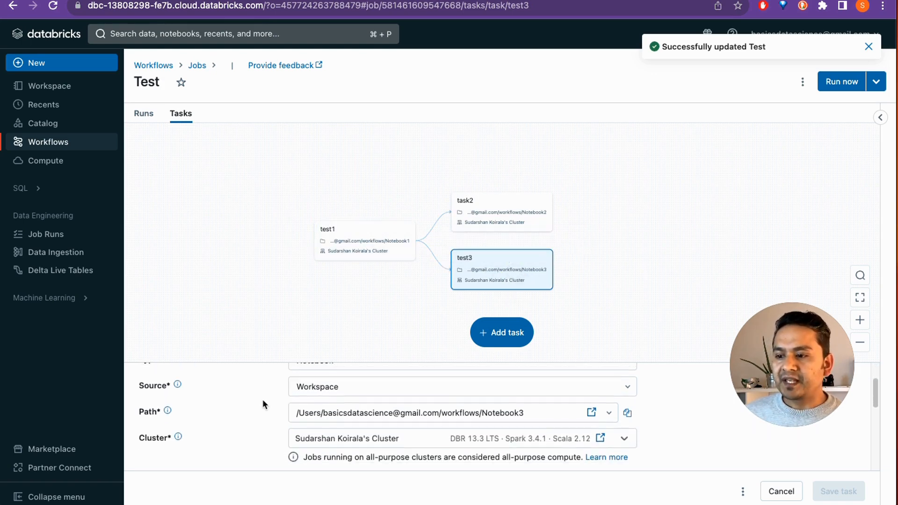
pyautogui.scroll(-3, 264, 400)
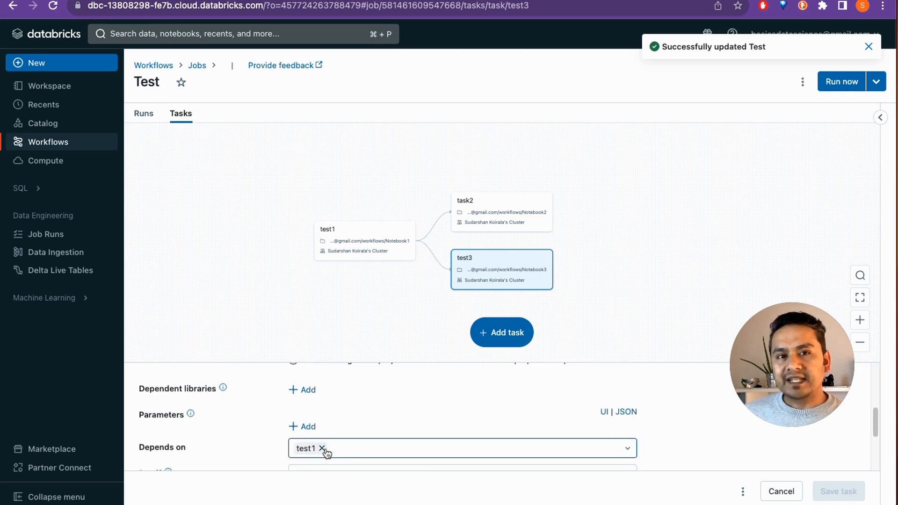
pyautogui.click(342, 449)
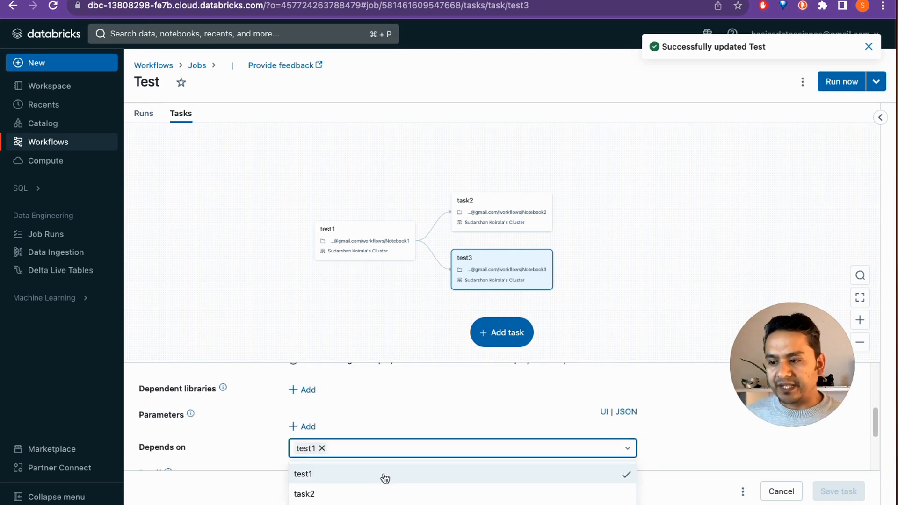
pyautogui.click(339, 495)
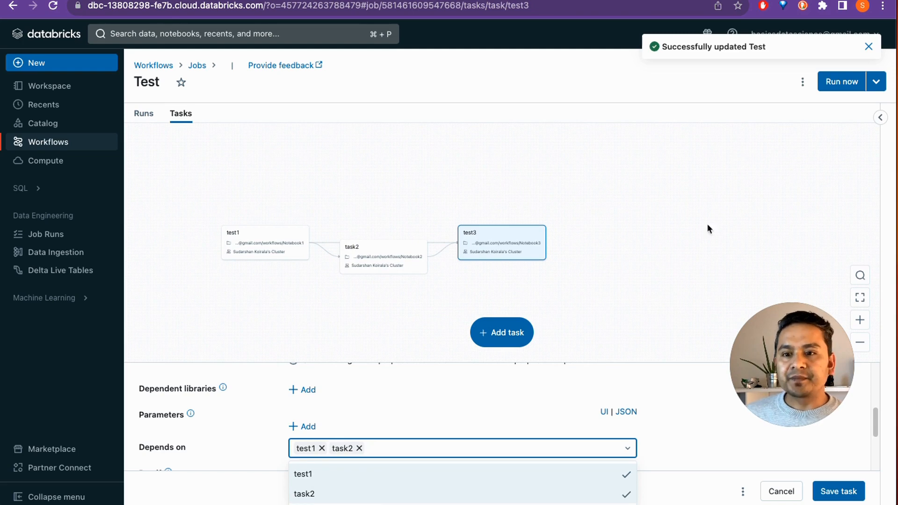
pyautogui.click(861, 321)
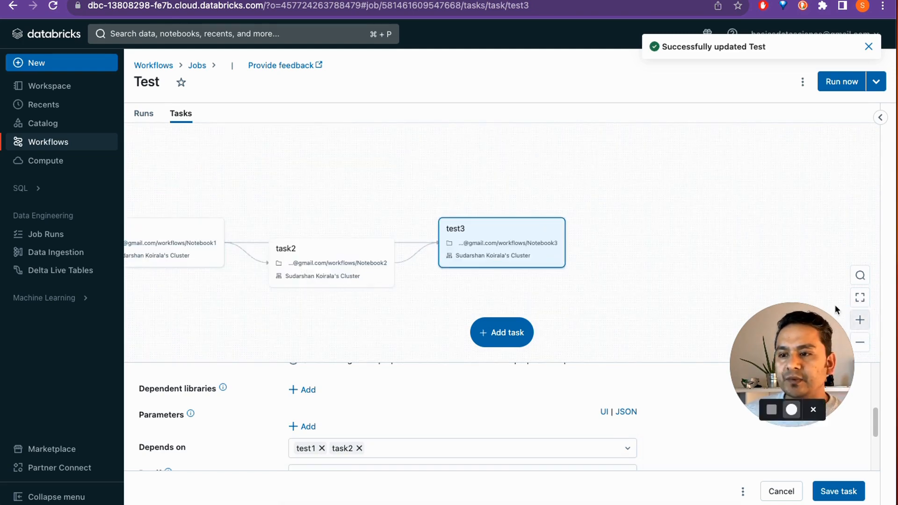
pyautogui.moveTo(644, 246); pyautogui.dragTo(746, 243)
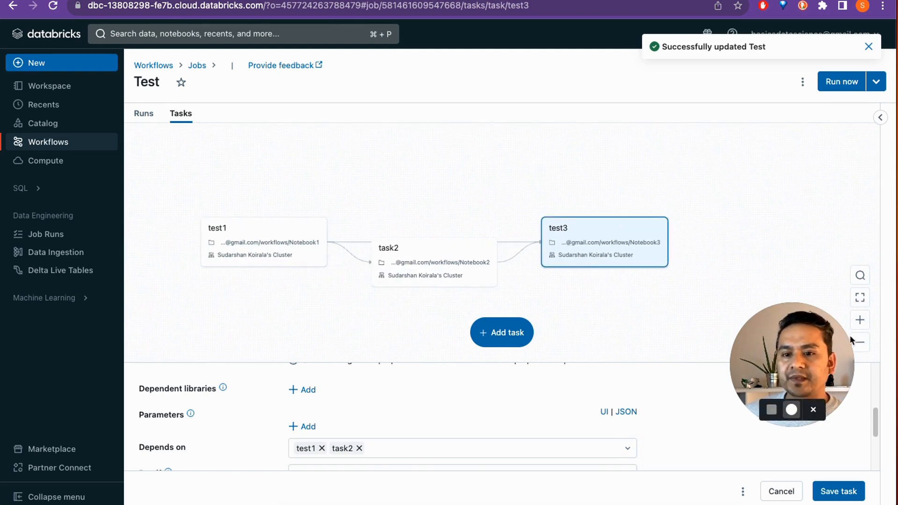
pyautogui.click(861, 320)
pyautogui.moveTo(270, 301); pyautogui.dragTo(301, 291)
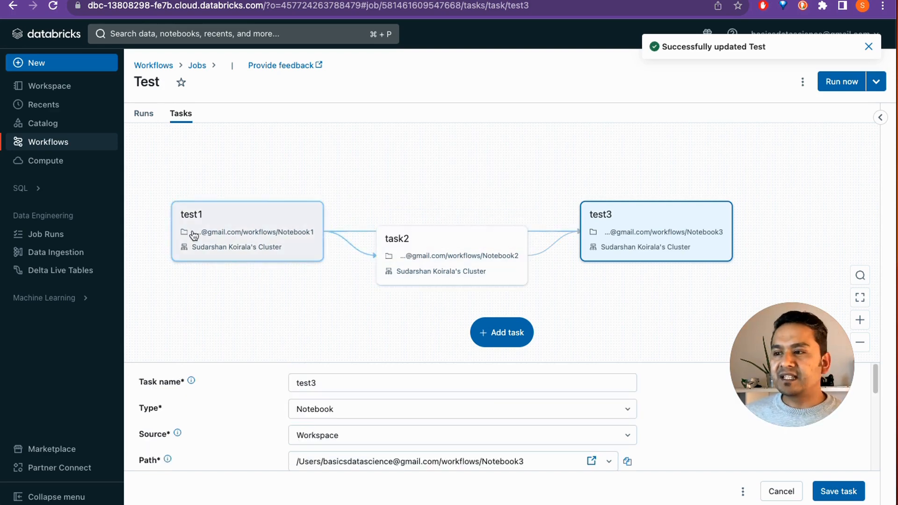
# - Rename the test3 task to task3 and save it with its new dependency
pyautogui.click(315, 383)
pyautogui.moveTo(298, 383); pyautogui.dragTo(313, 383)
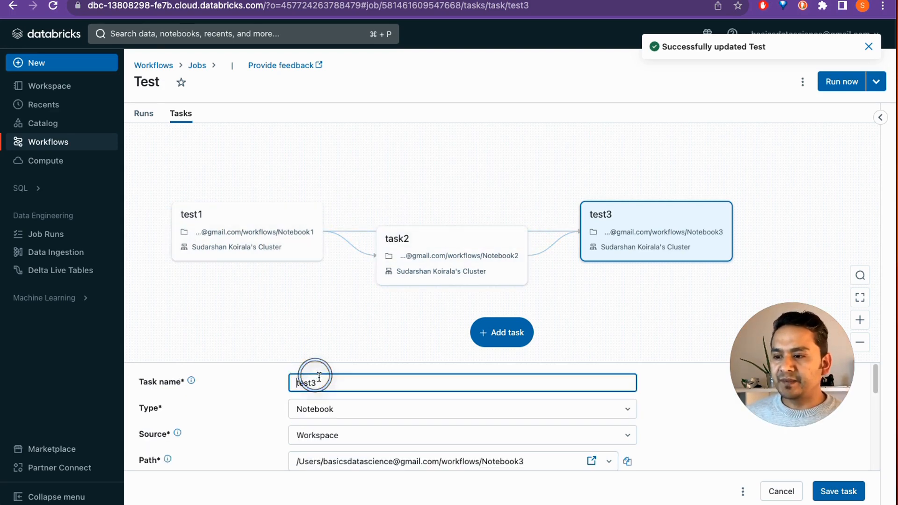
pyautogui.write('task')
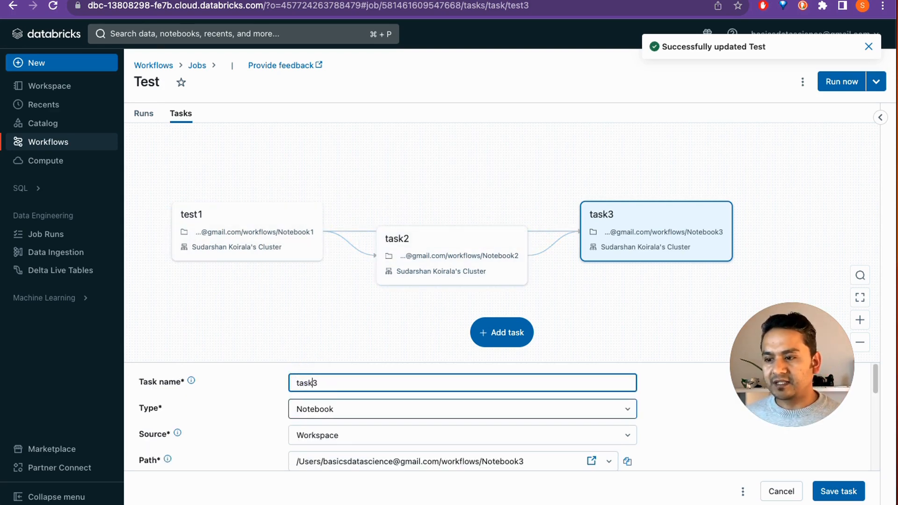
pyautogui.click(832, 495)
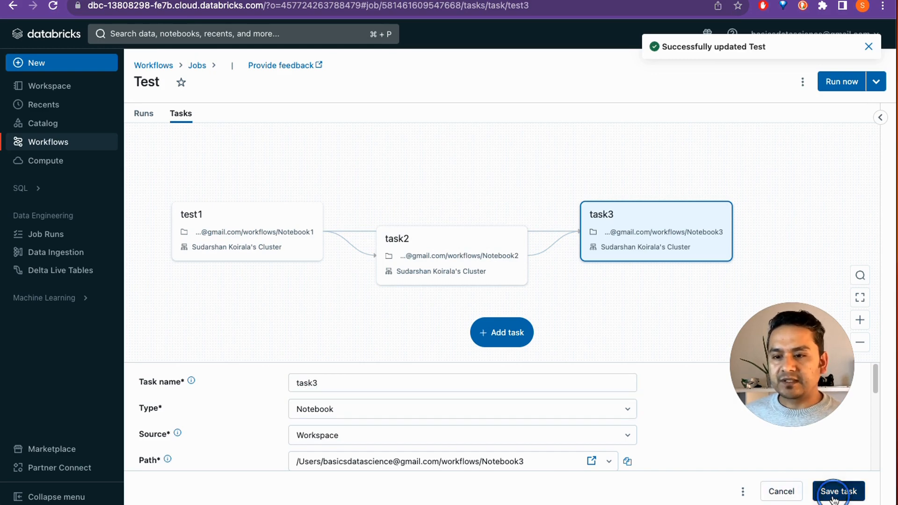
# - Rename the test1 task to task1 and save it
pyautogui.click(226, 234)
pyautogui.doubleClick(319, 381)
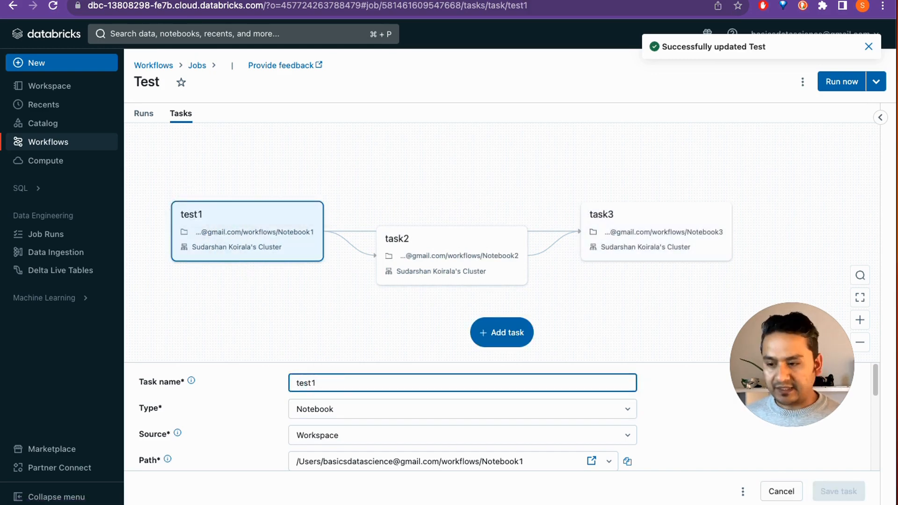
pyautogui.write('task1')
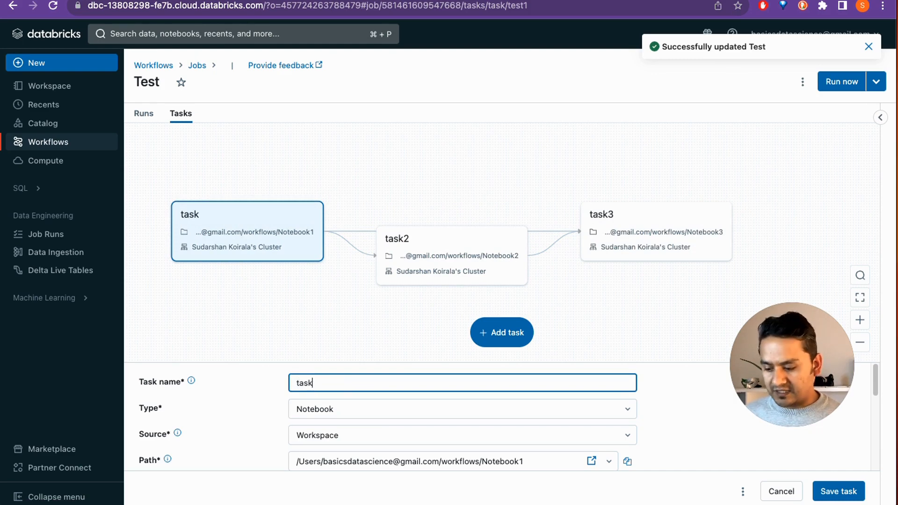
pyautogui.click(835, 490)
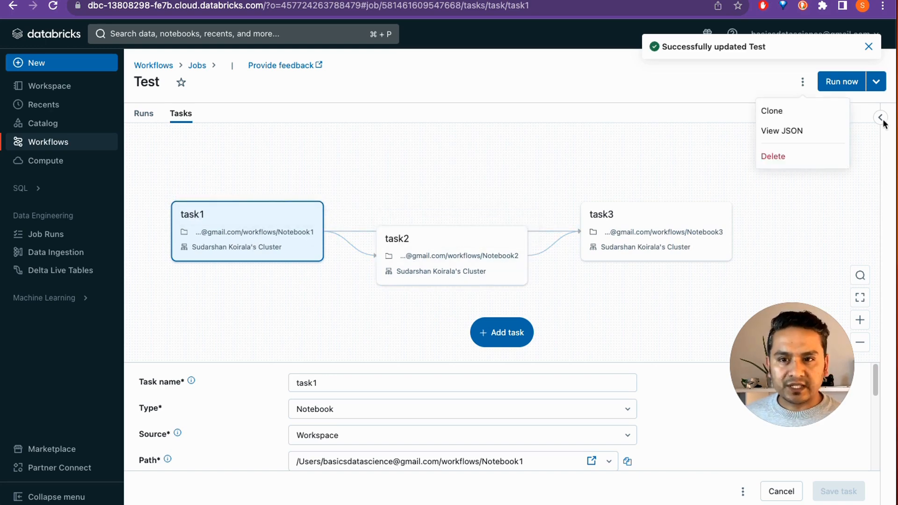
# - Show the job details and start a trigger for the Test job with the Scheduled trigger type
pyautogui.click(882, 121)
pyautogui.click(882, 122)
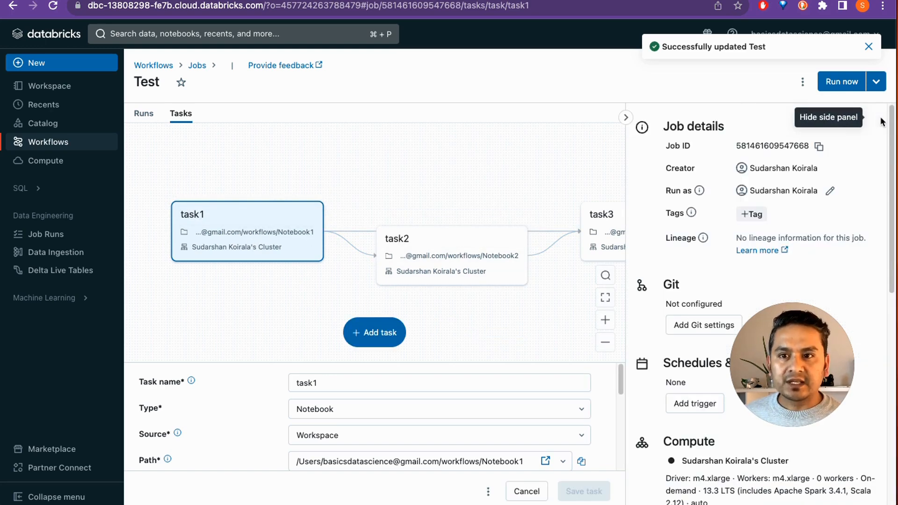
pyautogui.scroll(-5, 740, 258)
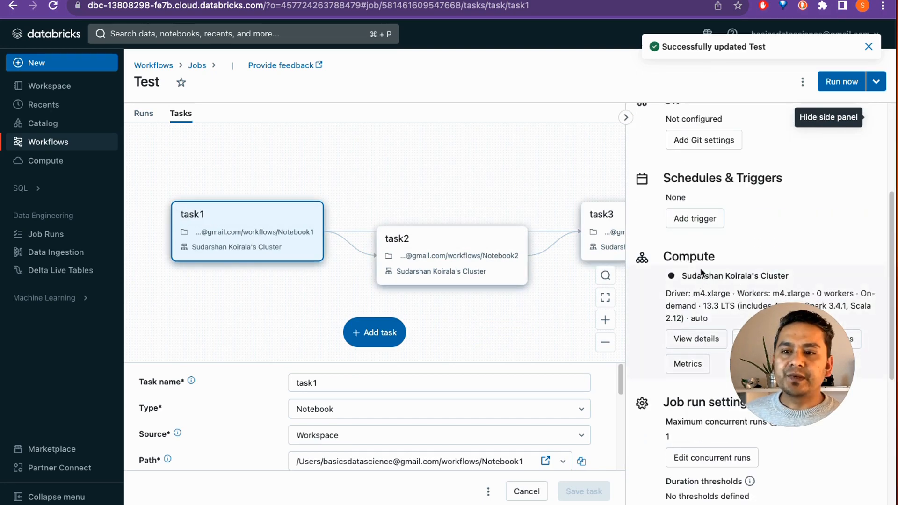
pyautogui.click(705, 220)
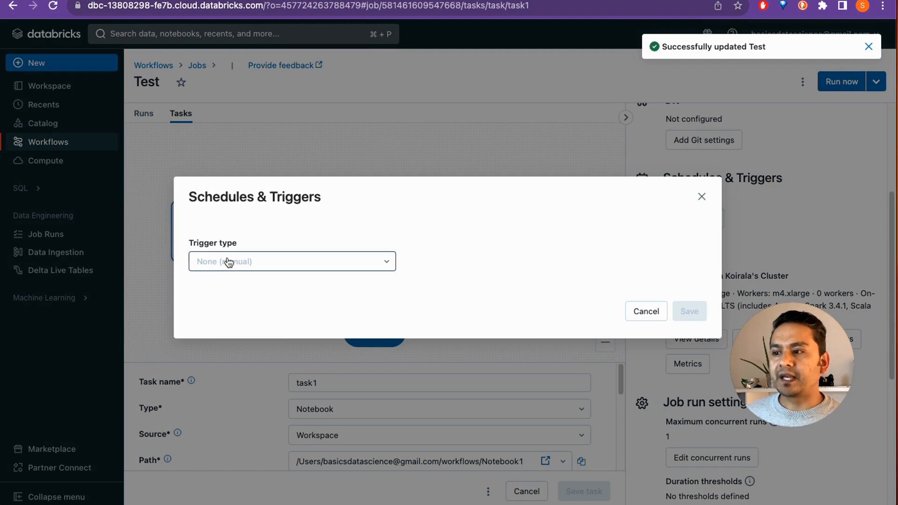
pyautogui.click(229, 262)
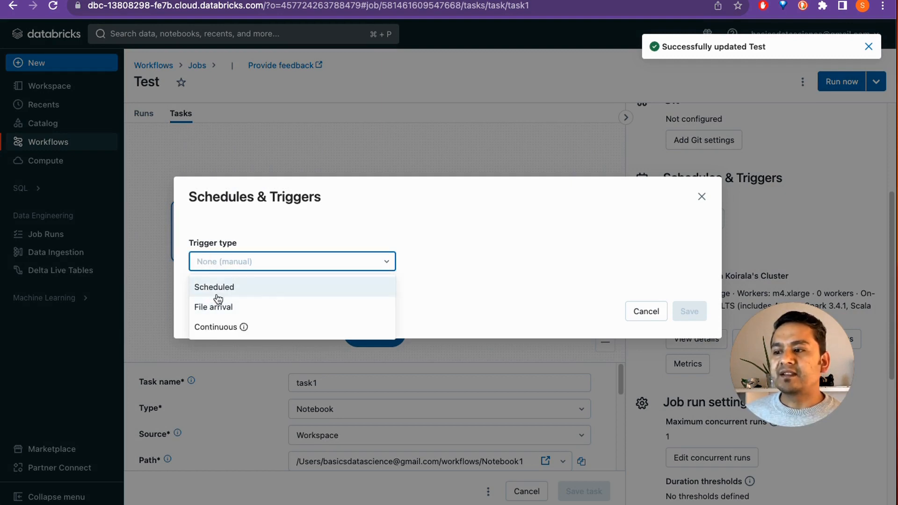
pyautogui.click(218, 287)
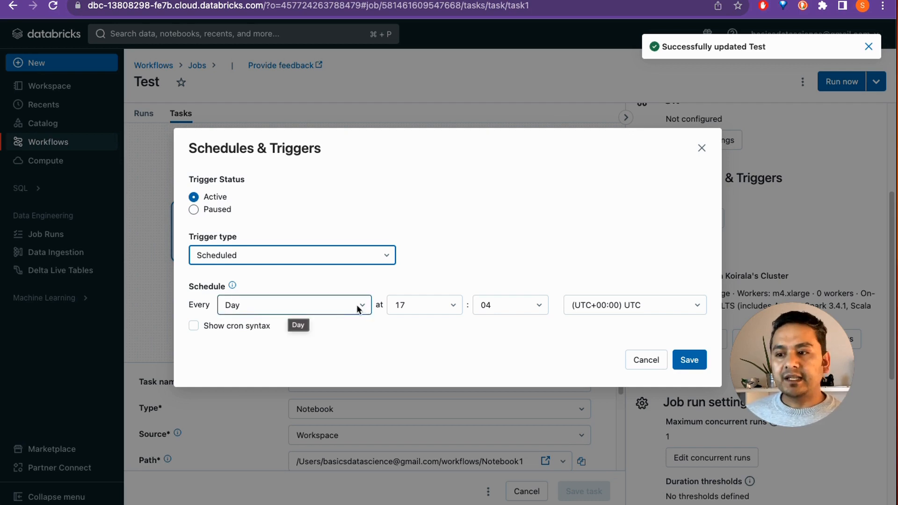
# - Try a schedule of every 1 minute, show its cron syntax, and discard the trigger
pyautogui.click(248, 306)
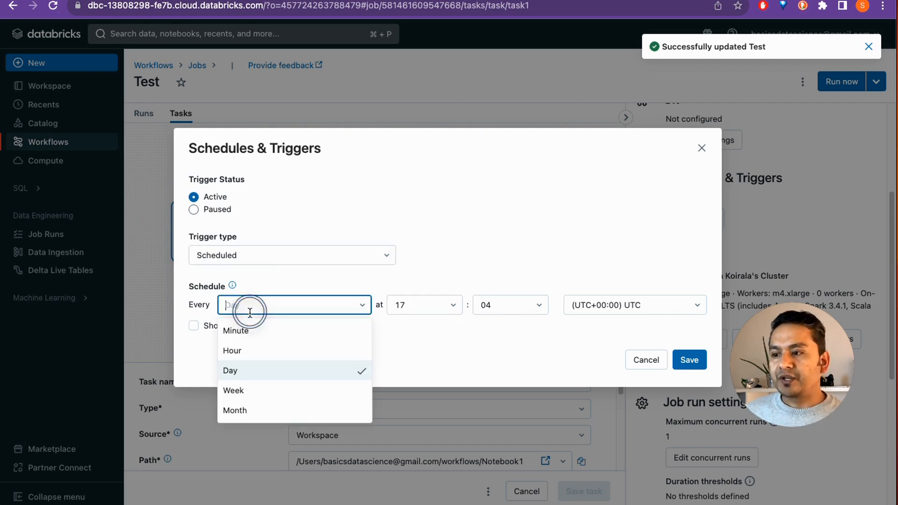
pyautogui.click(252, 330)
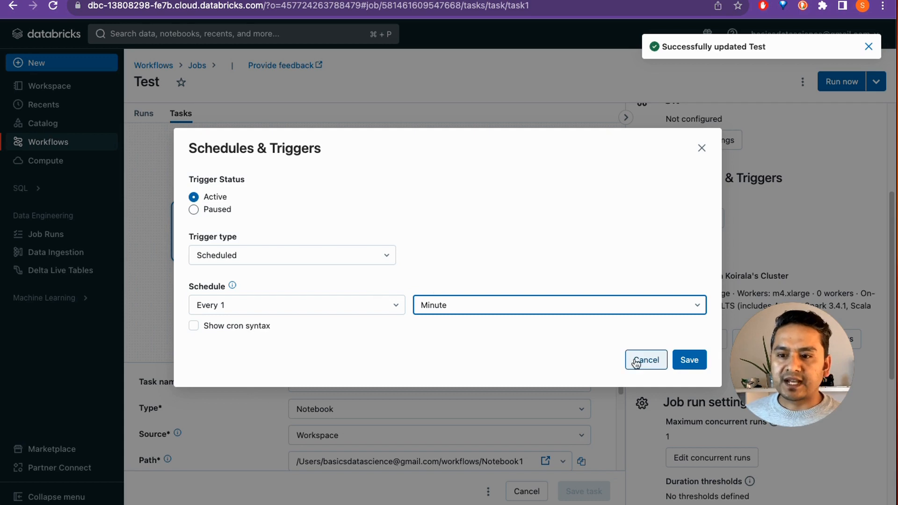
pyautogui.click(225, 328)
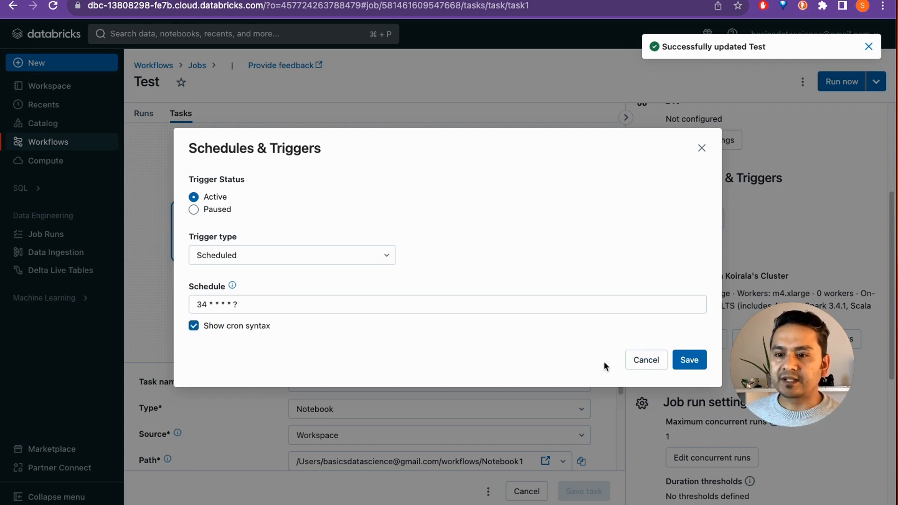
pyautogui.click(646, 360)
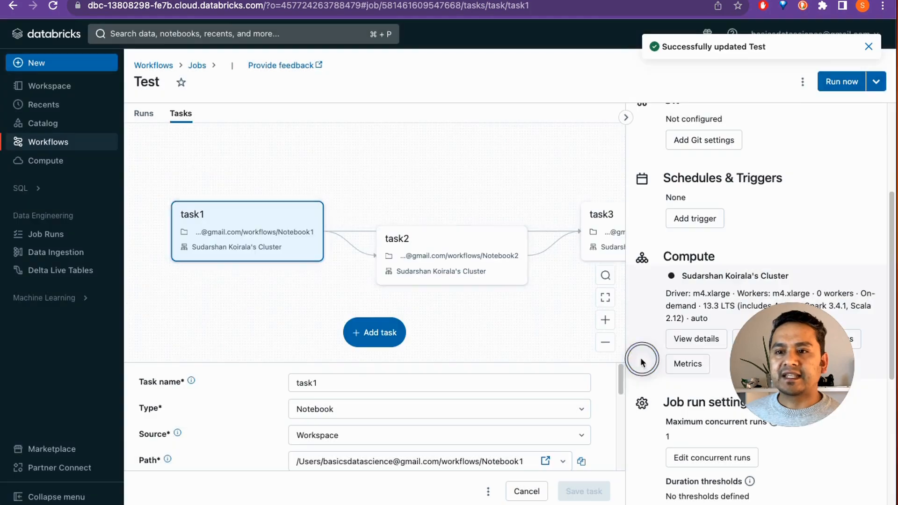
pyautogui.click(626, 119)
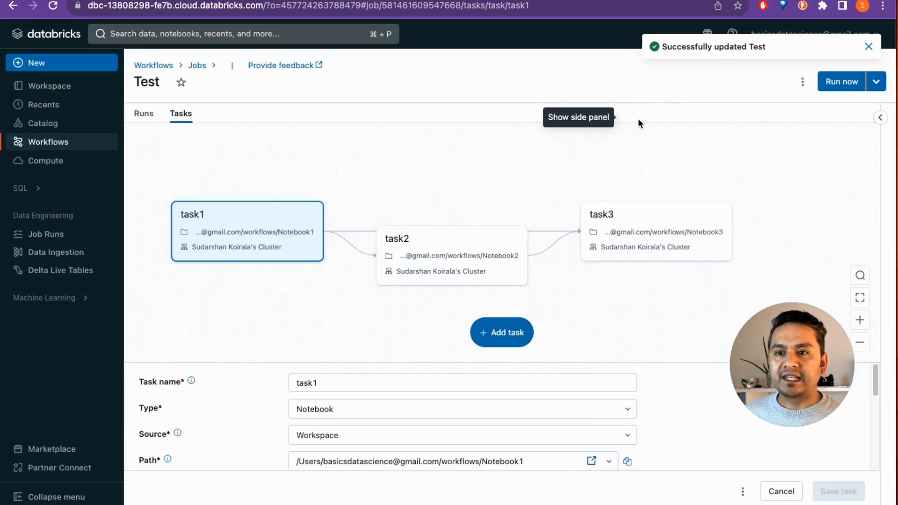
# - Run the Test job immediately and open its run history
pyautogui.click(839, 90)
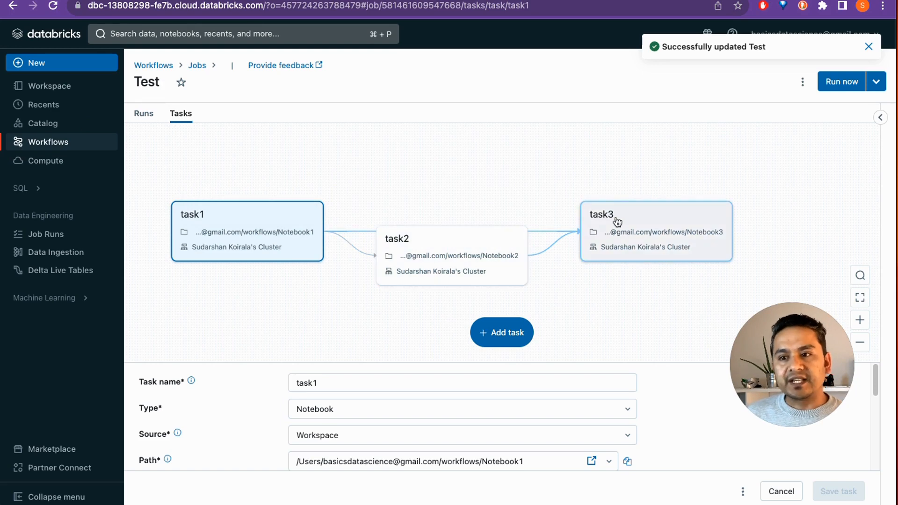
pyautogui.click(145, 114)
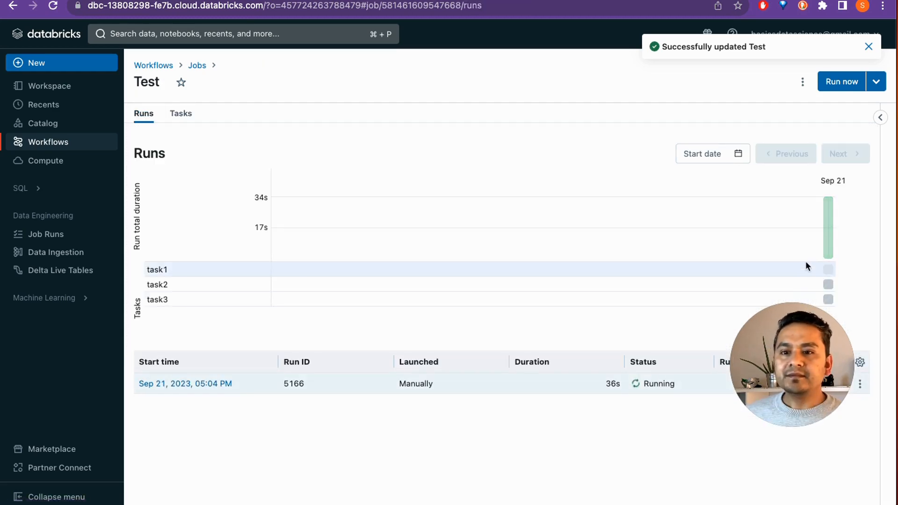
pyautogui.moveTo(807, 329); pyautogui.dragTo(113, 371)
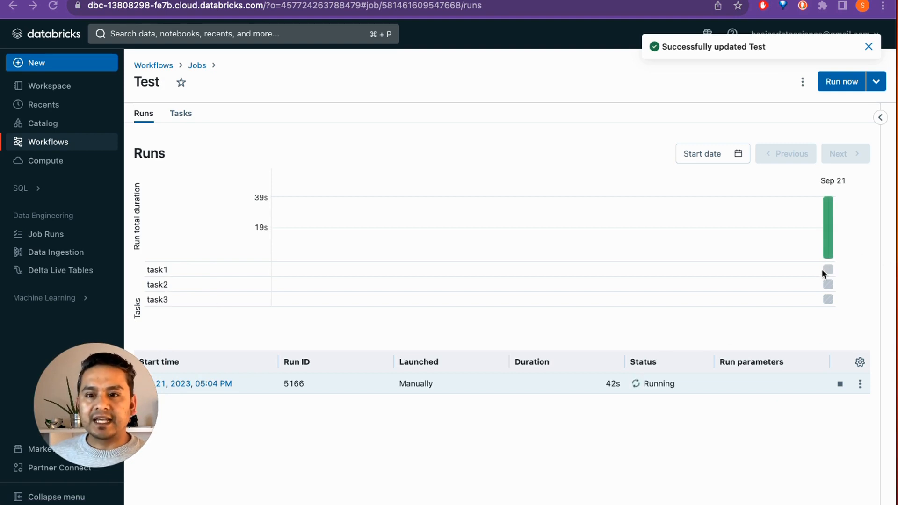
# - Check the details of the current Test run and the status of its dependent tasks
pyautogui.click(831, 219)
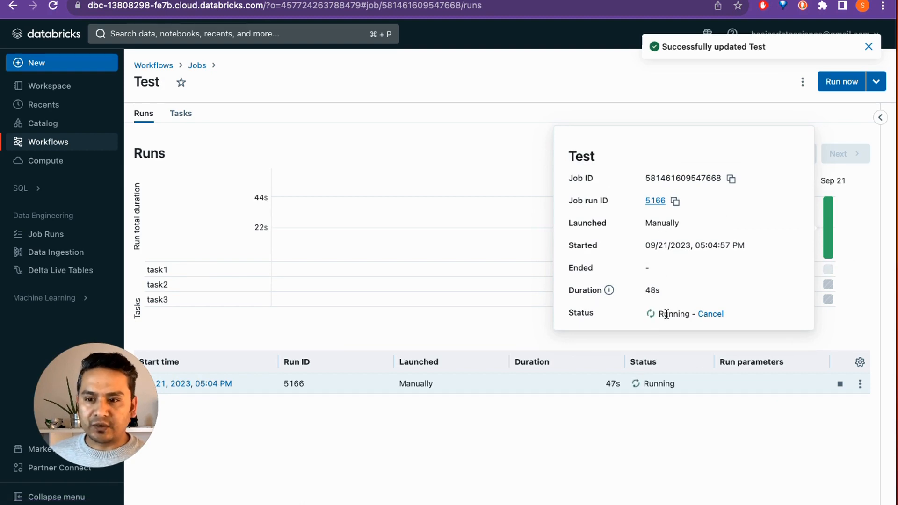
pyautogui.click(620, 442)
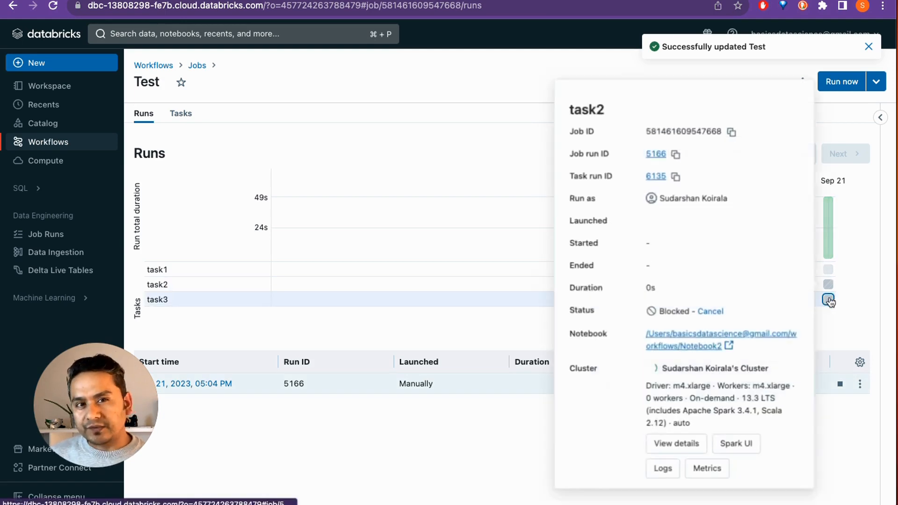
pyautogui.moveTo(828, 299)
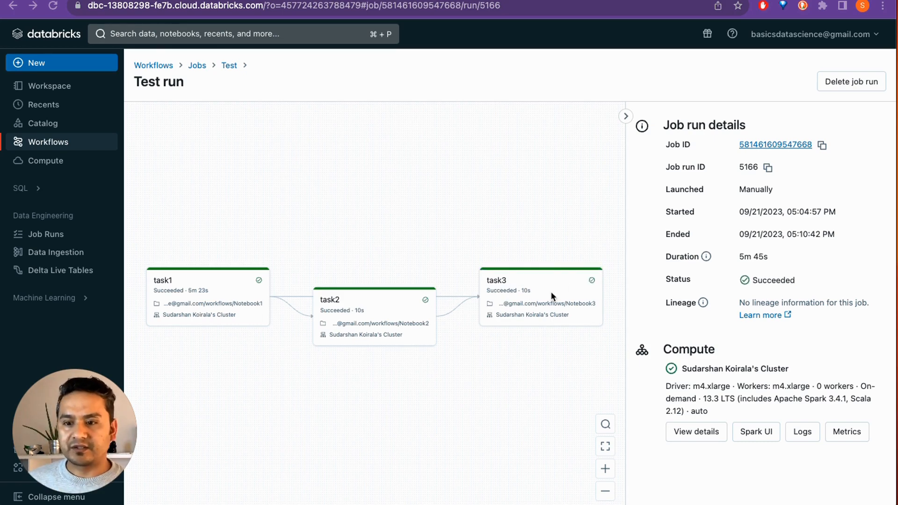
# - Inspect the notebook outputs of the finished task1 and task2 runs, returning to the Test job's run history
pyautogui.click(754, 145)
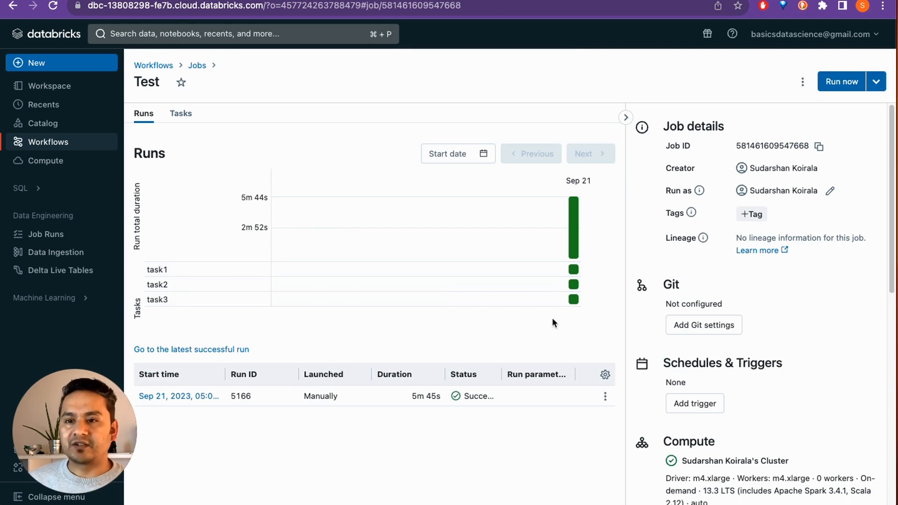
pyautogui.click(573, 270)
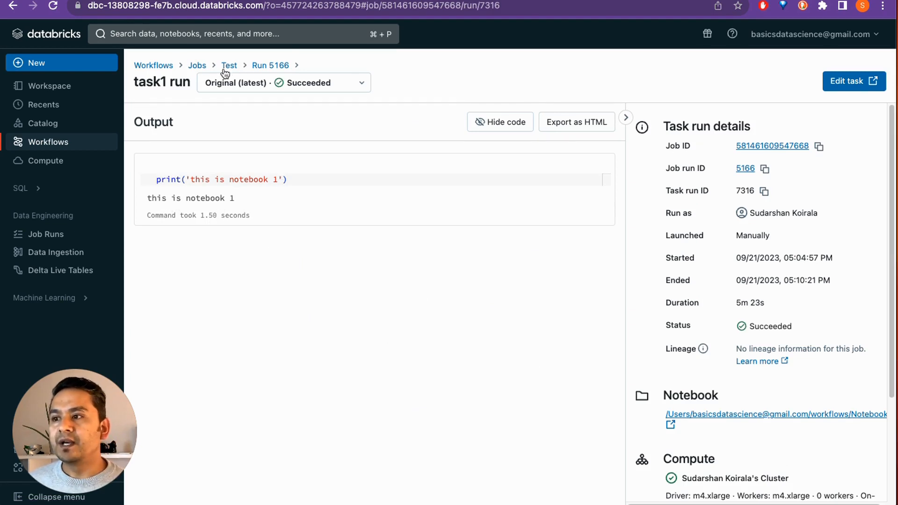
pyautogui.click(234, 66)
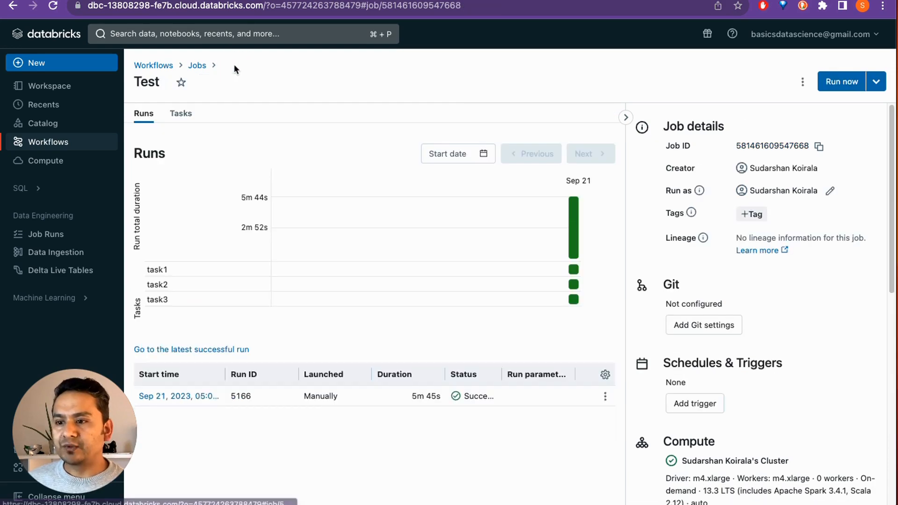
pyautogui.click(573, 285)
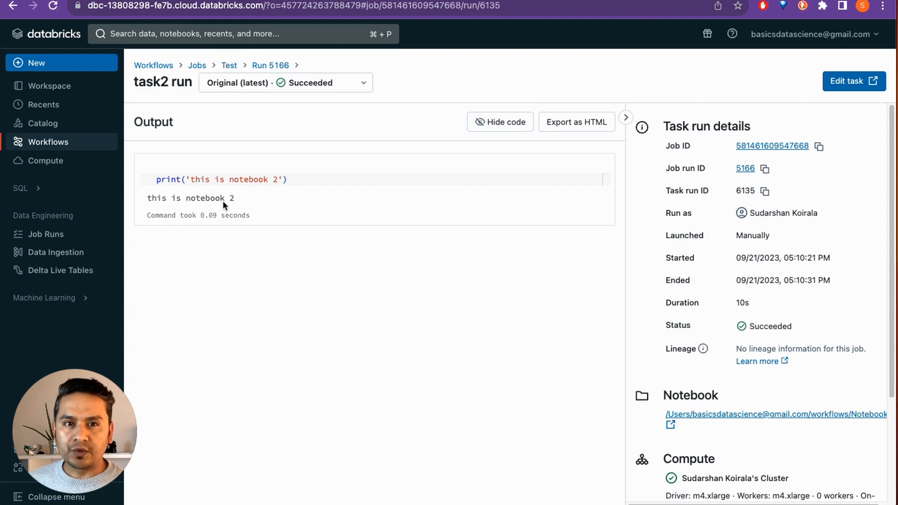
pyautogui.click(229, 66)
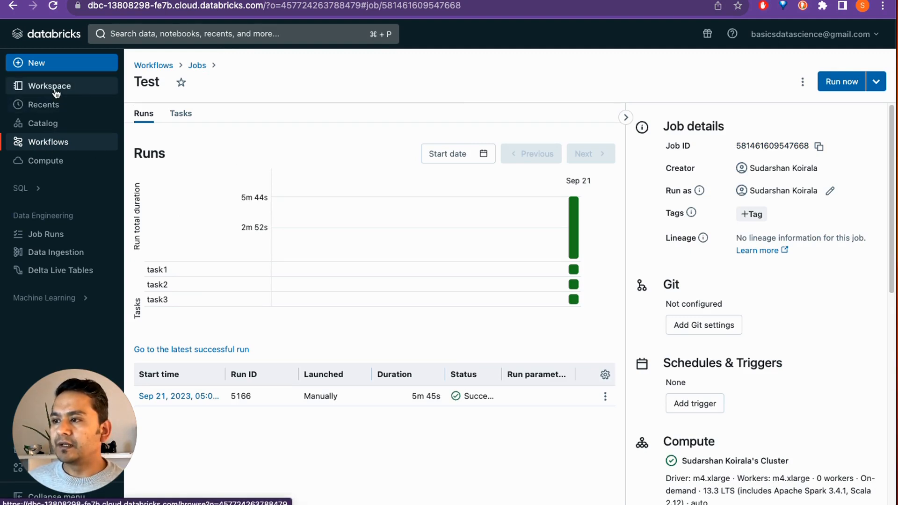
# - Open the Workspace in a new browser tab and open Notebook2 from the workflows folder
pyautogui.rightClick(58, 86)
pyautogui.click(81, 96)
pyautogui.click(187, 0)
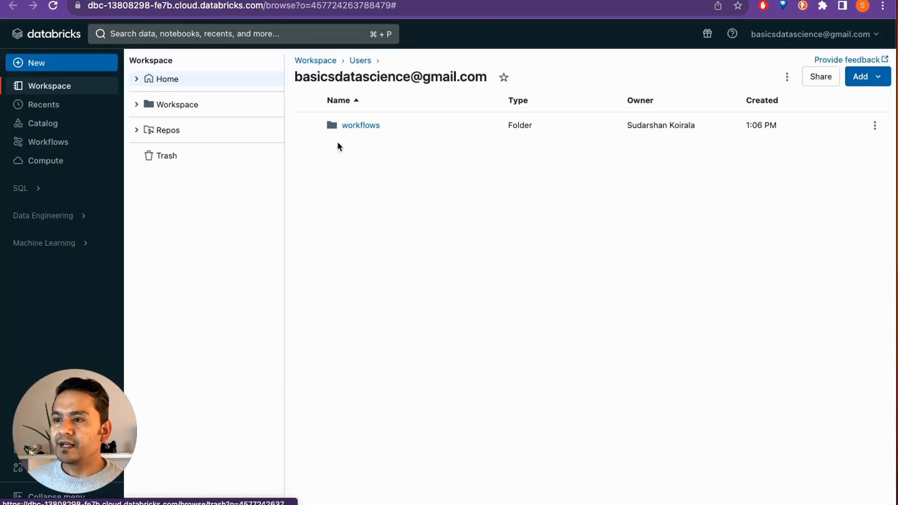
pyautogui.click(356, 132)
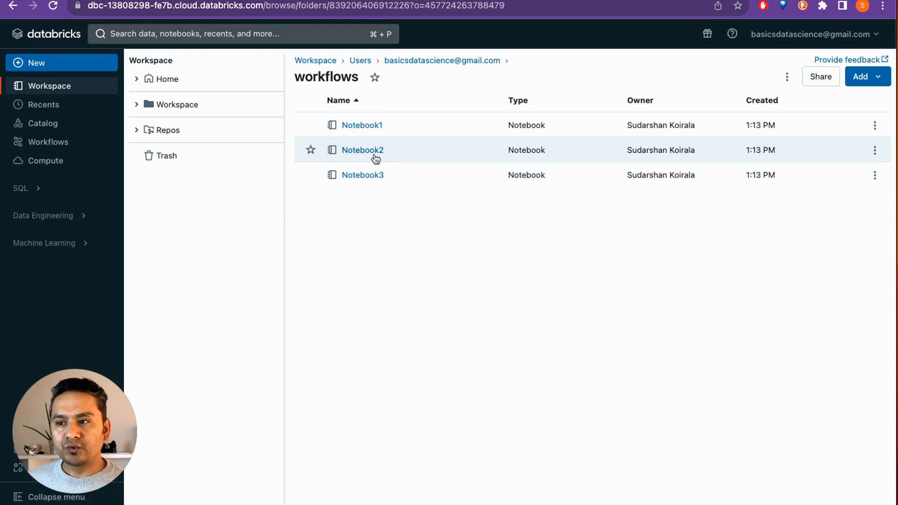
pyautogui.click(377, 152)
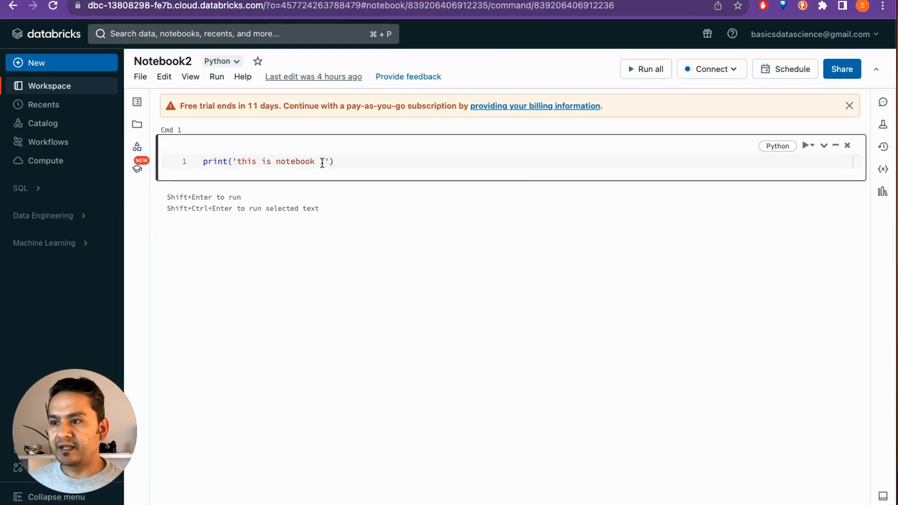
# - Append the invalid text dskfjsdklj to Notebook2's print statement, run the cell, and dismiss the syntax highlighting notice
pyautogui.click(343, 161)
pyautogui.write('dskfj')
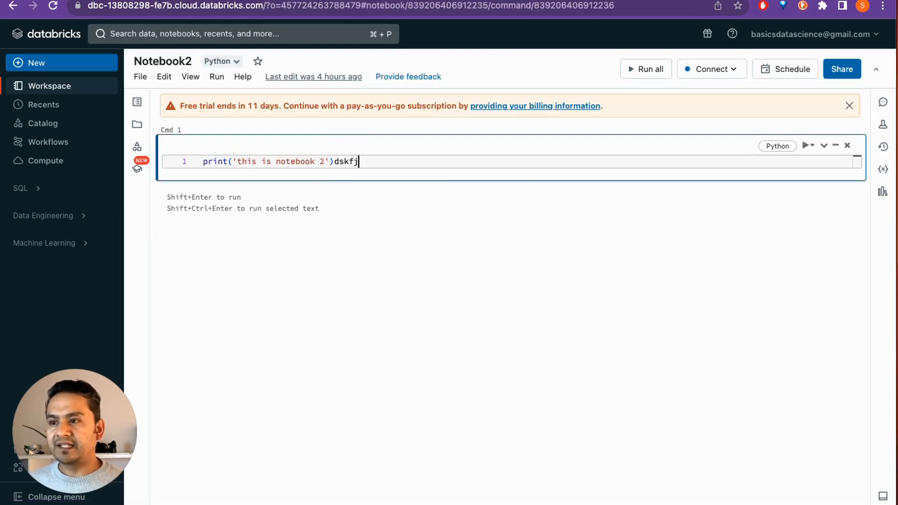
pyautogui.write('sdklj')
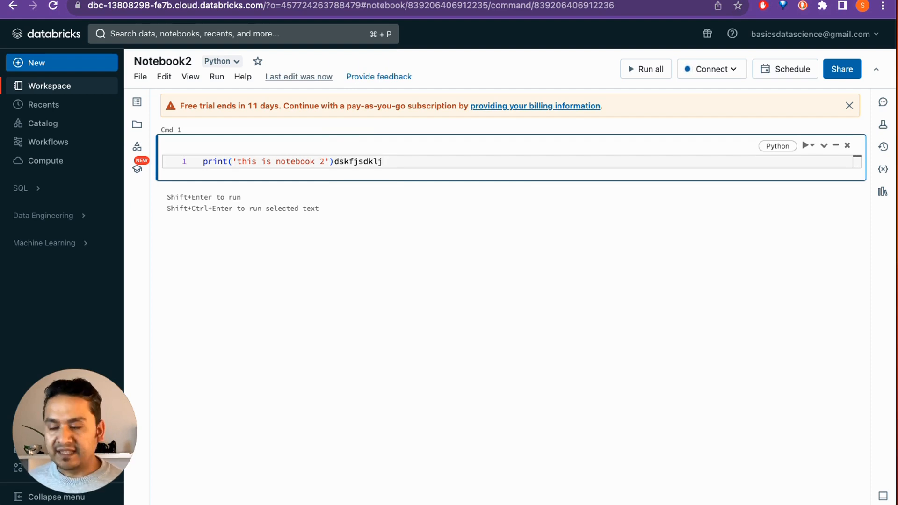
pyautogui.hotkey('shift', 'Return')
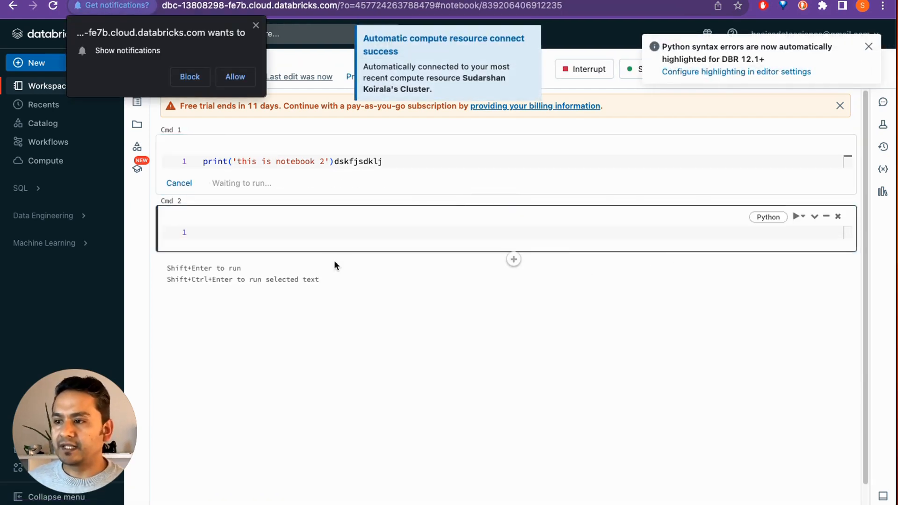
pyautogui.click(867, 47)
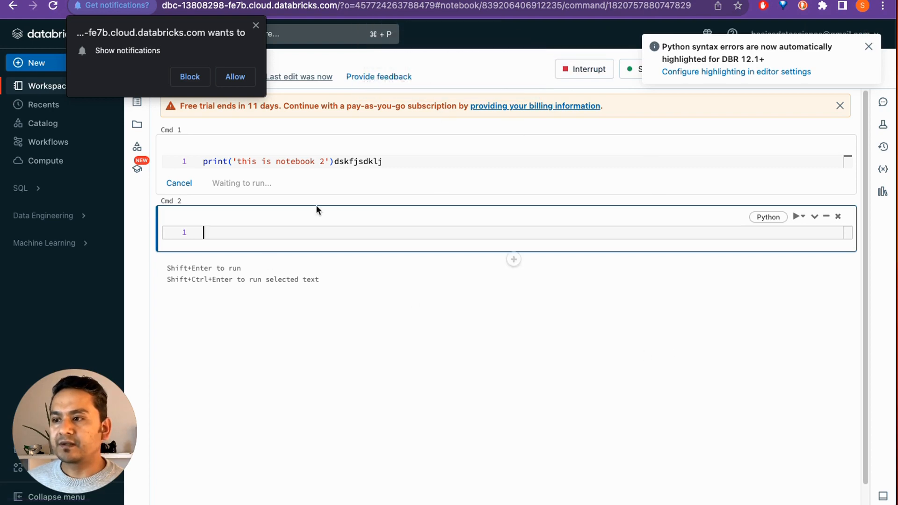
pyautogui.click(868, 46)
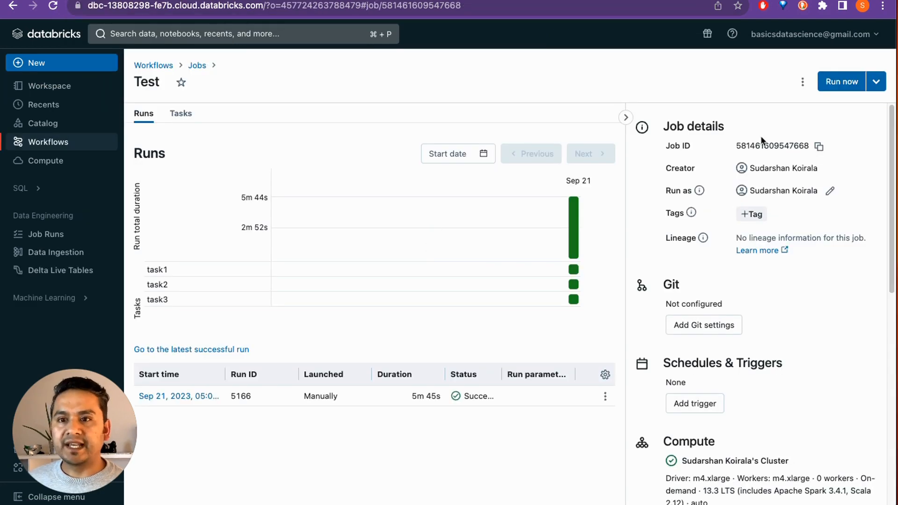
# - Switch back to the Test job, run it again, and open the details of the new run
pyautogui.click(841, 87)
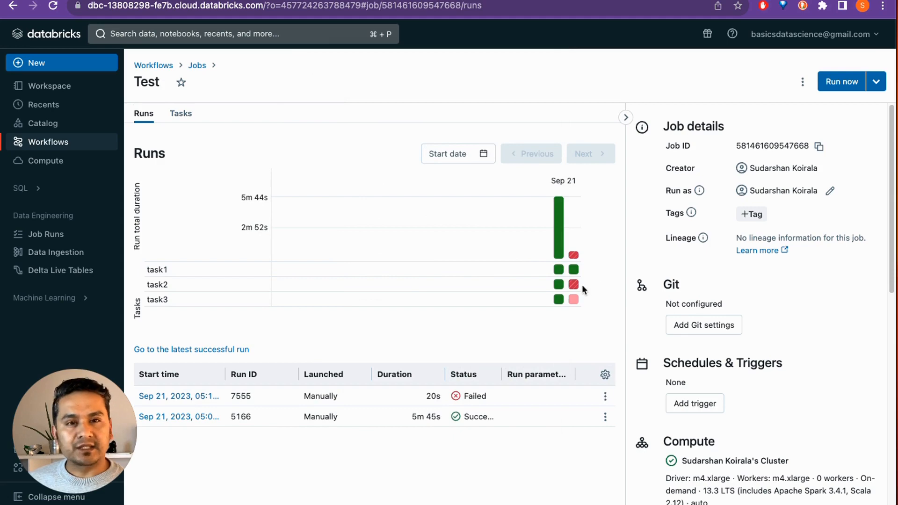
pyautogui.moveTo(574, 270)
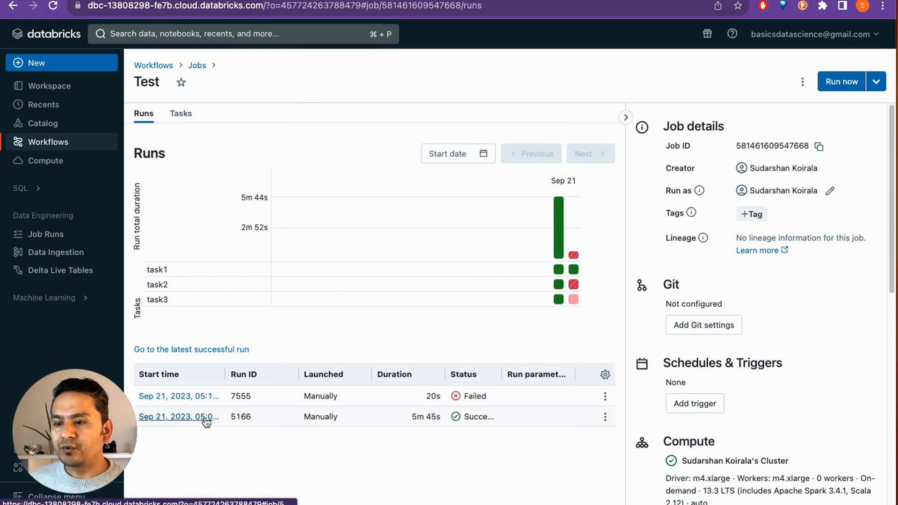
pyautogui.click(199, 397)
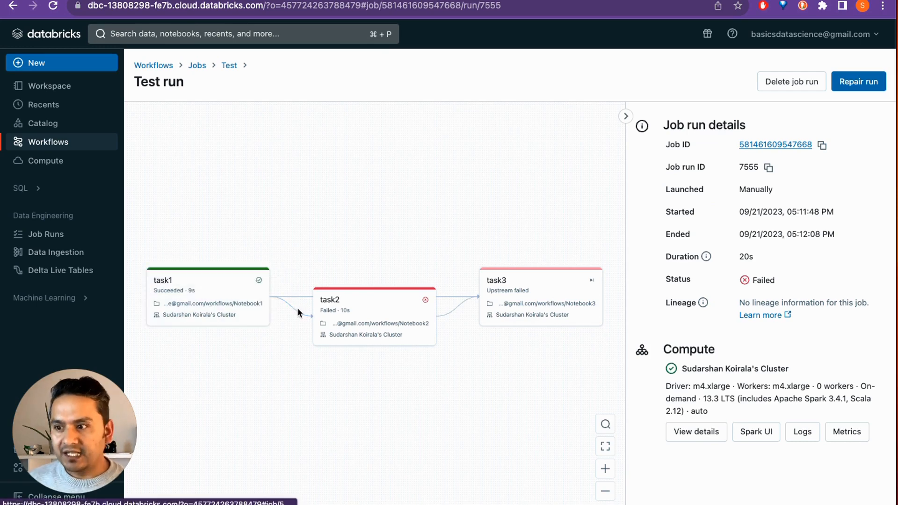
# - Examine the error message in task2's run output and return to the Test job's run history
pyautogui.click(360, 309)
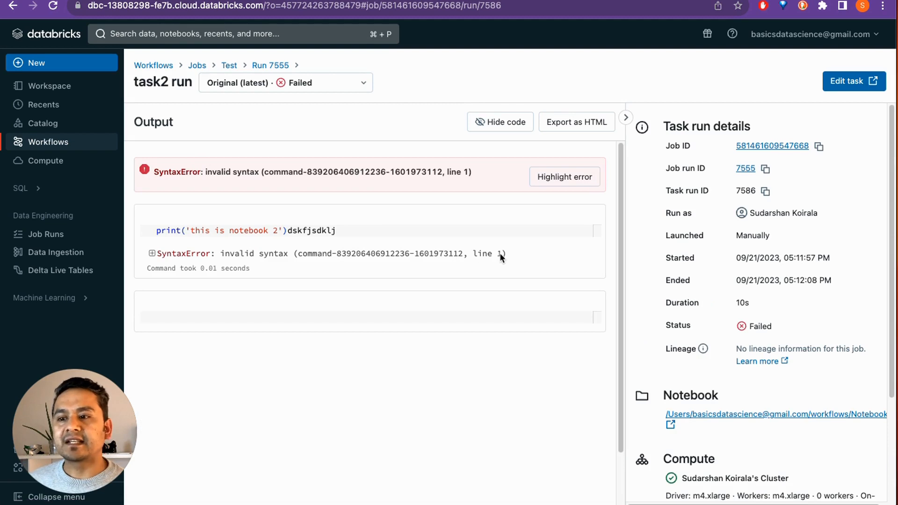
pyautogui.moveTo(505, 255); pyautogui.dragTo(141, 255)
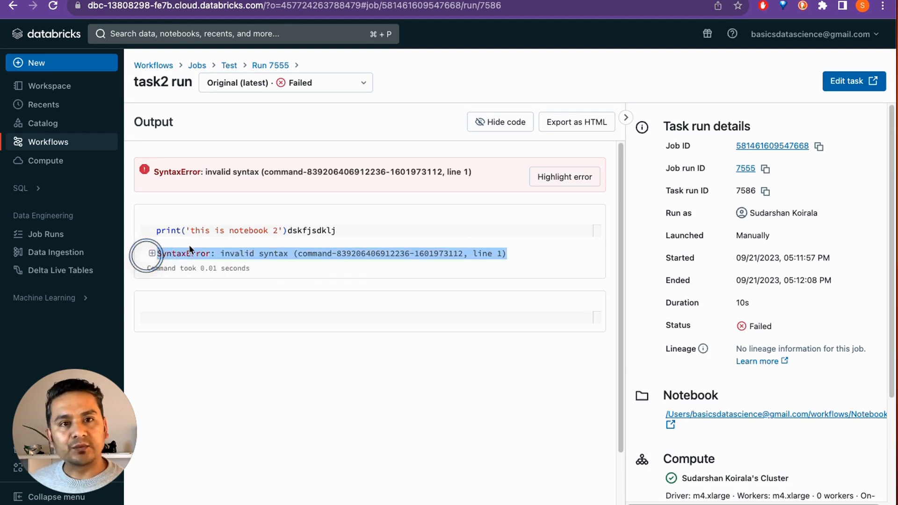
pyautogui.click(228, 65)
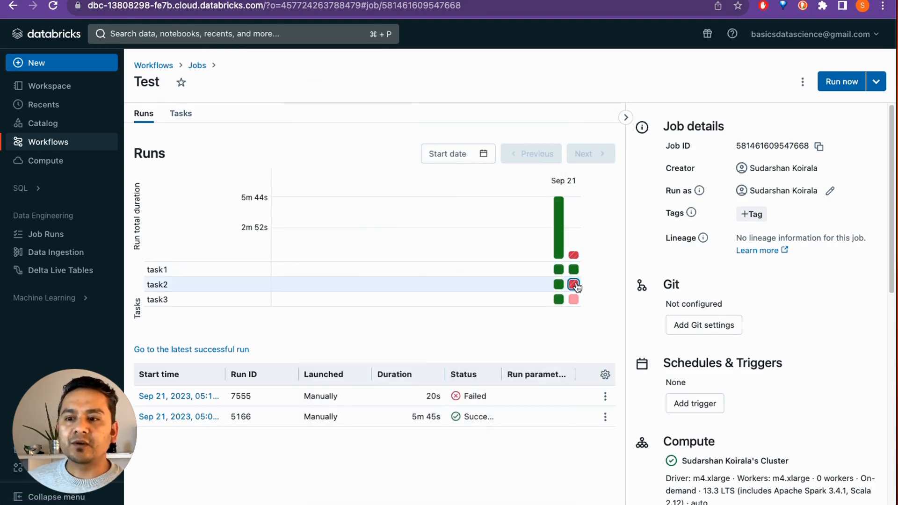
# - Open the failed Test run's details, then remove the invalid text dskfjsdklj from Notebook2's print statement and rerun the cell
pyautogui.click(203, 397)
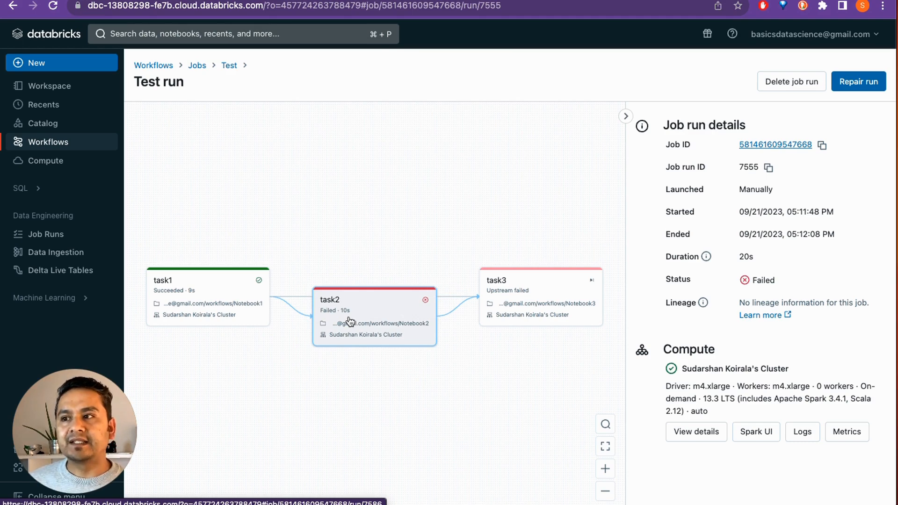
pyautogui.click(412, 305)
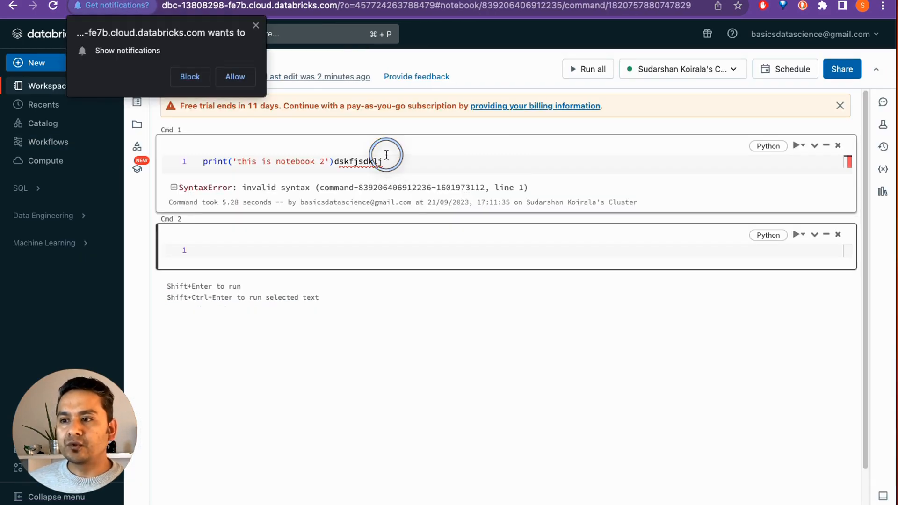
pyautogui.click(256, 24)
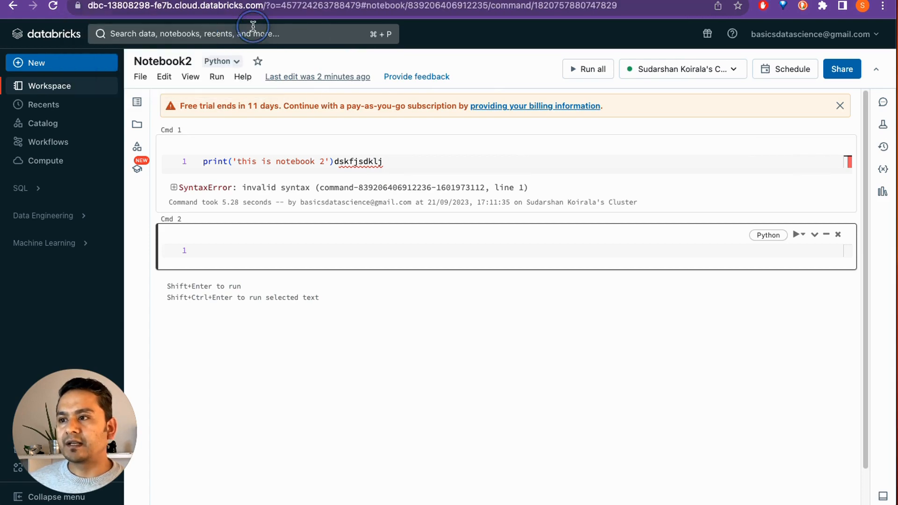
pyautogui.click(389, 162)
pyautogui.press('BackSpace')
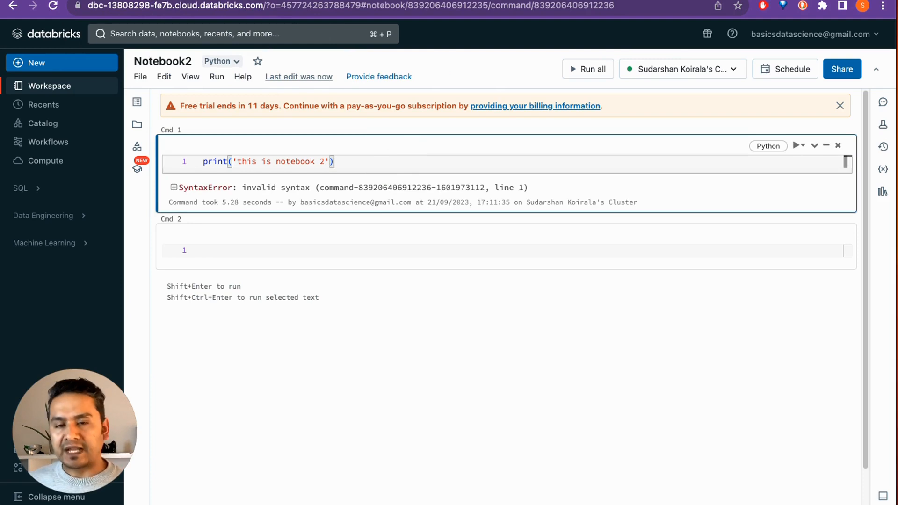
pyautogui.hotkey('shift', 'Return')
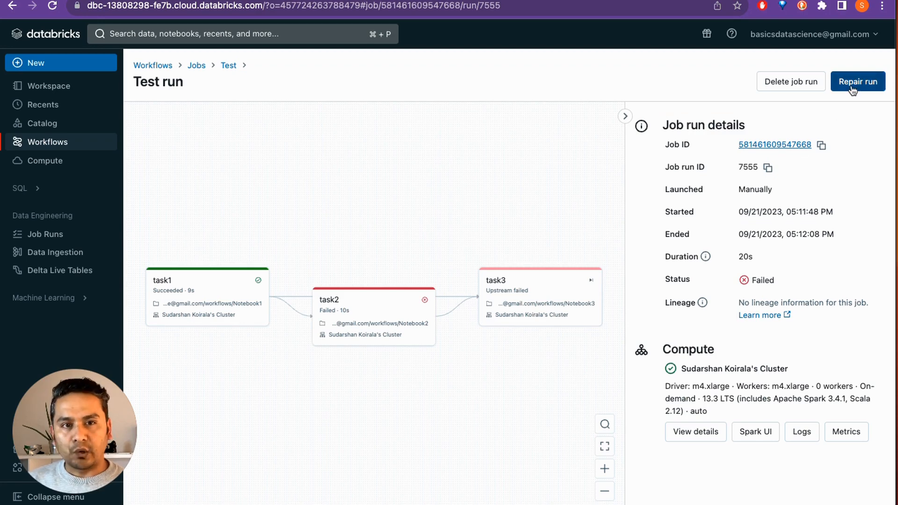
# - Repair the failed Test run so task2 and task3 are rerun, and return to the job's run history
pyautogui.click(852, 89)
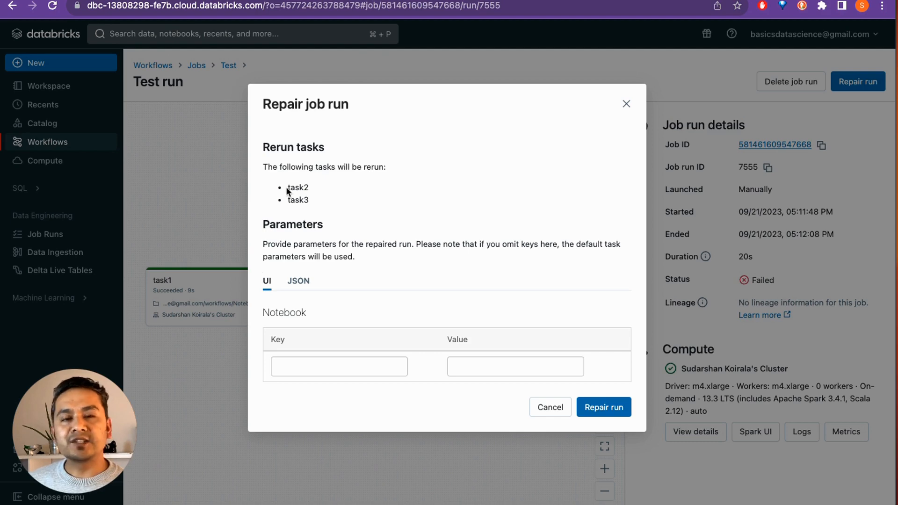
pyautogui.click(604, 407)
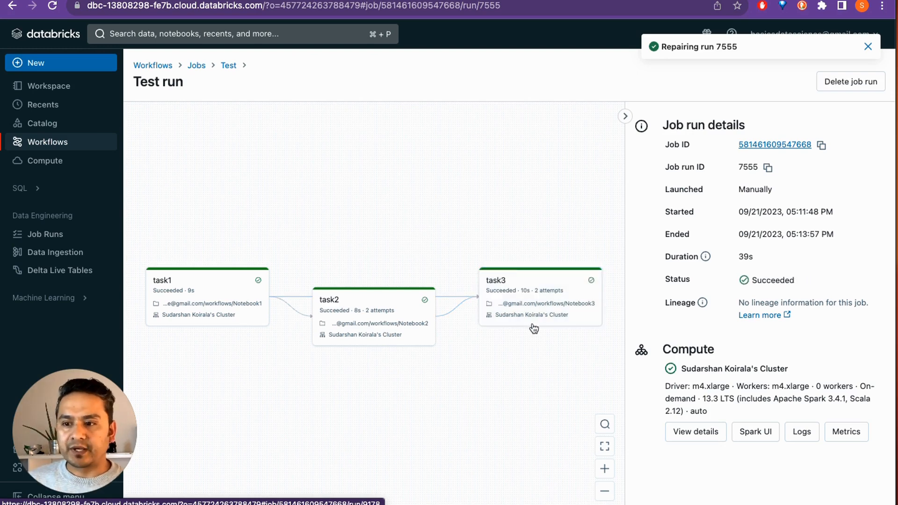
pyautogui.click(768, 145)
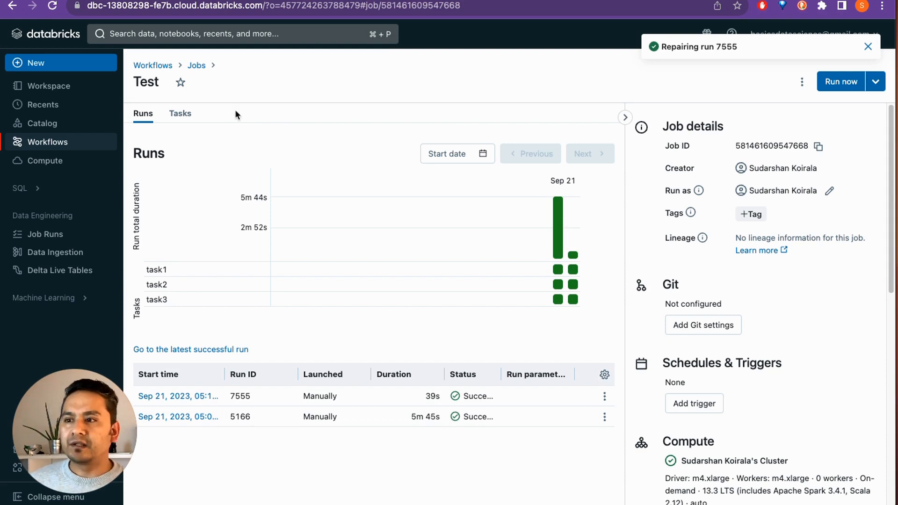
# - Review task2's settings in the Test job's task graph and return to the Workflows overview
pyautogui.click(180, 114)
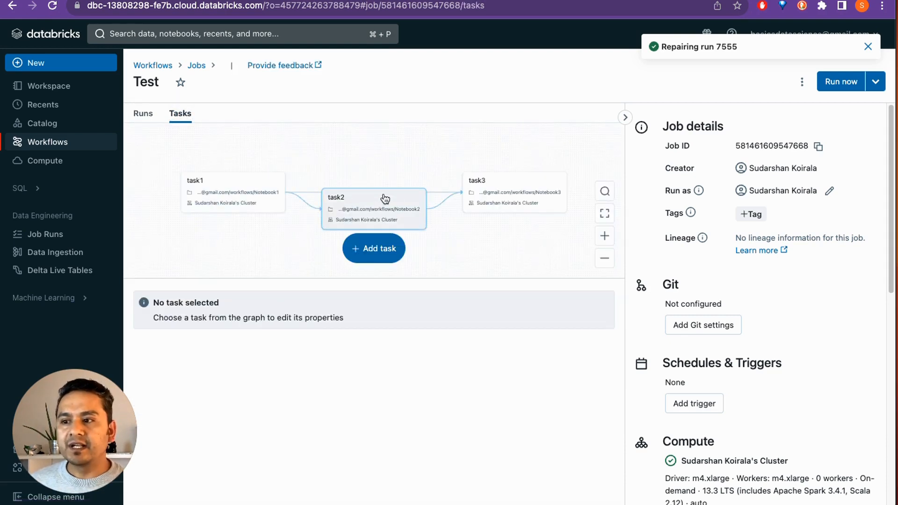
pyautogui.click(378, 218)
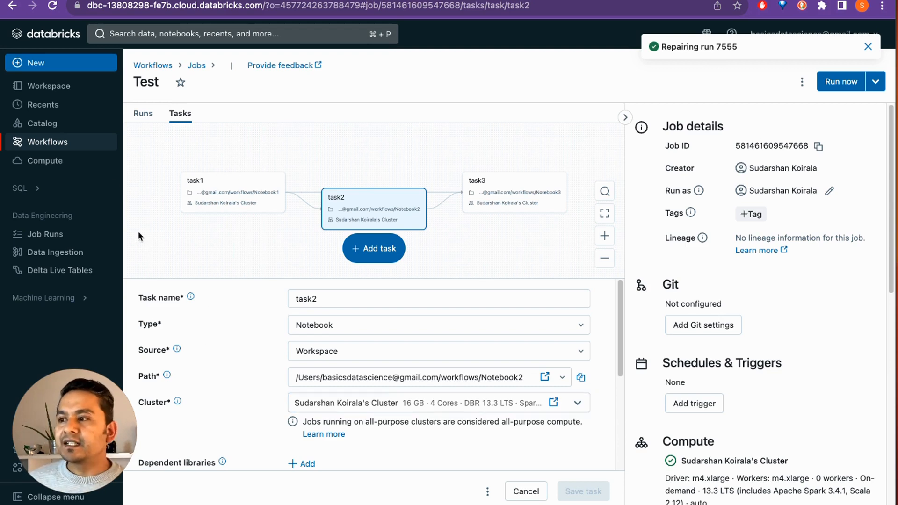
pyautogui.click(162, 68)
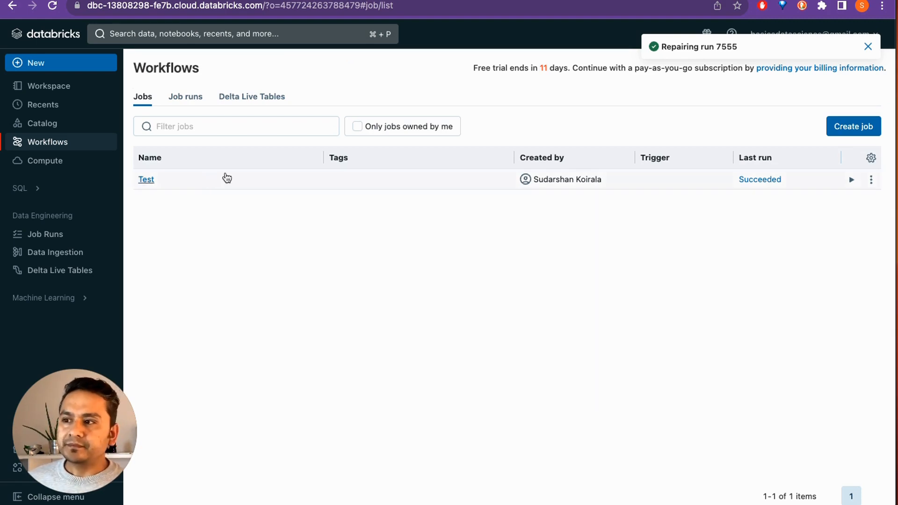
# - Start a new job named git-workflow with a first task named git-run
pyautogui.click(851, 135)
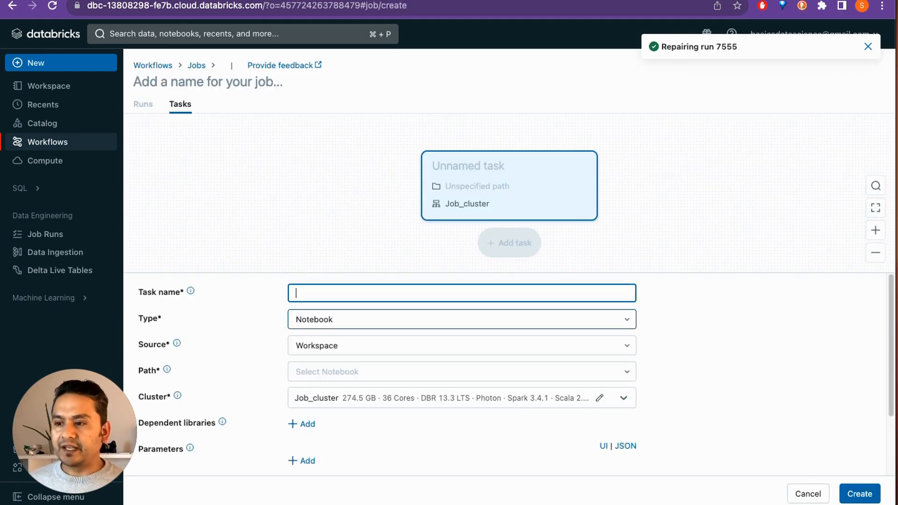
pyautogui.write('git-run')
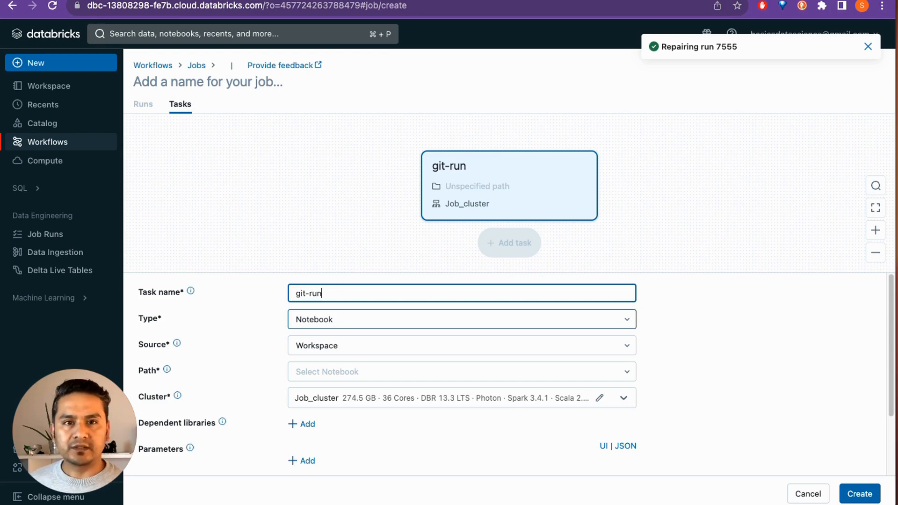
pyautogui.click(236, 82)
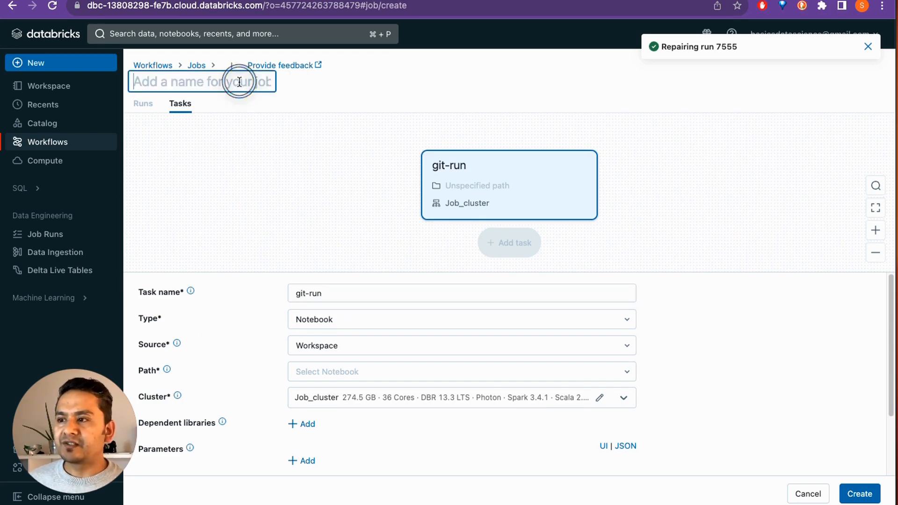
pyautogui.write('git')
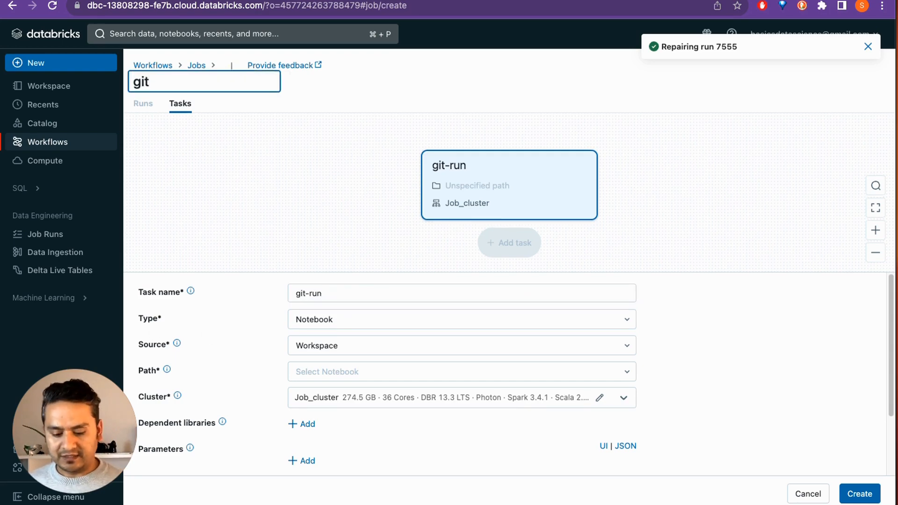
pyautogui.write('-workflow')
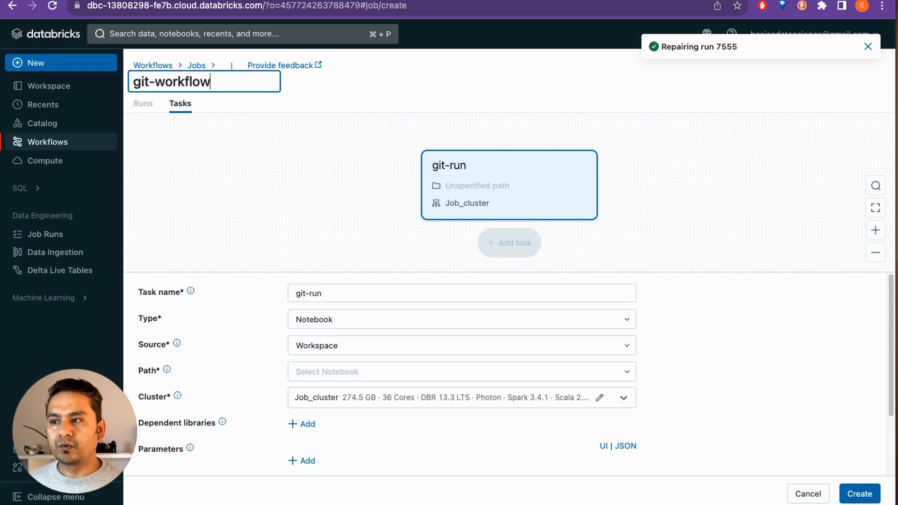
pyautogui.click(404, 87)
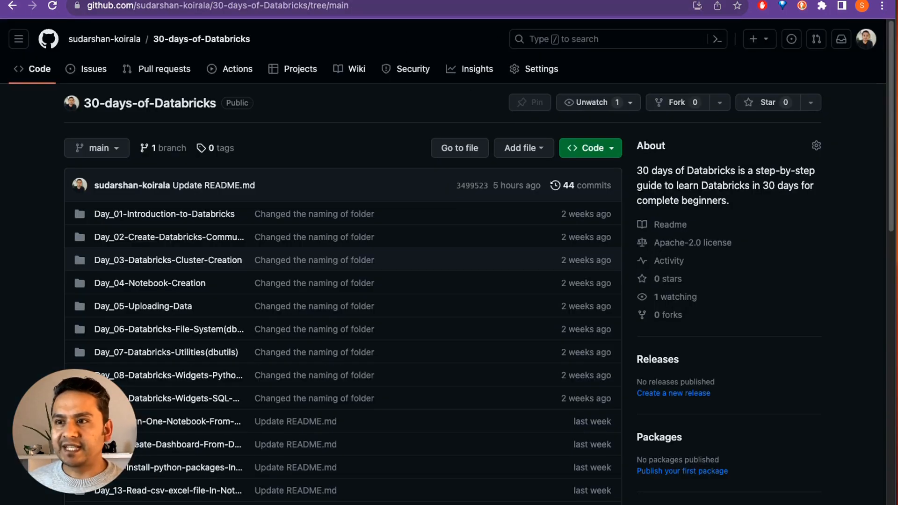
# - On GitHub, open data-transformation.py in the Day_17-Basic-Data-Transformation-In-Databricks folder and examine its Databricks notebook source header
pyautogui.scroll(-6, 244, 248)
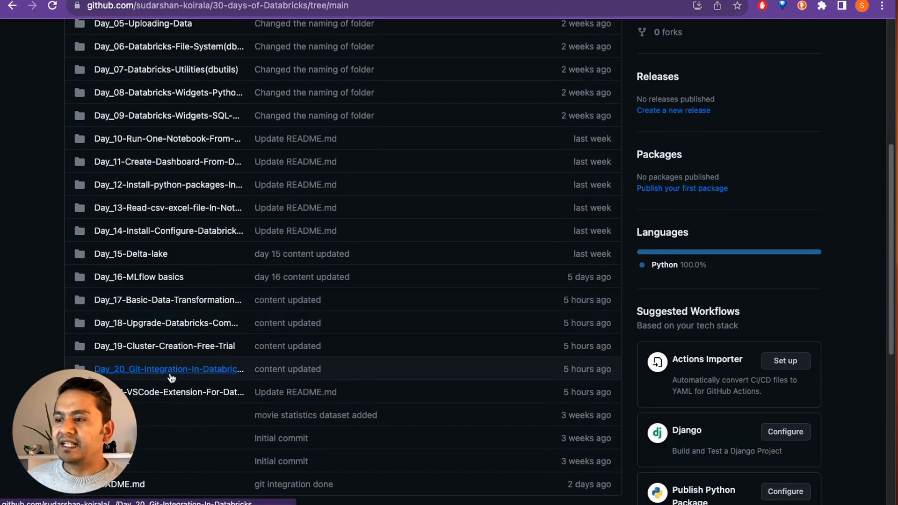
pyautogui.click(162, 302)
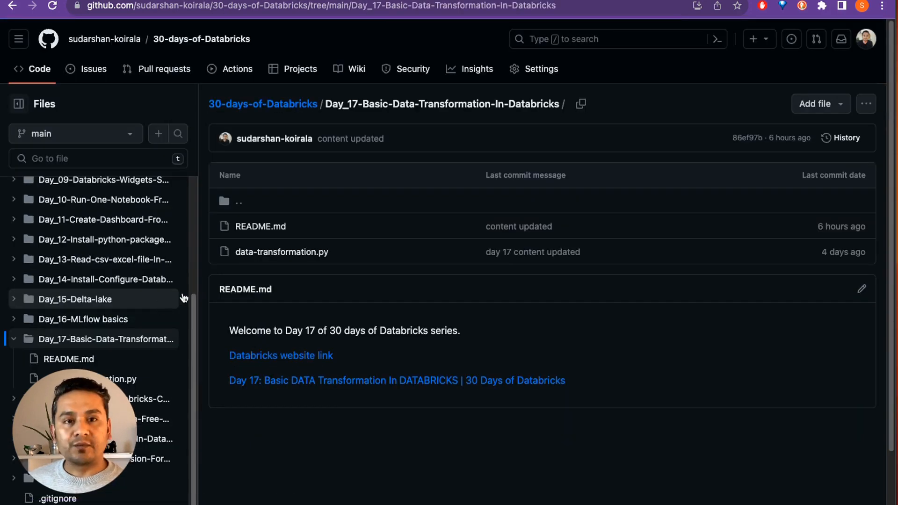
pyautogui.moveTo(98, 406); pyautogui.dragTo(827, 404)
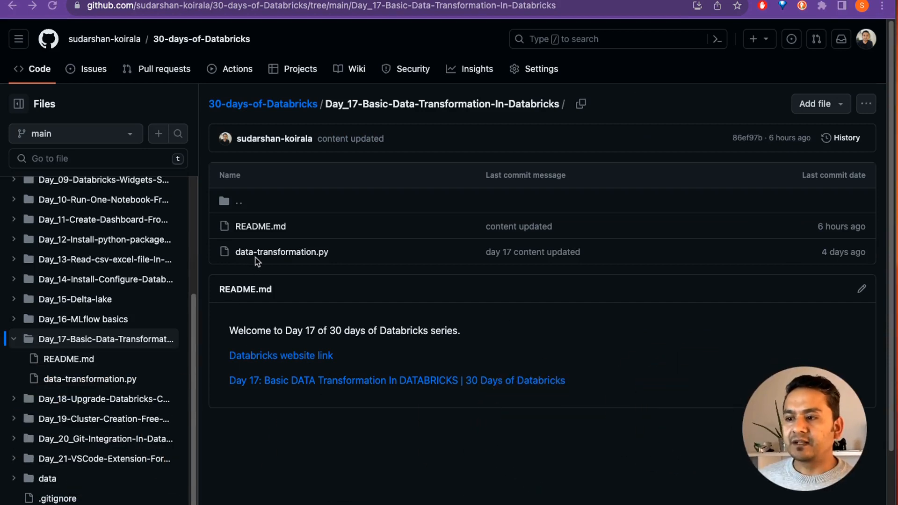
pyautogui.click(289, 253)
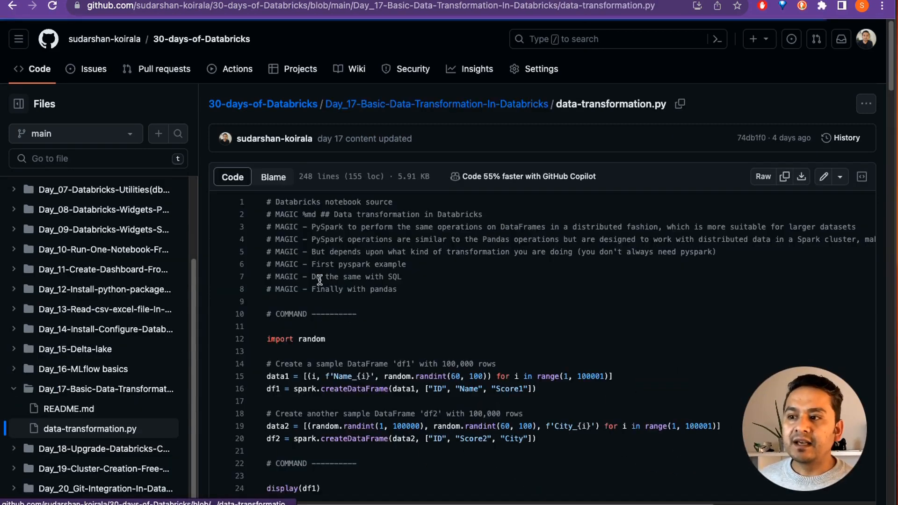
pyautogui.moveTo(393, 203); pyautogui.dragTo(275, 203)
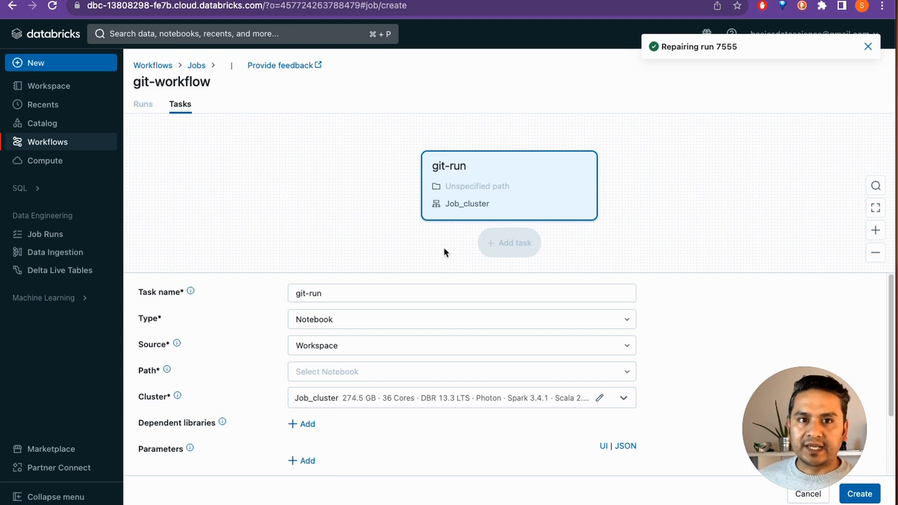
# - Back in the git-workflow job, set the git-run task's source to Git provider and open its Git information
pyautogui.click(329, 355)
pyautogui.click(321, 393)
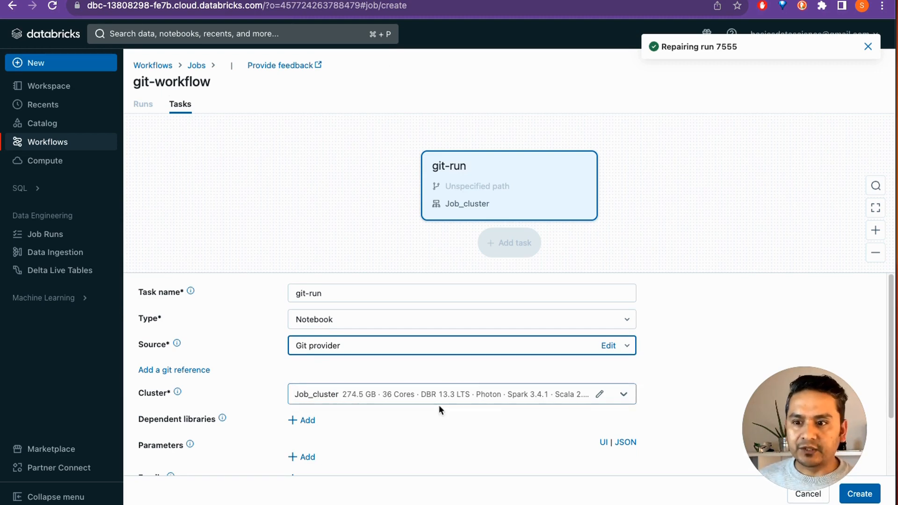
pyautogui.click(608, 346)
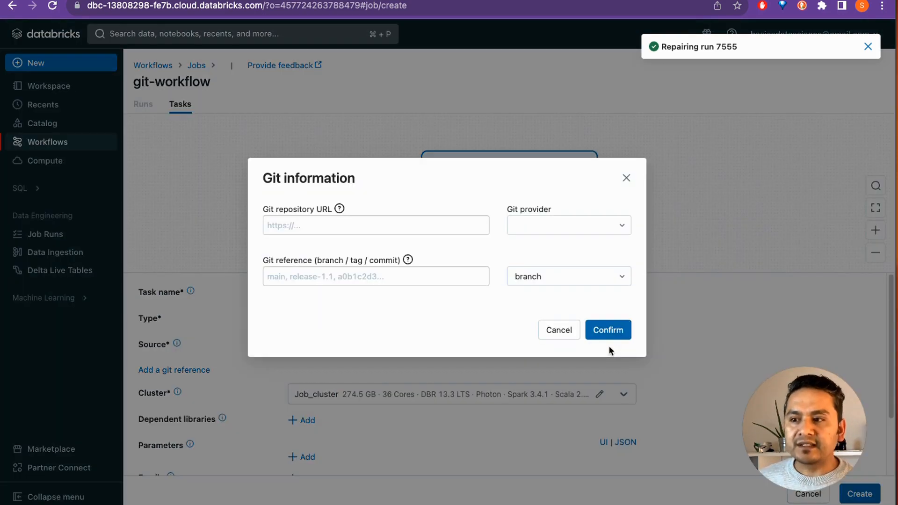
# - Copy the HTTPS clone URL of the 30-days-of-Databricks repository from GitHub and paste it as the task's Git repository URL
pyautogui.click(302, 225)
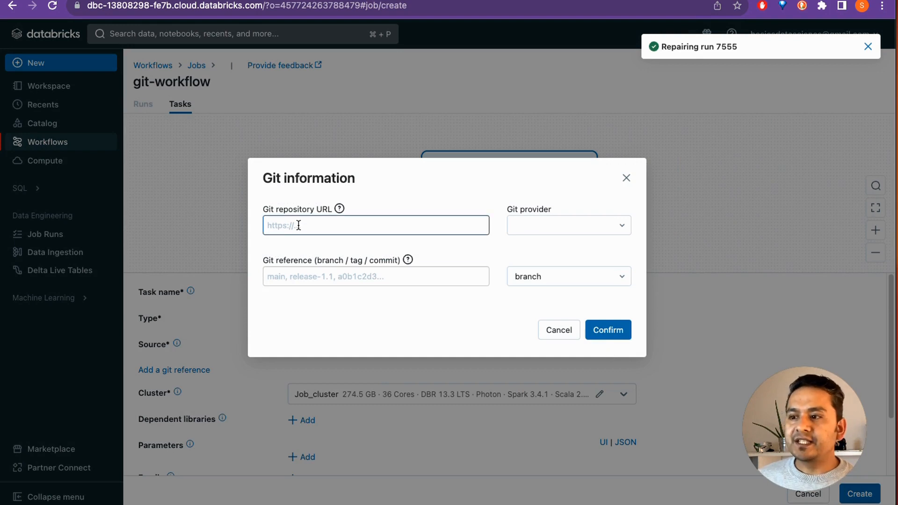
pyautogui.click(300, 225)
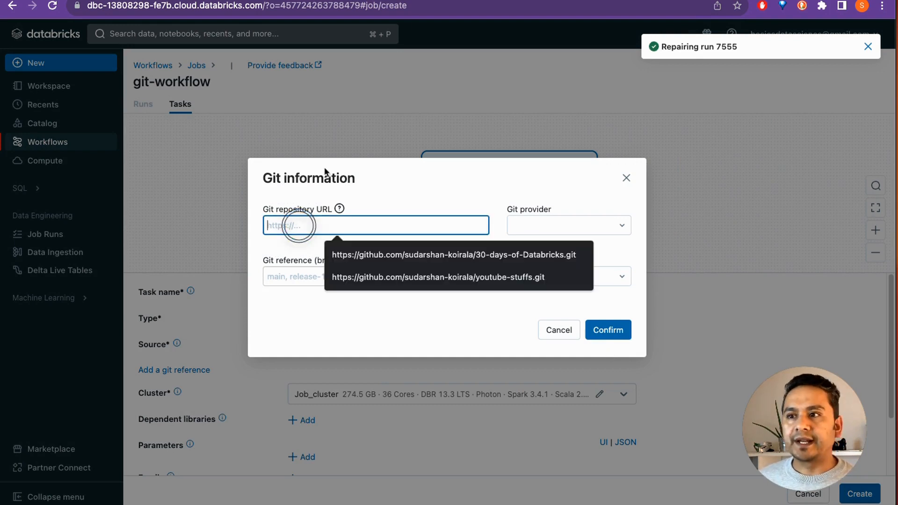
pyautogui.click(402, 0)
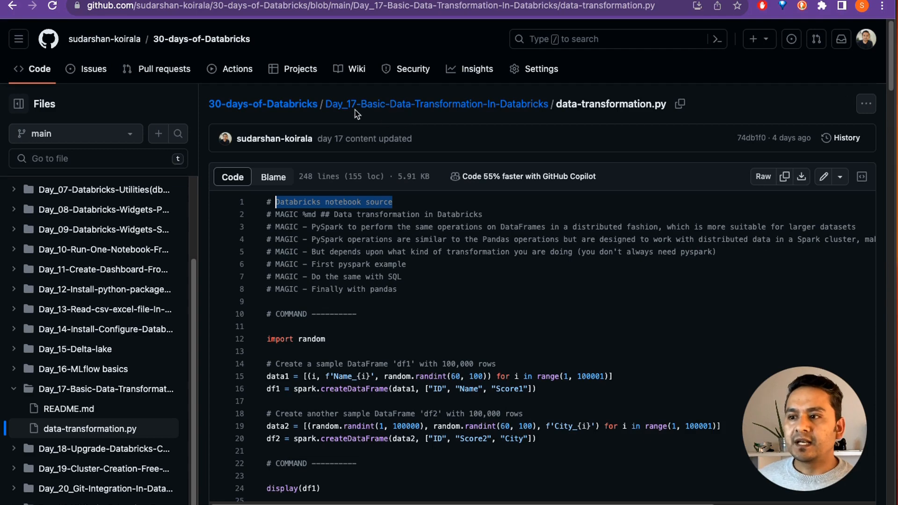
pyautogui.click(307, 107)
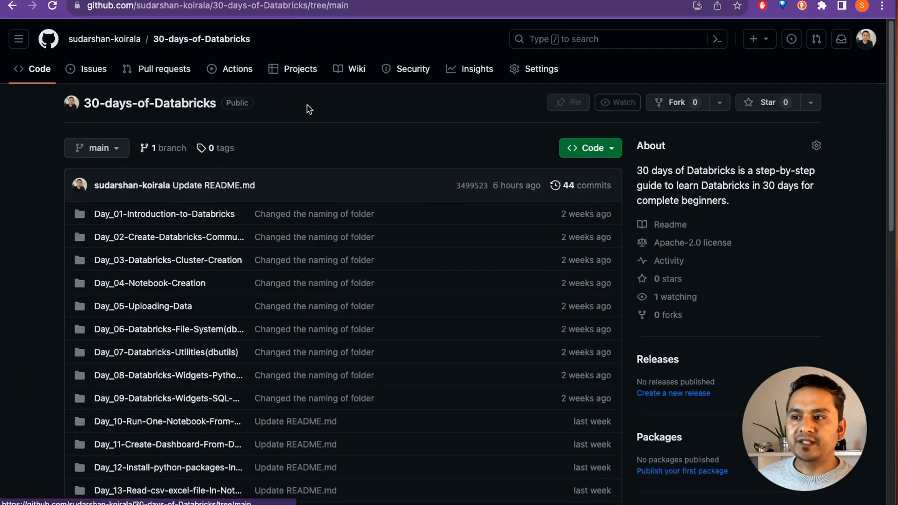
pyautogui.click(606, 149)
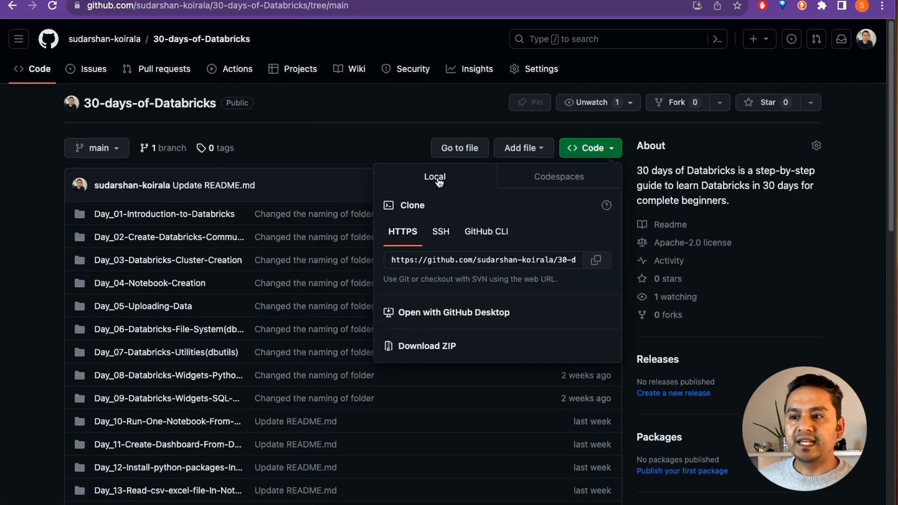
pyautogui.click(595, 260)
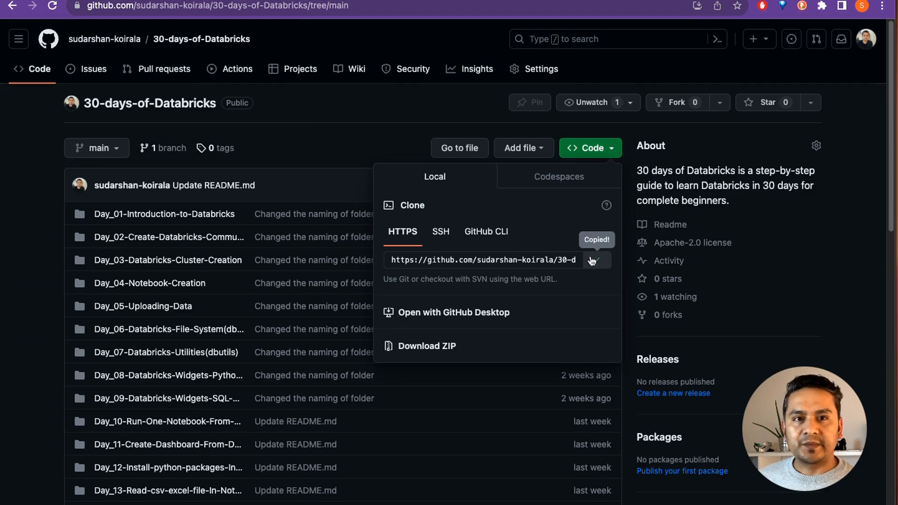
pyautogui.click(174, 0)
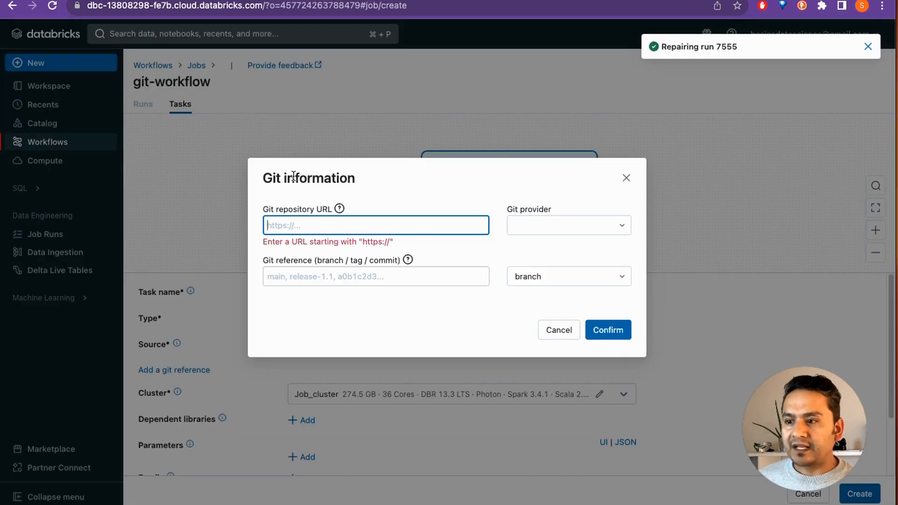
pyautogui.click(305, 227)
pyautogui.press('super+v')
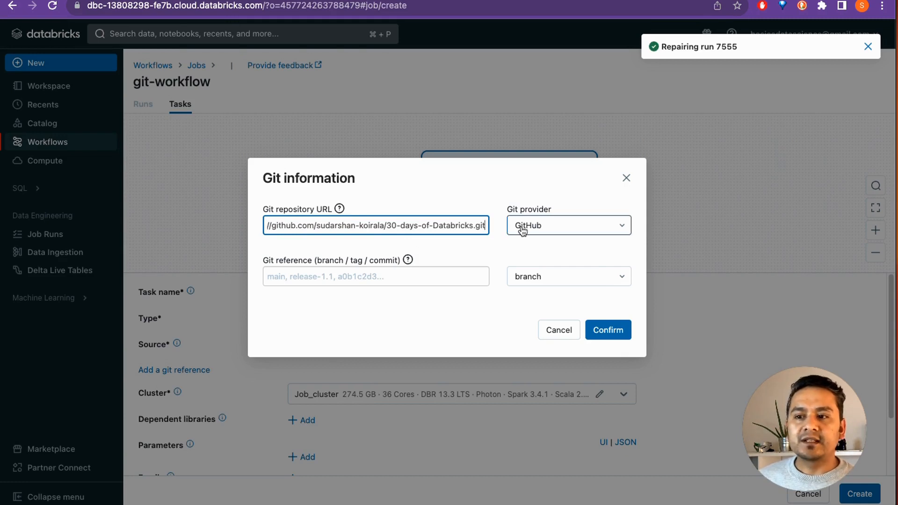
# - Enter main as the Git reference branch and check the branch list of the 30-days-of-Databricks repository on GitHub
pyautogui.click(291, 276)
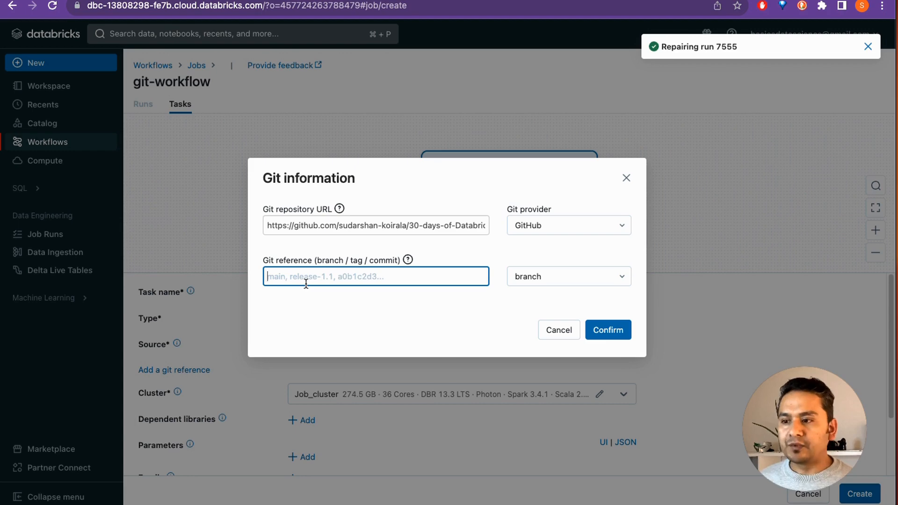
pyautogui.write('main')
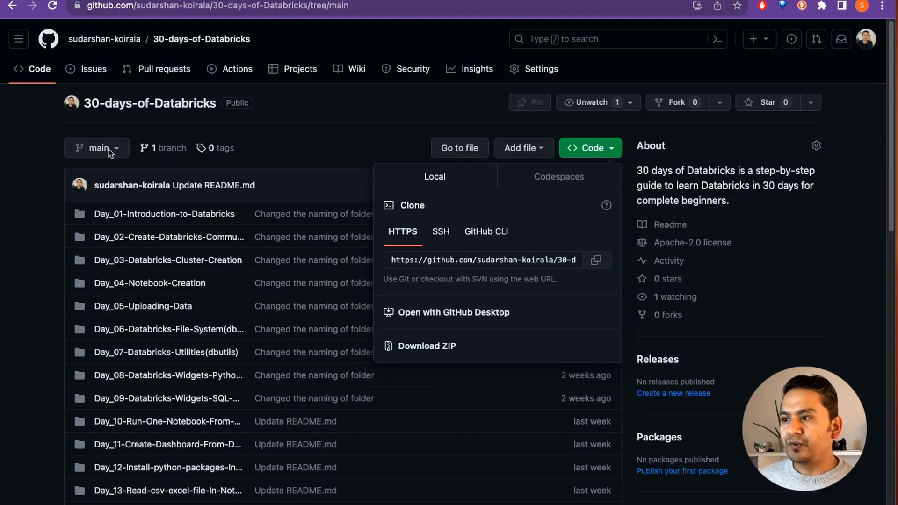
pyautogui.click(96, 148)
pyautogui.click(99, 149)
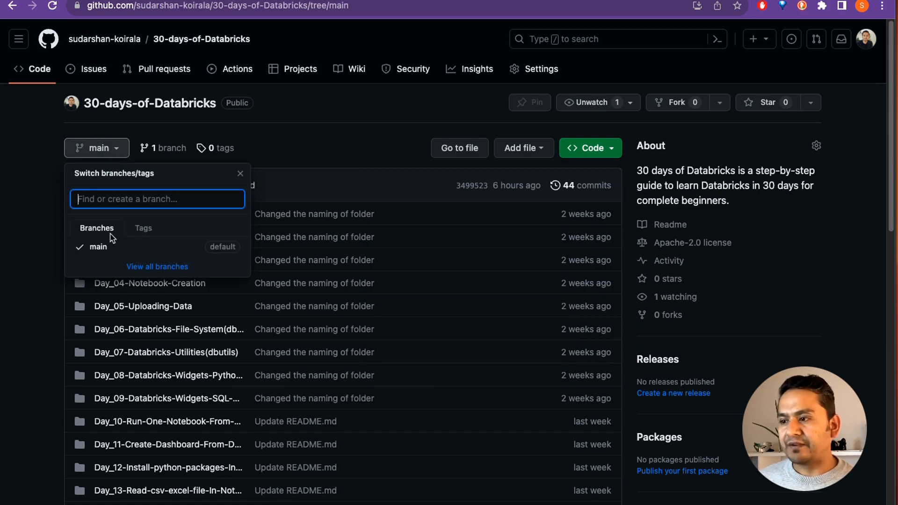
# - Close GitHub's branch list, confirm the git-run task's Git information and check the help for its Path field
pyautogui.click(351, 111)
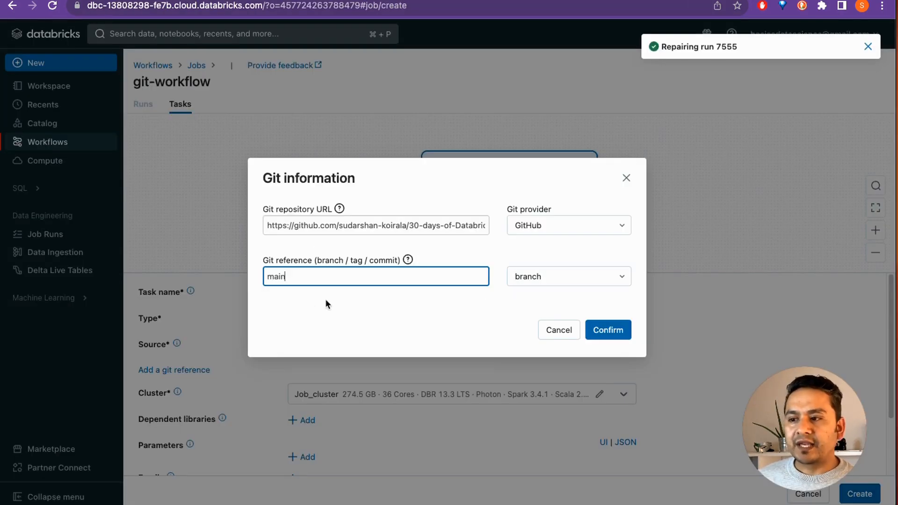
pyautogui.click(626, 335)
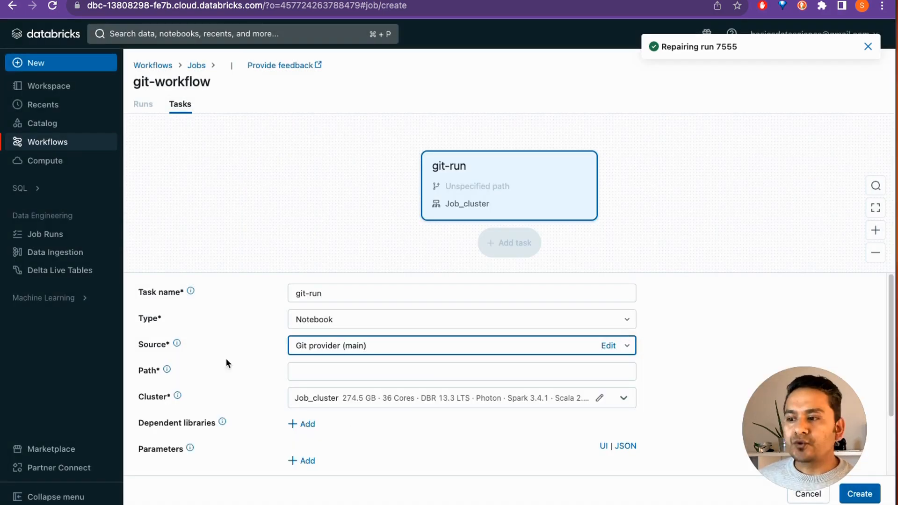
pyautogui.moveTo(166, 370)
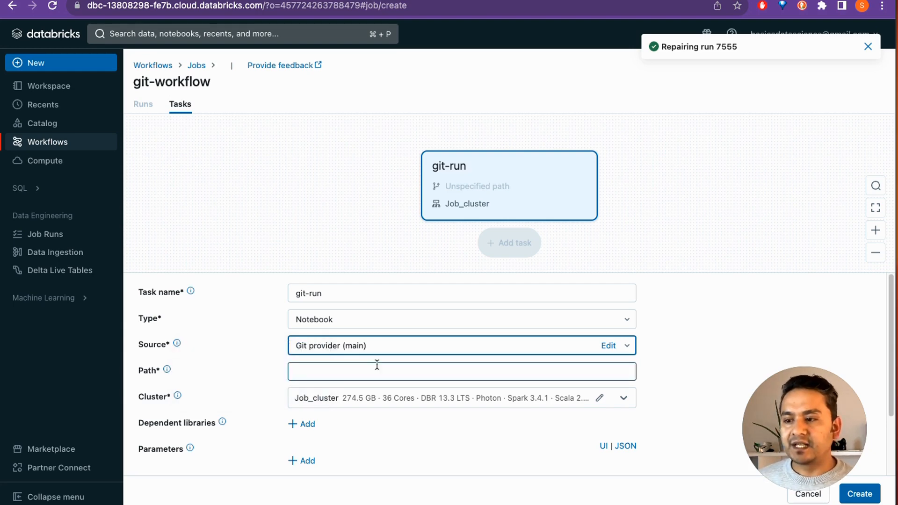
# - On GitHub, open data-transformation.py in the Day_17-Basic-Data-Transformation-In-Databricks folder and copy its file path
pyautogui.click(368, 370)
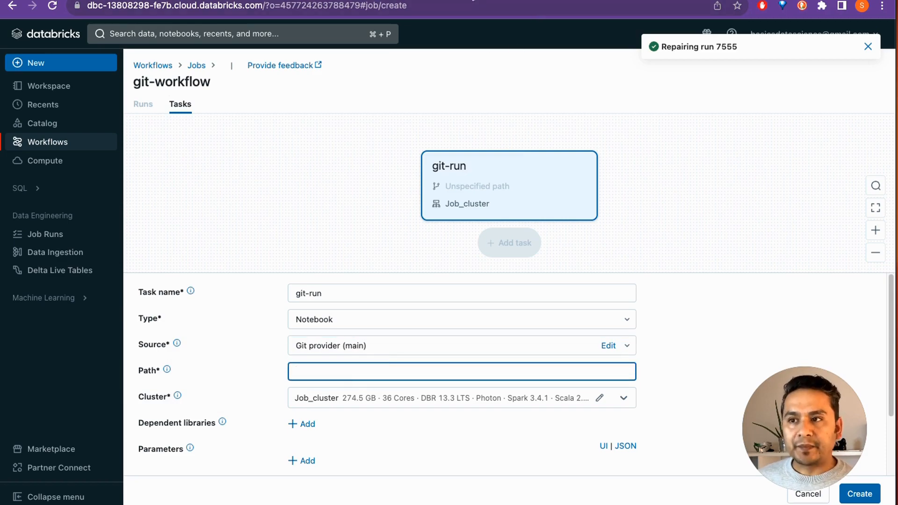
pyautogui.click(529, 1)
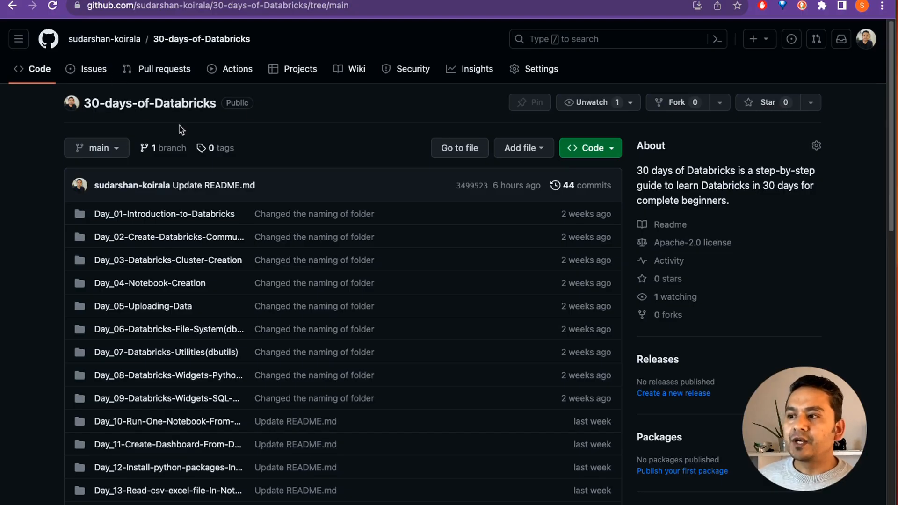
pyautogui.scroll(-9, 159, 224)
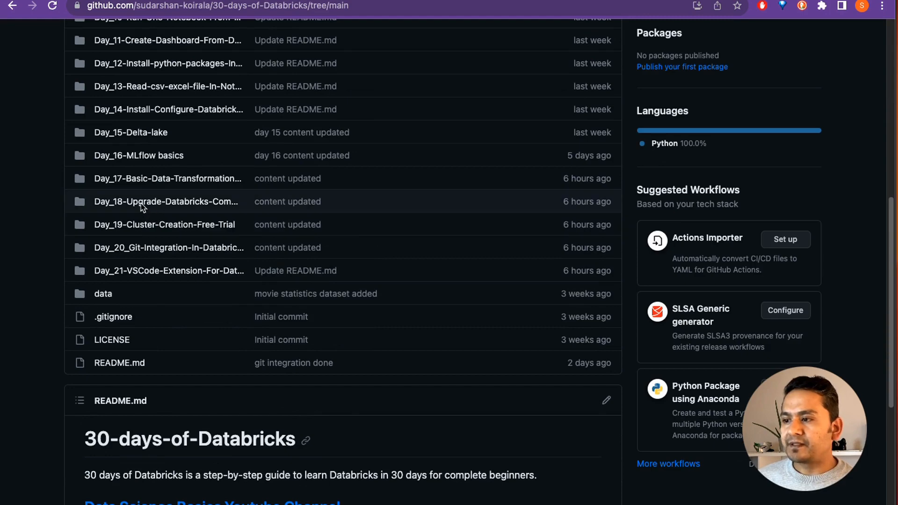
pyautogui.click(136, 178)
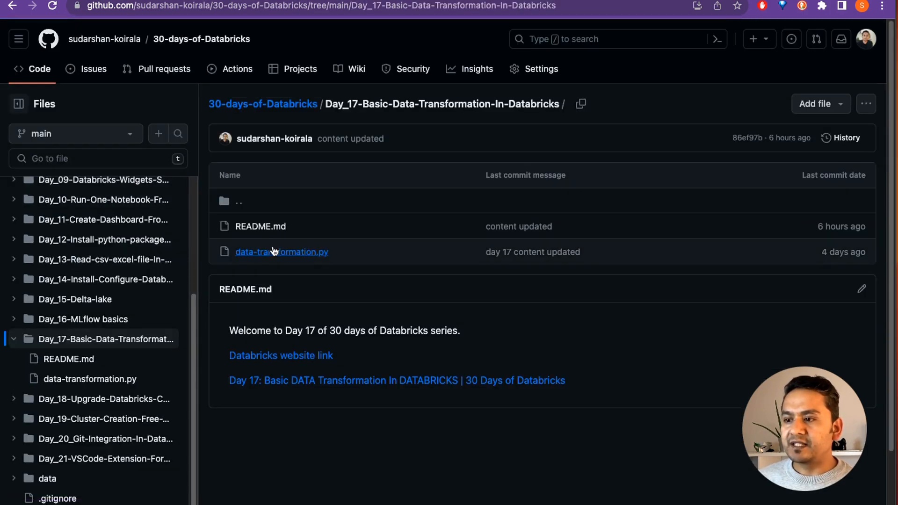
pyautogui.click(271, 253)
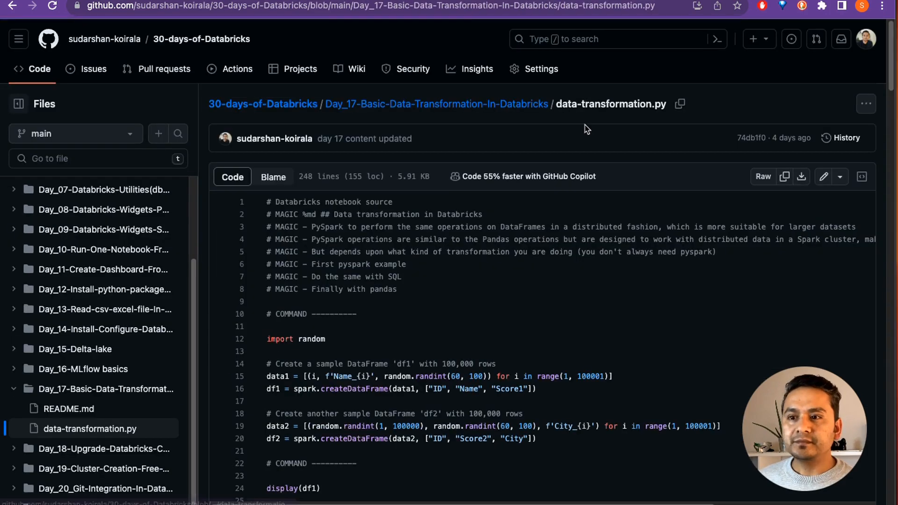
pyautogui.click(680, 103)
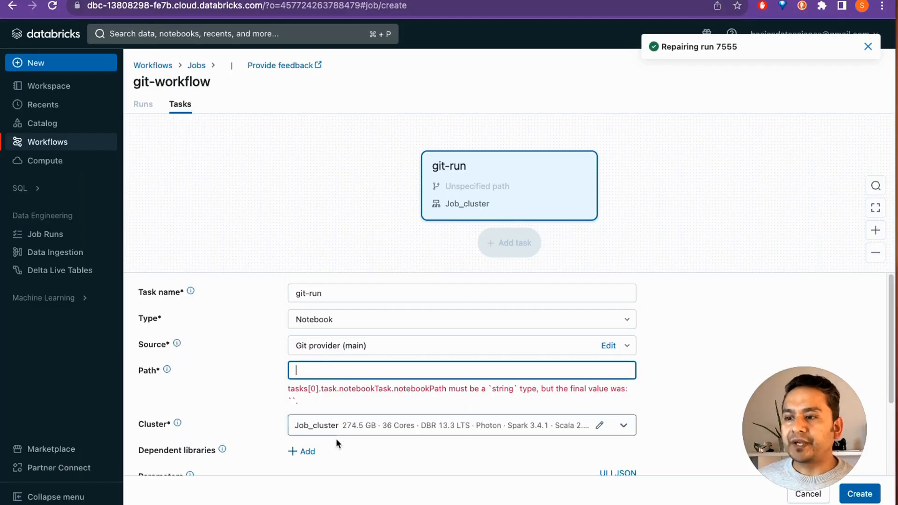
# - Set the git-run task's path to Day_17-Basic-Data-Transformation-In-Databricks/data-transformation, omitting the .py extension
pyautogui.click(328, 372)
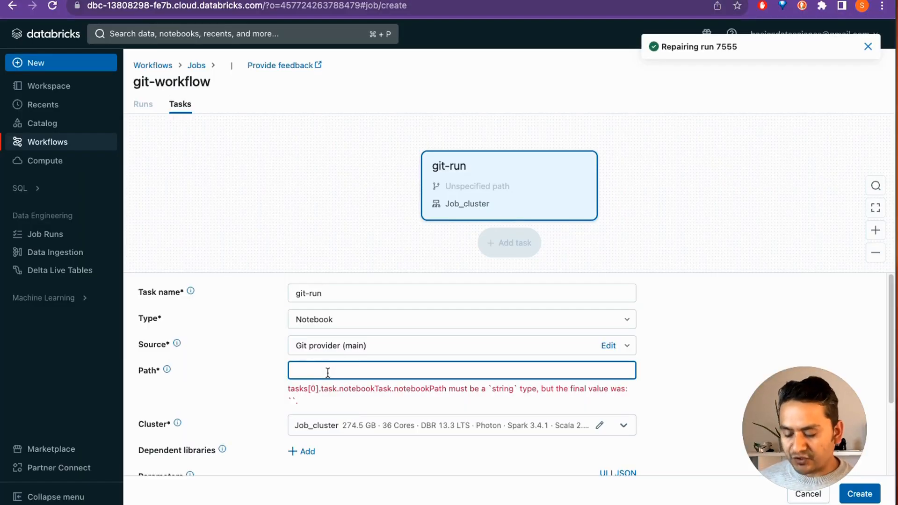
pyautogui.press('super+v')
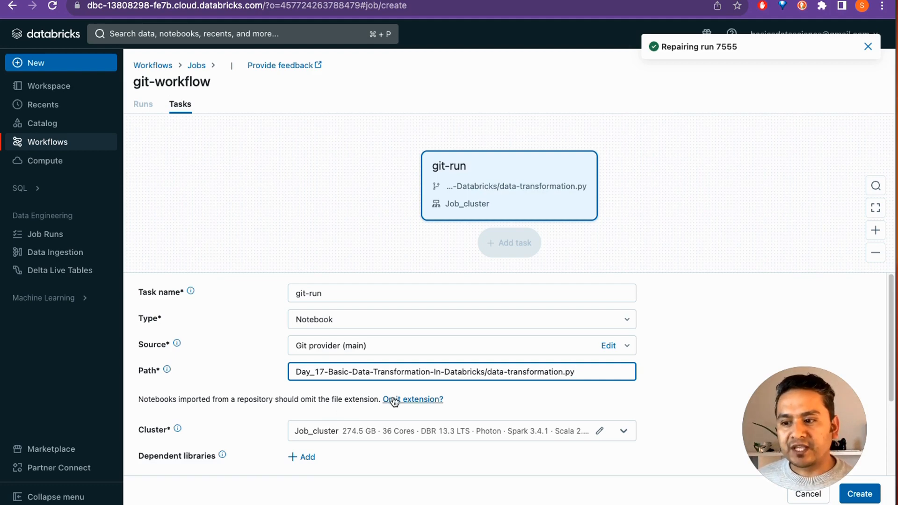
pyautogui.click(584, 370)
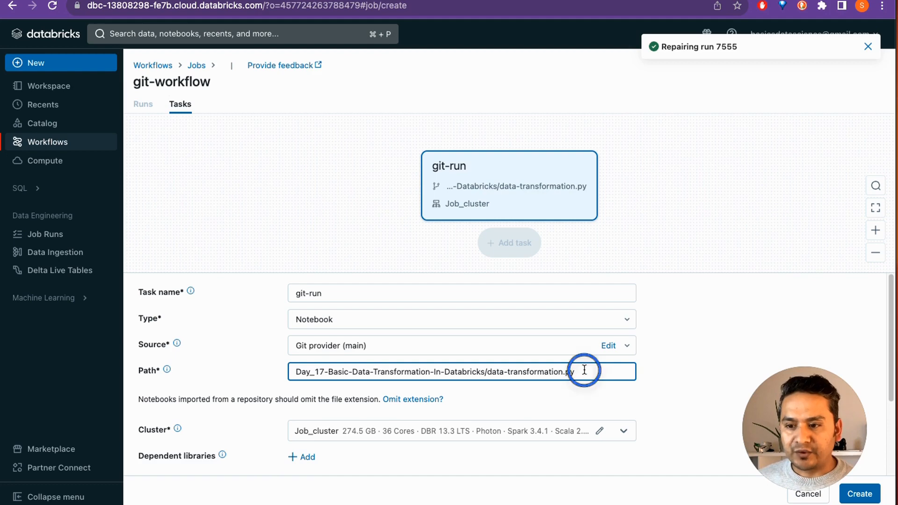
pyautogui.press('BackSpace')
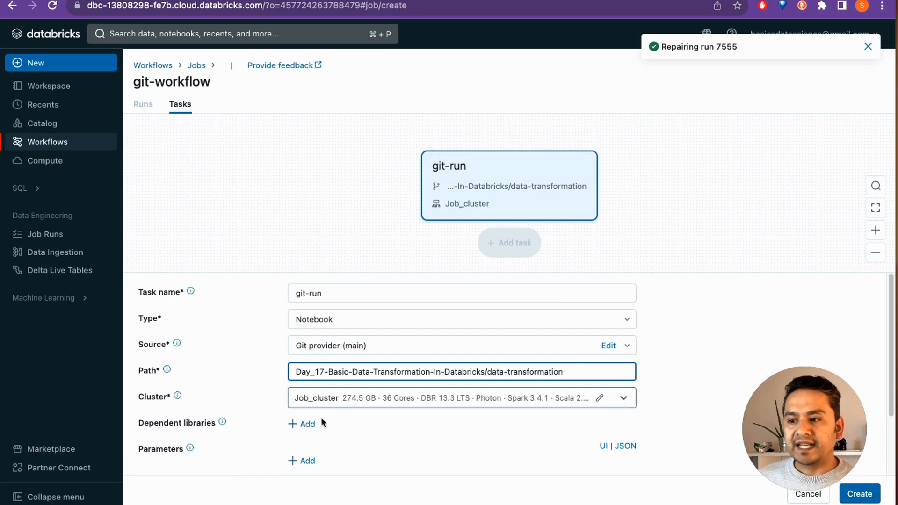
# - Assign the existing 16 GB, 4-core all-purpose cluster to the git-run task and create the git-workflow job
pyautogui.click(324, 397)
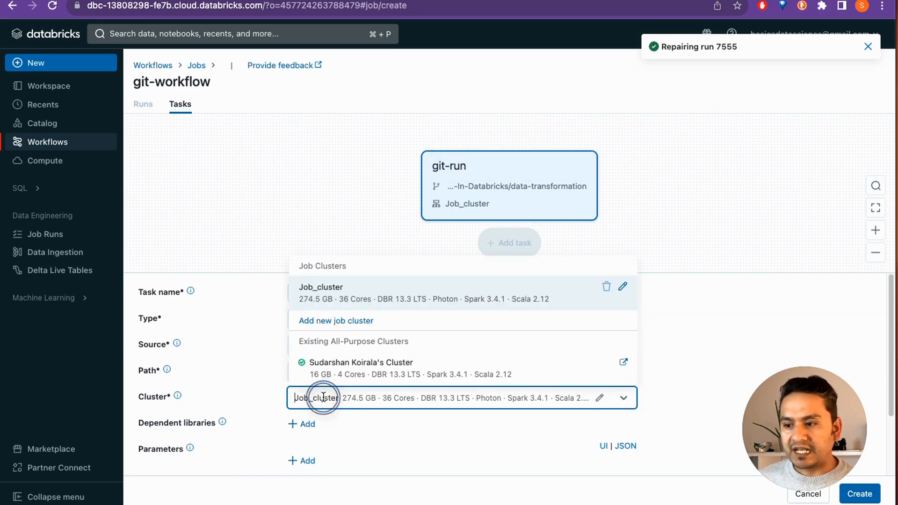
pyautogui.click(338, 363)
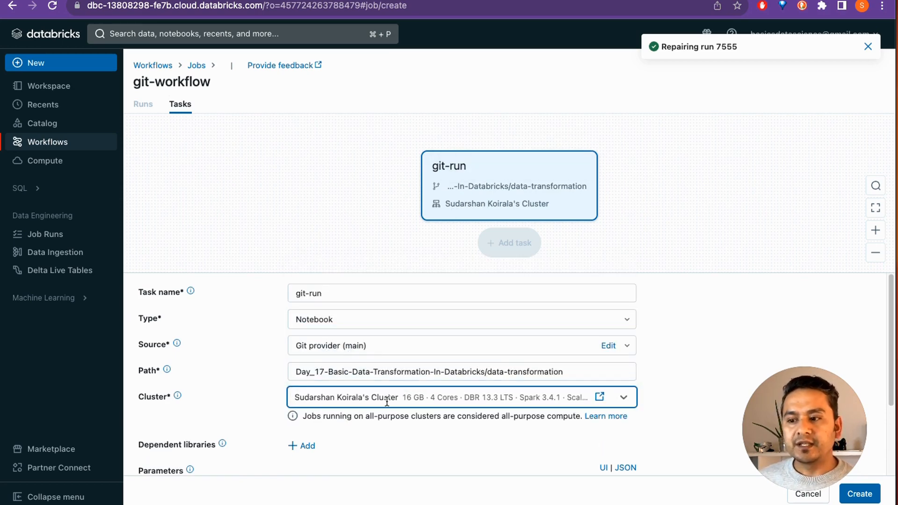
pyautogui.scroll(-5, 363, 399)
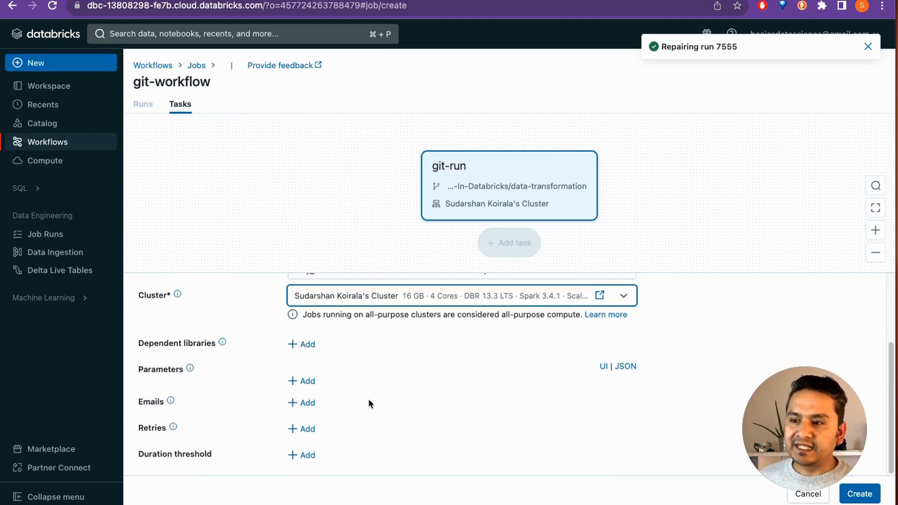
pyautogui.scroll(5, 368, 399)
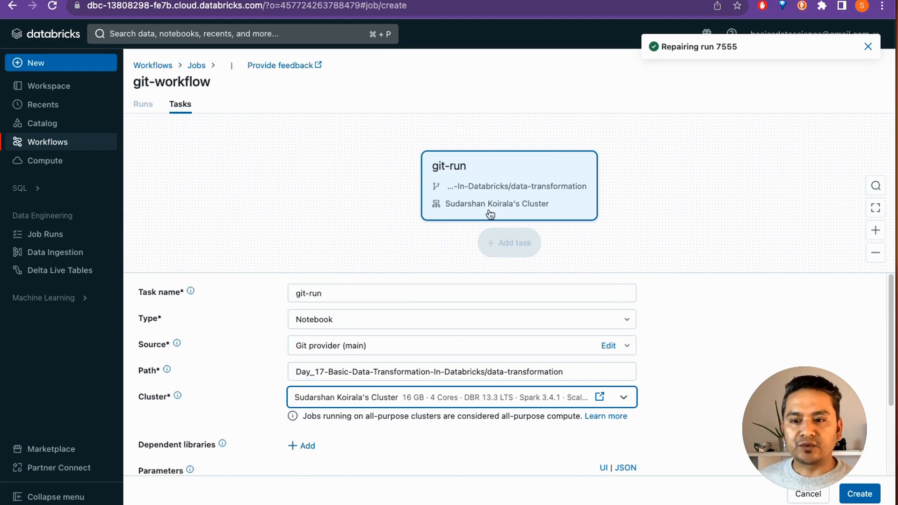
pyautogui.click(866, 499)
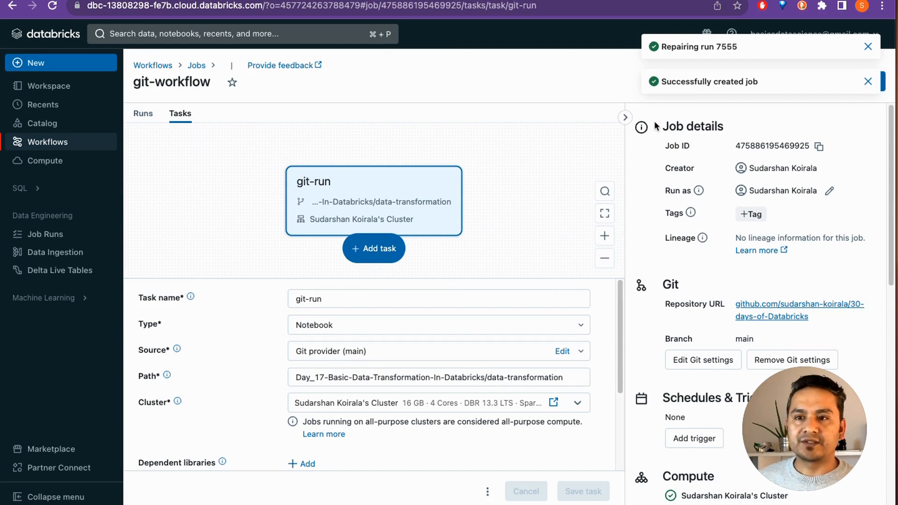
# - Dismiss the notifications, run the git-workflow job and open the triggered run
pyautogui.click(867, 48)
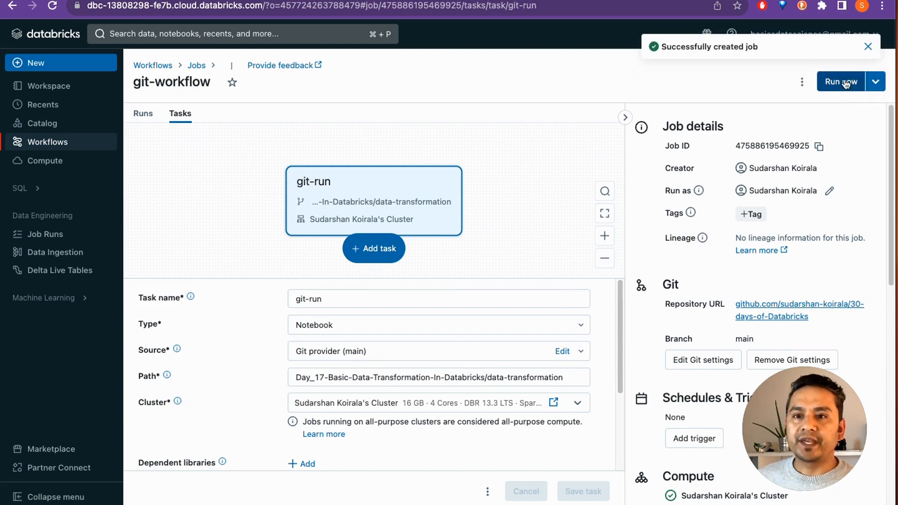
pyautogui.click(868, 48)
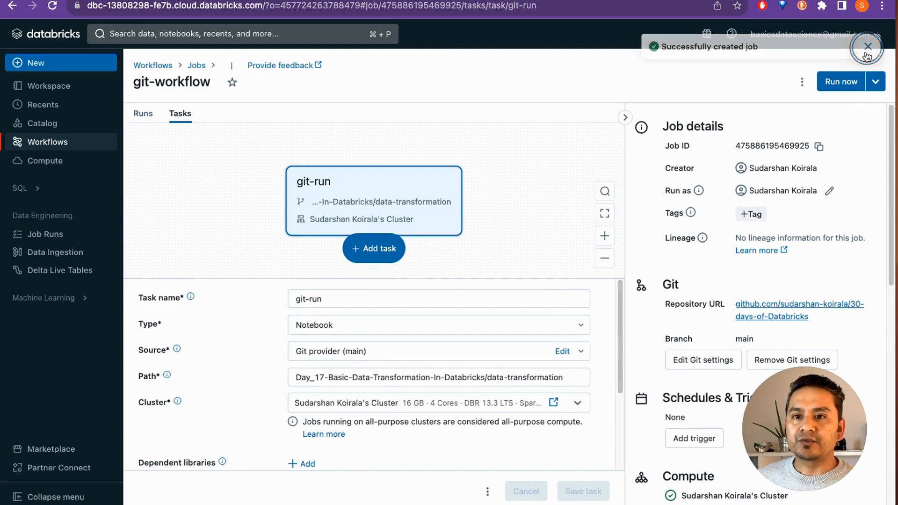
pyautogui.click(835, 83)
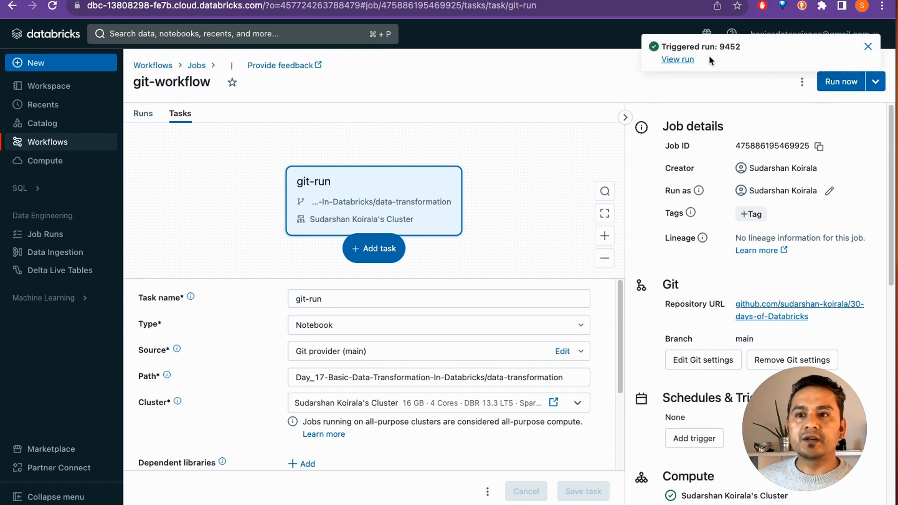
pyautogui.click(679, 60)
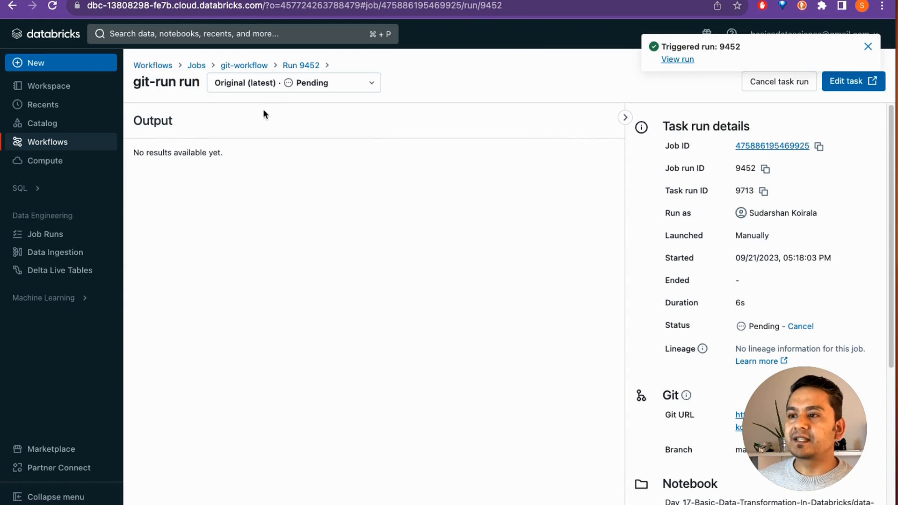
# - Check the git-run run's status and examine the notebook output from its first cells
pyautogui.click(307, 91)
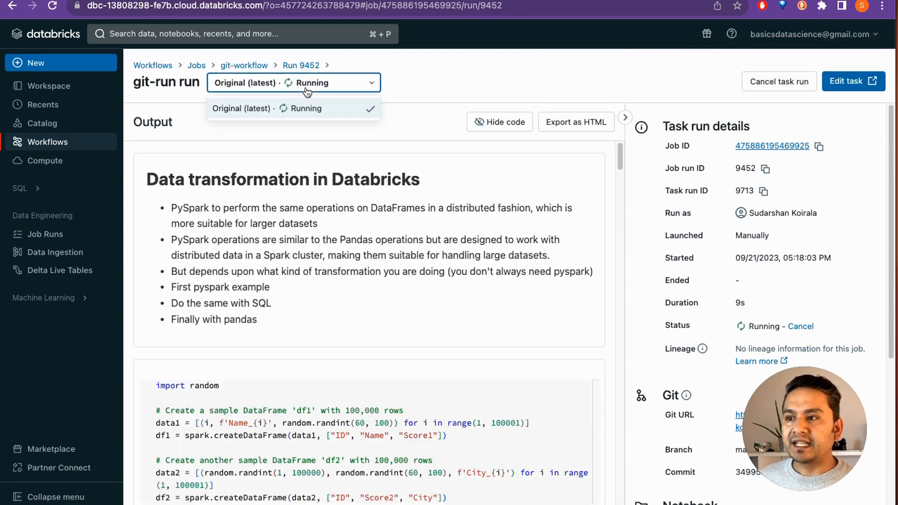
pyautogui.click(290, 116)
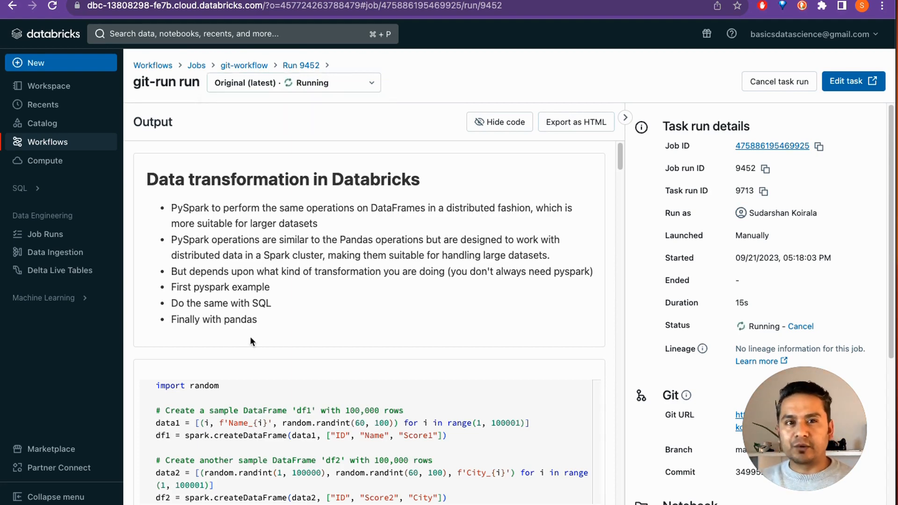
pyautogui.scroll(-5, 219, 316)
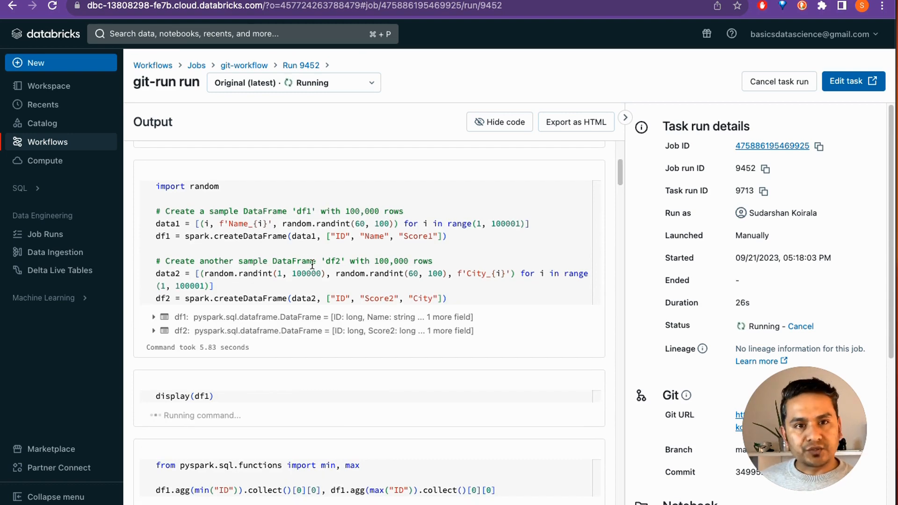
pyautogui.scroll(-2, 299, 276)
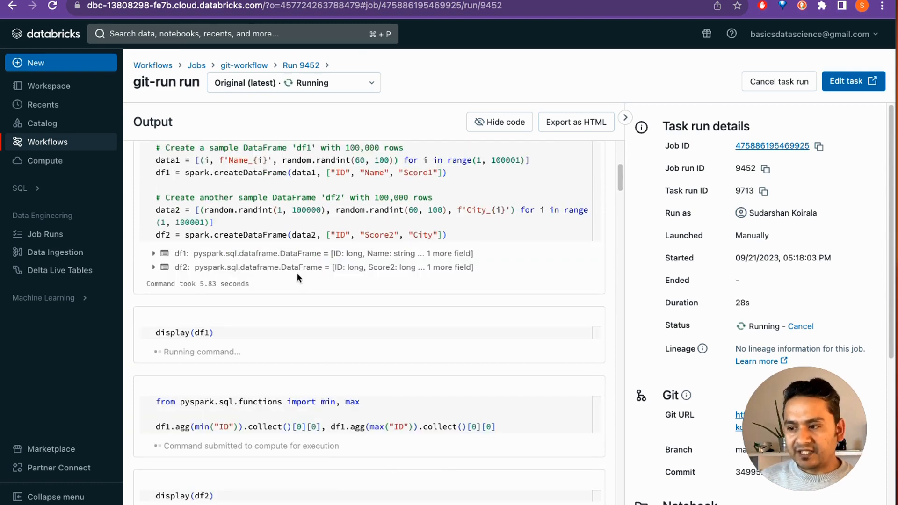
pyautogui.scroll(6, 301, 352)
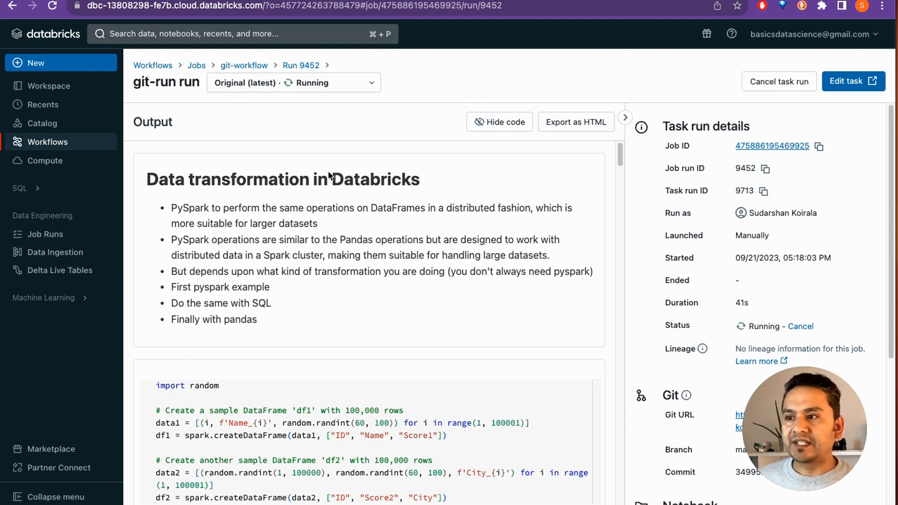
# - Reopen the current run from the git-workflow runs list and examine its output through the calculated field and Inner Join sections
pyautogui.click(250, 67)
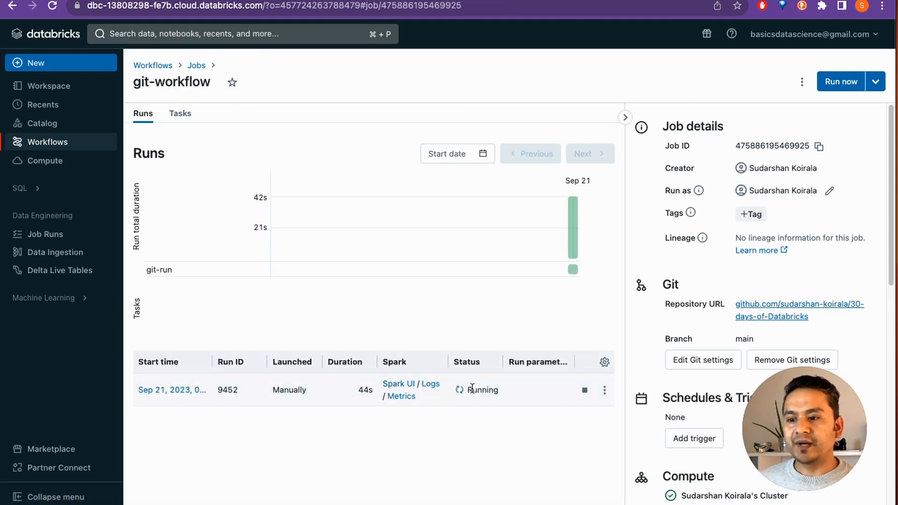
pyautogui.click(188, 391)
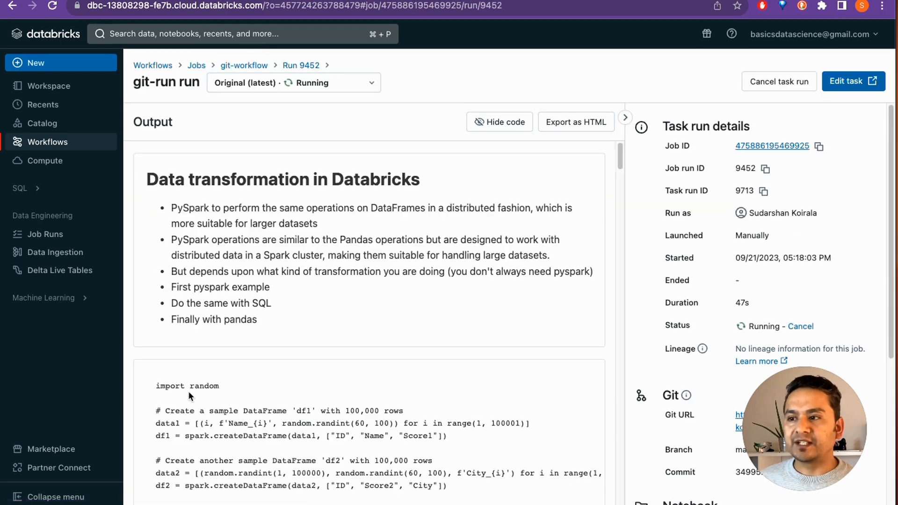
pyautogui.scroll(-15, 413, 335)
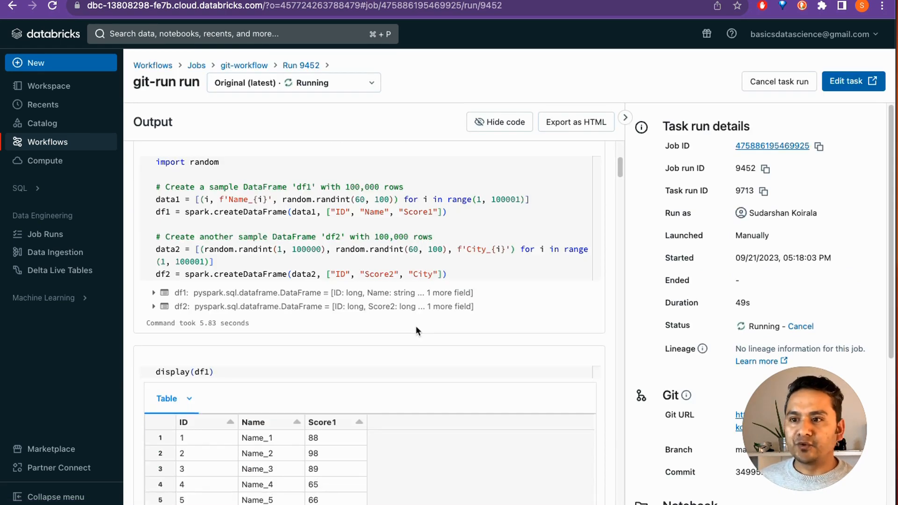
pyautogui.scroll(-5, 340, 346)
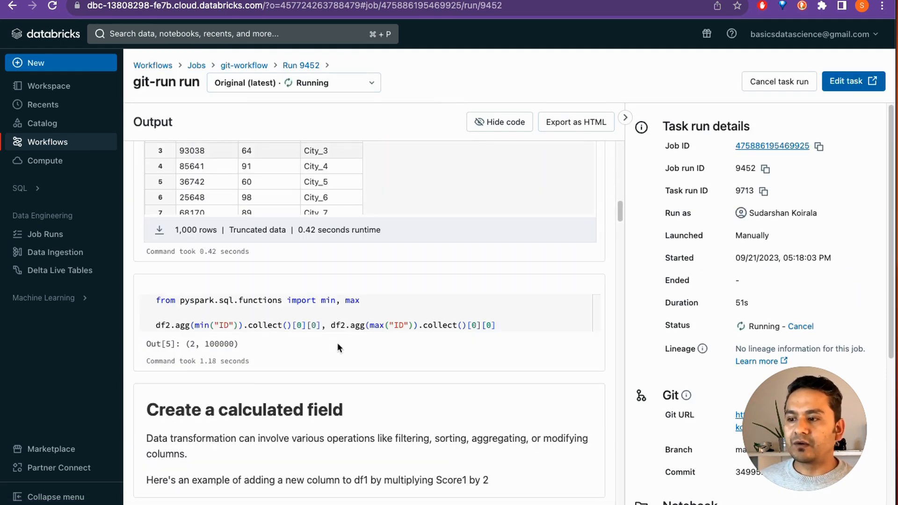
pyautogui.scroll(-10, 265, 322)
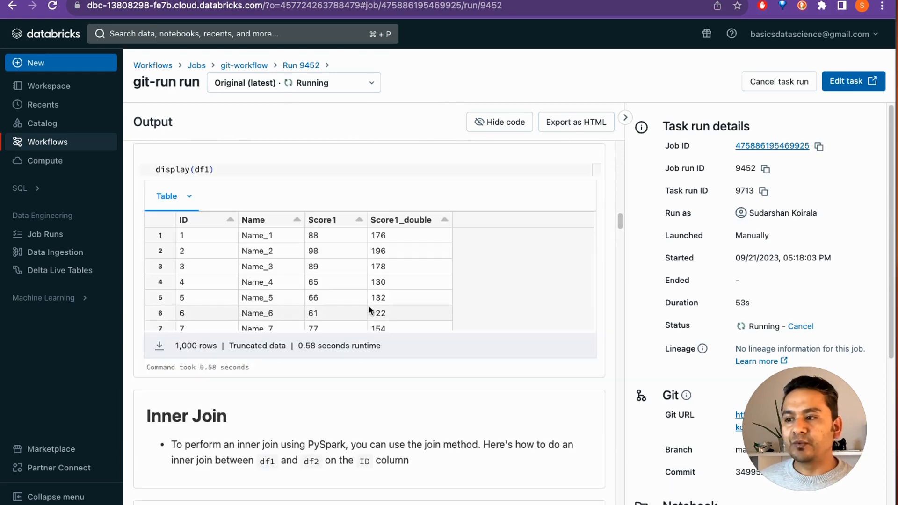
# - Return to the git-workflow job's runs list and check the run's status and duration
pyautogui.scroll(20, 381, 313)
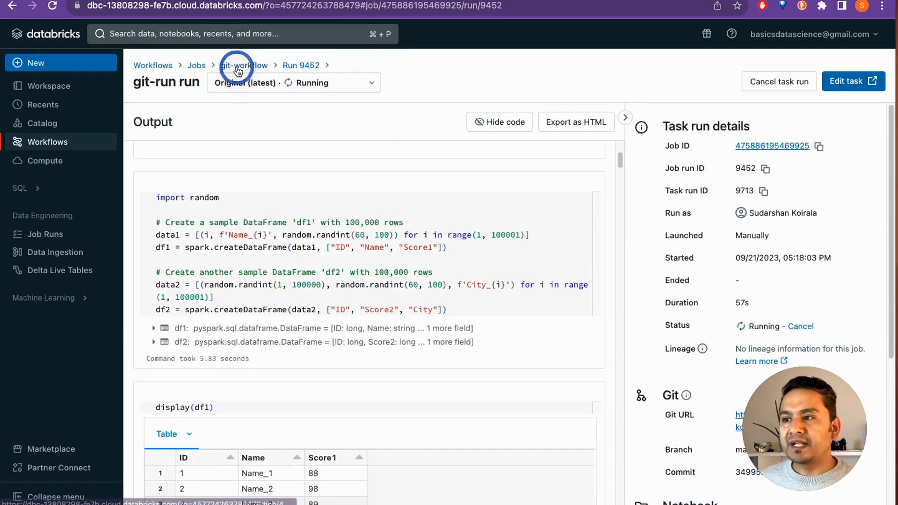
pyautogui.click(234, 65)
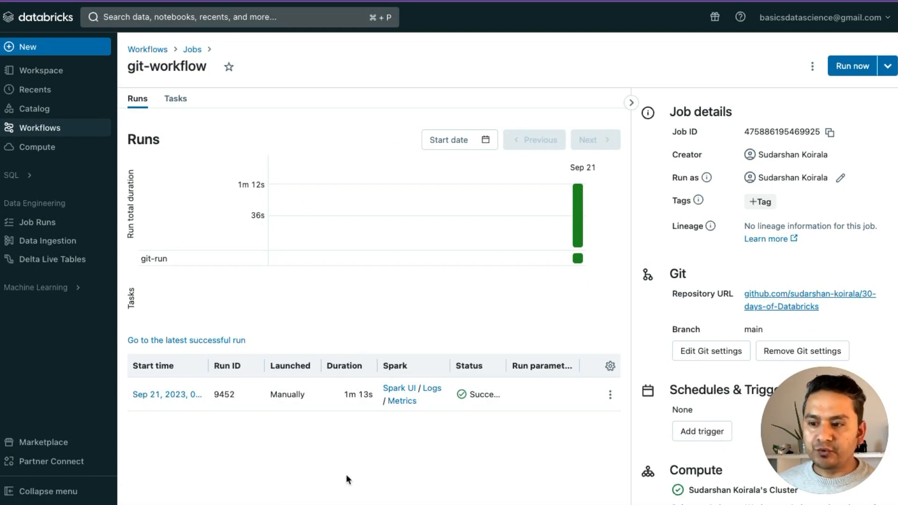
pyautogui.click(363, 453)
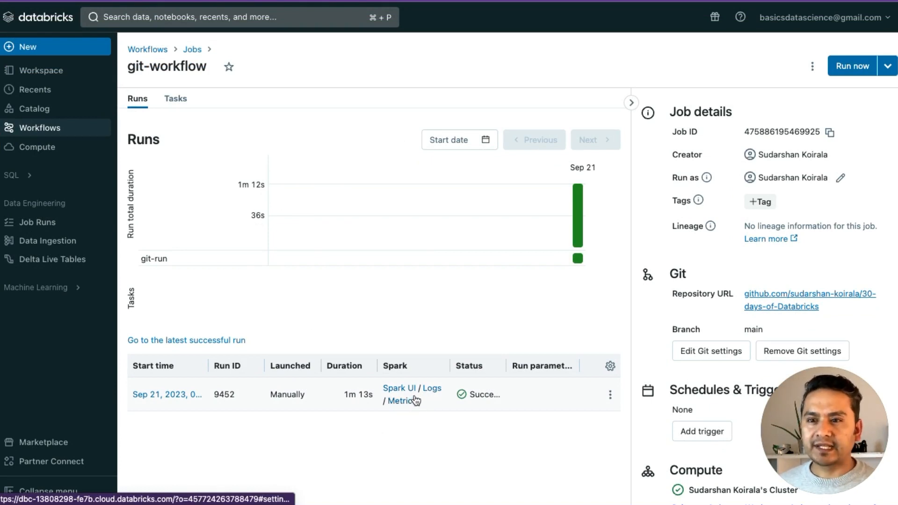
# - Open the git-workflow run's Spark UI in a new browser tab and examine its completed Spark jobs
pyautogui.rightClick(398, 389)
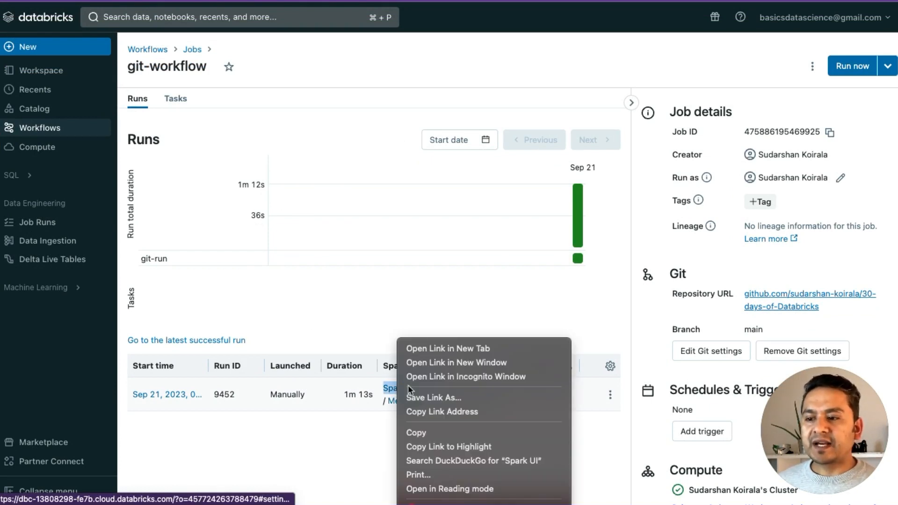
pyautogui.click(425, 348)
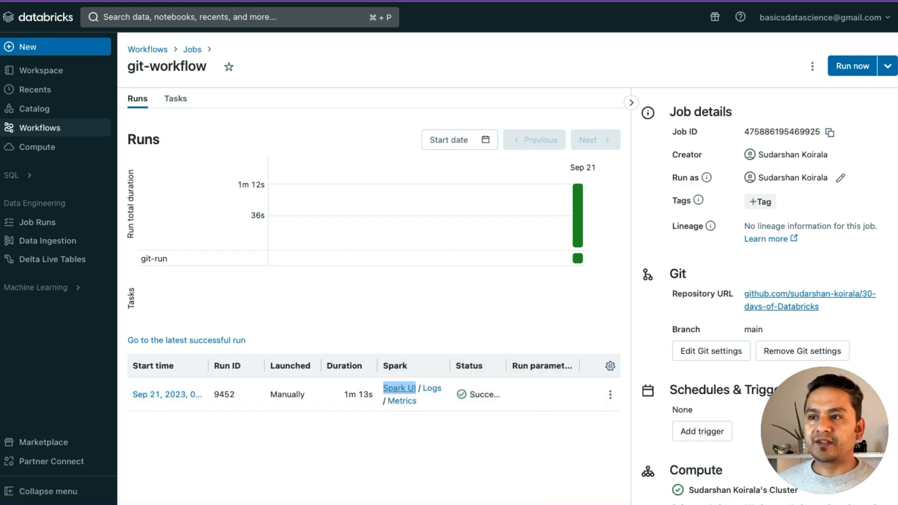
pyautogui.hotkey('ctrl', 'Tab')
pyautogui.scroll(-5, 493, 384)
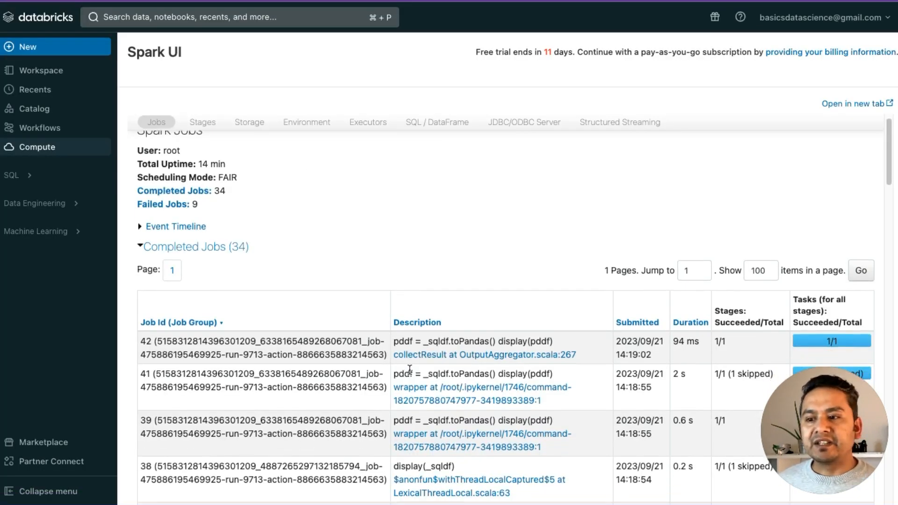
pyautogui.scroll(5, 538, 338)
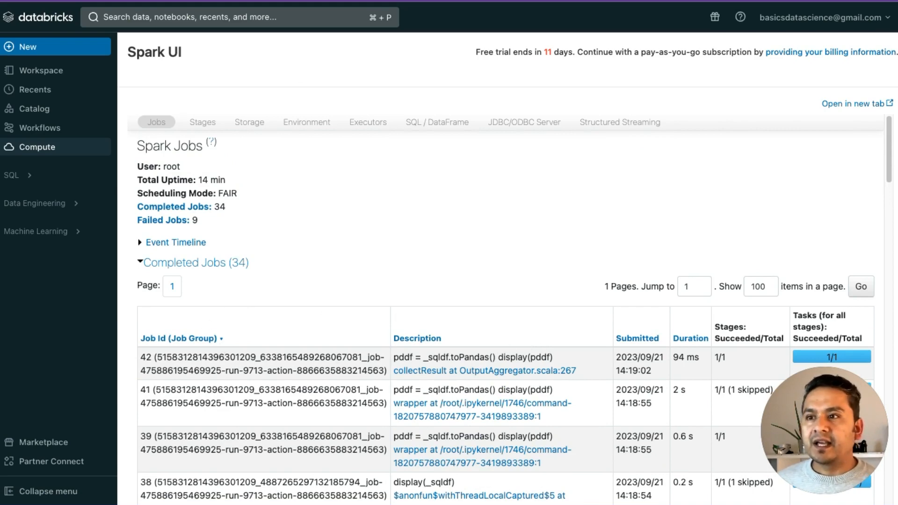
# - Return to the git-workflow runs list, open the run's logs in a new browser tab and examine the Spark driver logs
pyautogui.click(211, 1)
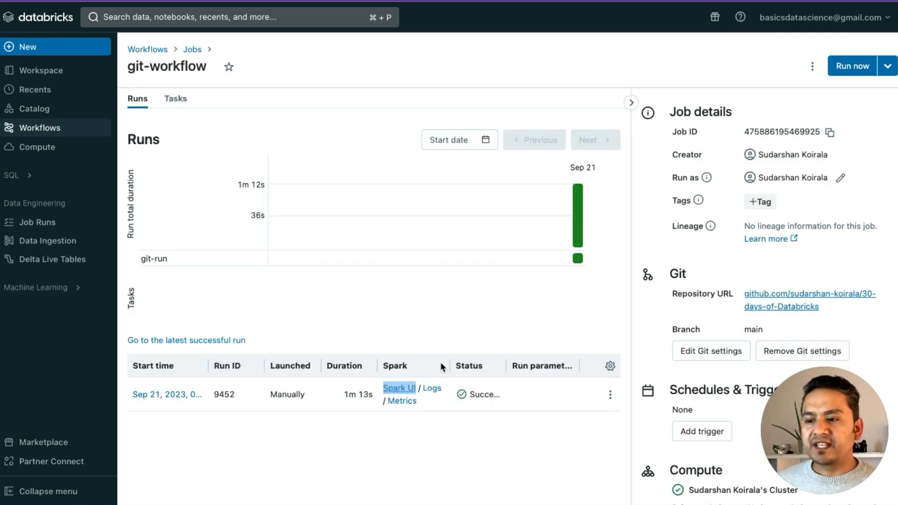
pyautogui.rightClick(431, 394)
pyautogui.click(445, 349)
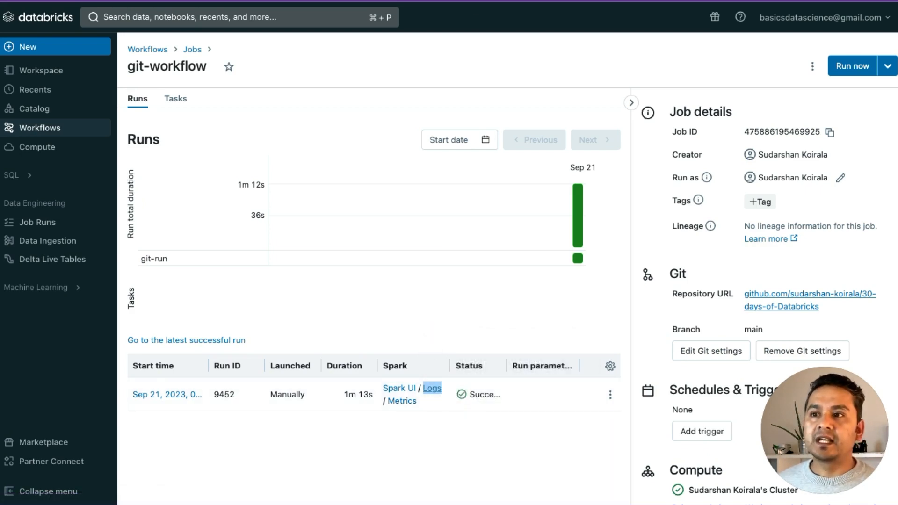
pyautogui.click(346, 1)
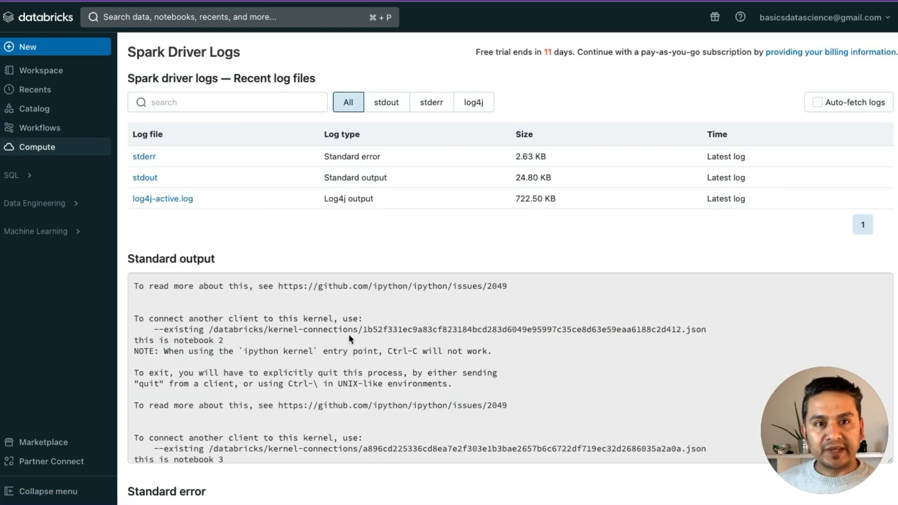
pyautogui.scroll(-1, 364, 357)
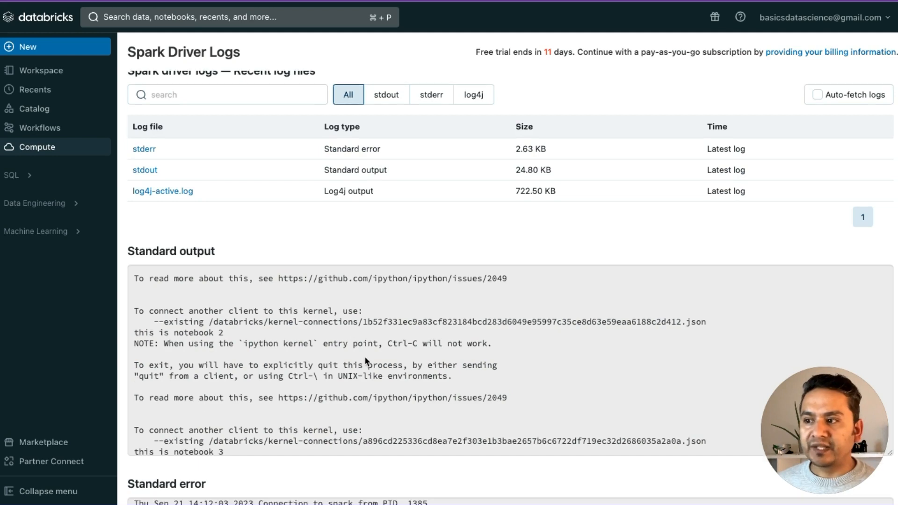
# - Filter the Spark driver log files by stdout, stderr and finally log4j
pyautogui.click(387, 99)
pyautogui.scroll(-1, 294, 336)
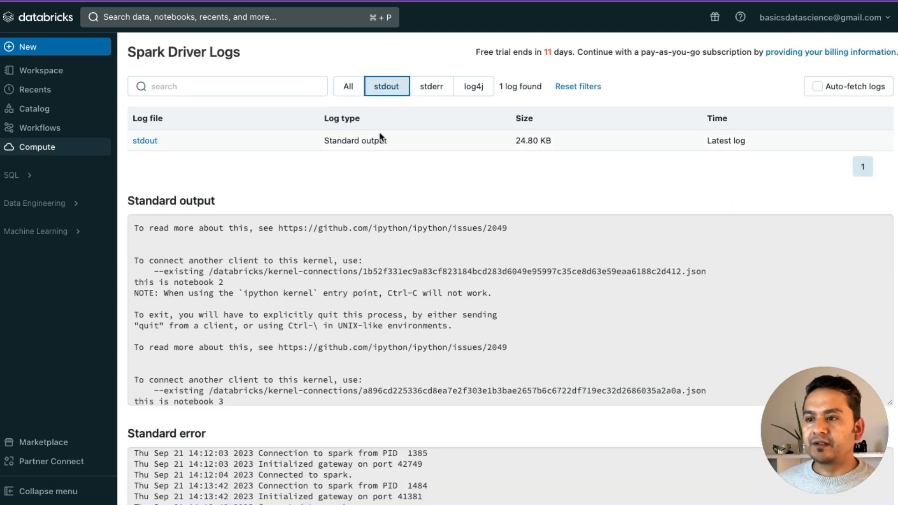
pyautogui.click(437, 92)
pyautogui.click(468, 92)
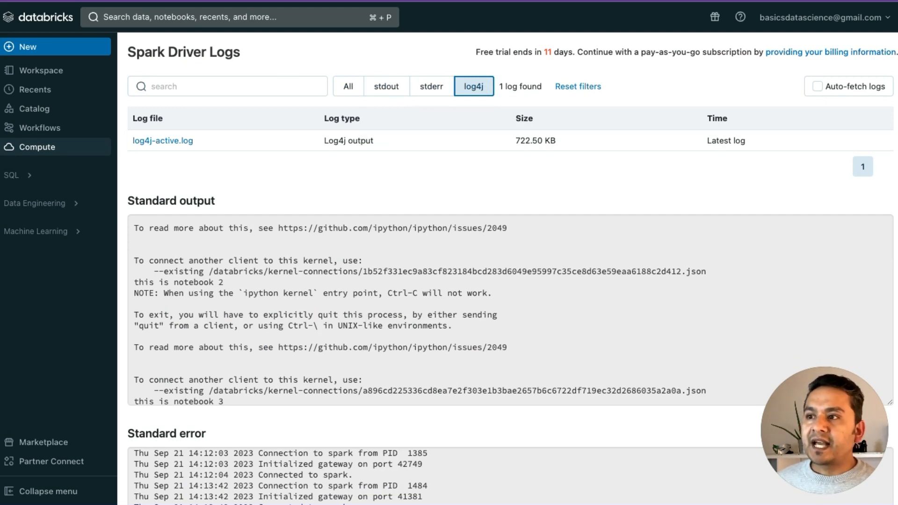
# - Return to the git-workflow runs list and open the run's Metrics page in a new browser tab
pyautogui.click(112, 1)
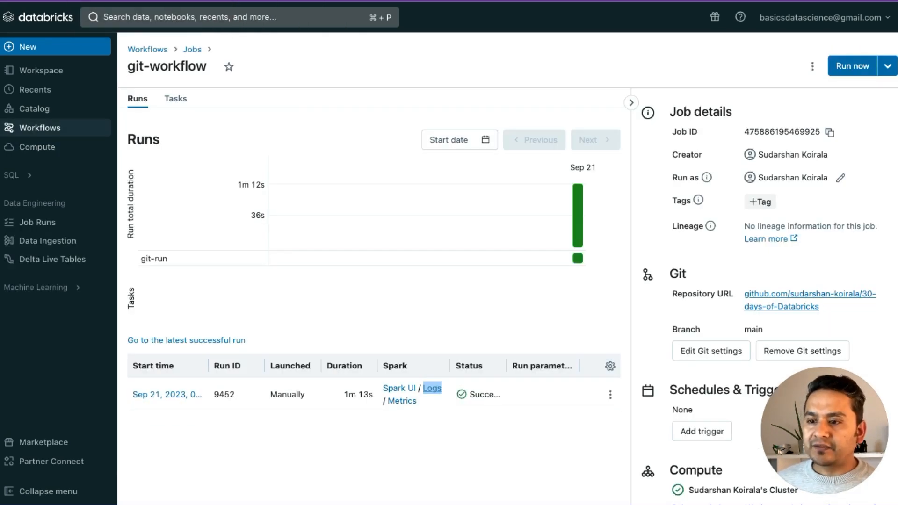
pyautogui.rightClick(392, 401)
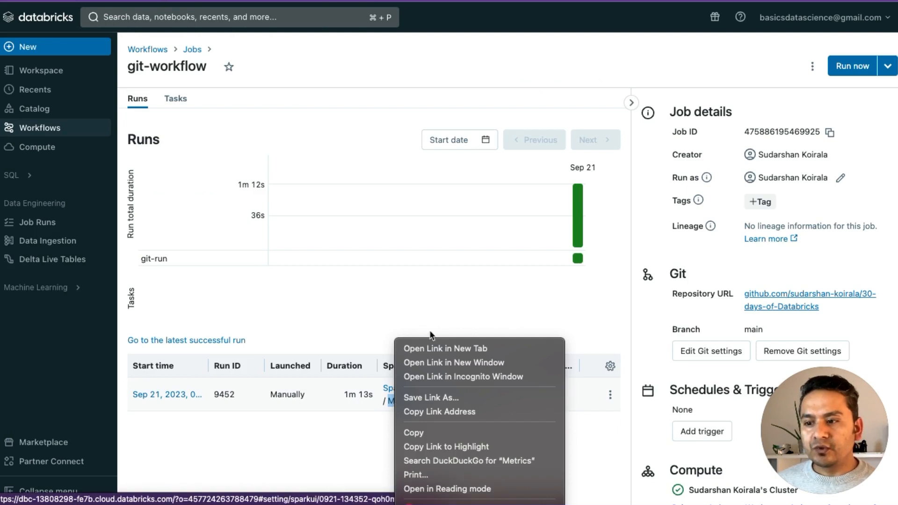
pyautogui.click(428, 346)
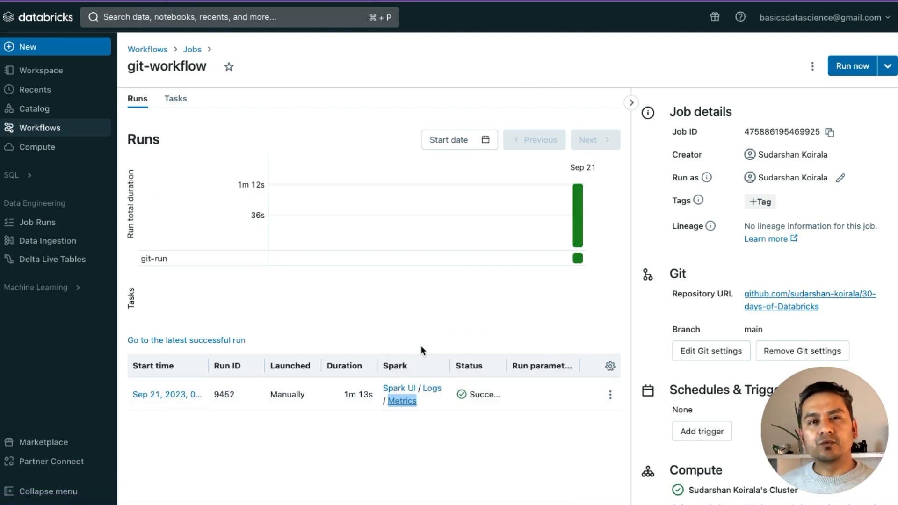
pyautogui.click(403, 1)
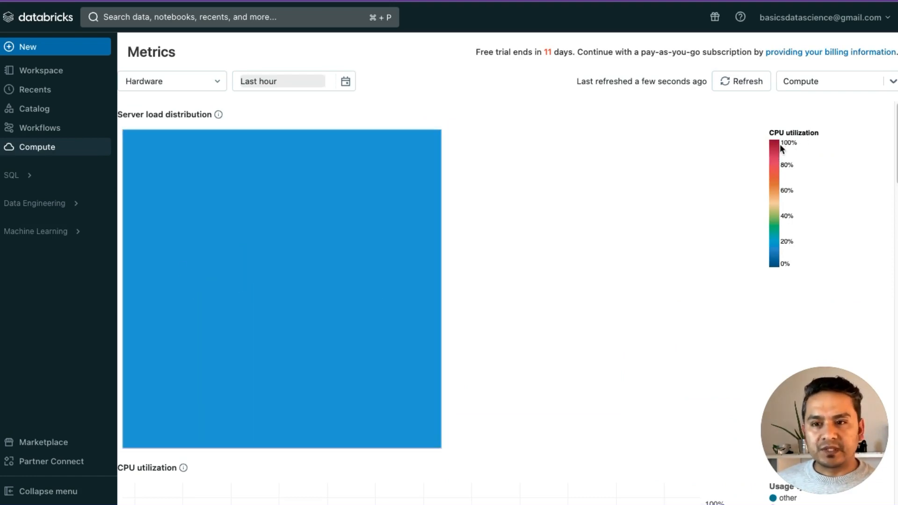
# - Examine the hardware metrics charts from CPU and memory utilization through filesystem space, network traffic and active nodes
pyautogui.scroll(-6, 625, 299)
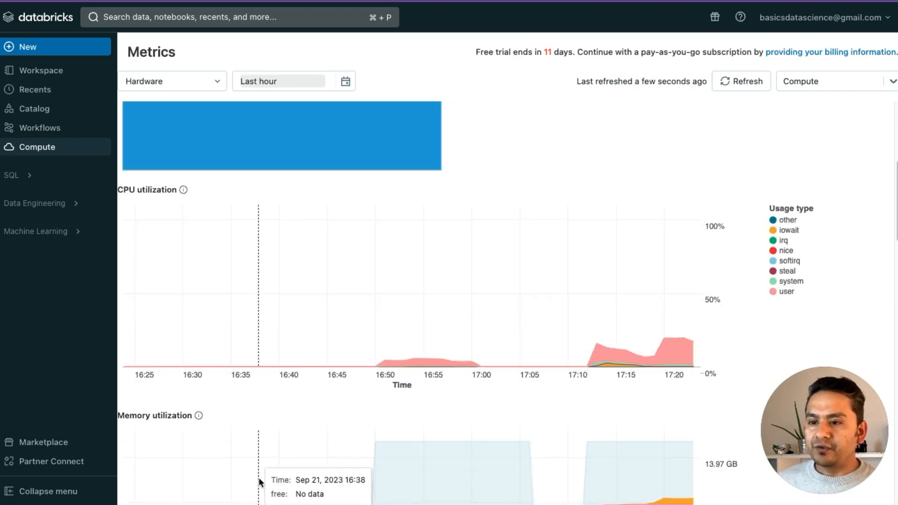
pyautogui.moveTo(607, 358)
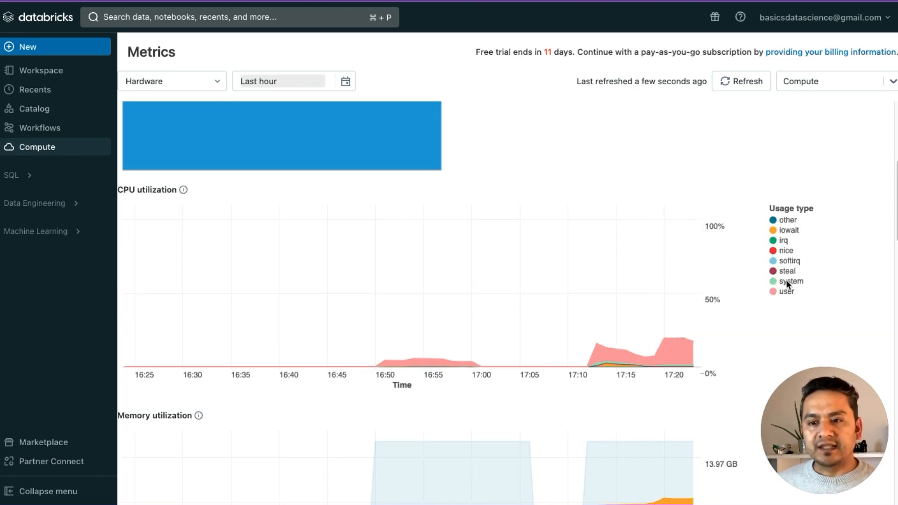
pyautogui.scroll(-4, 456, 283)
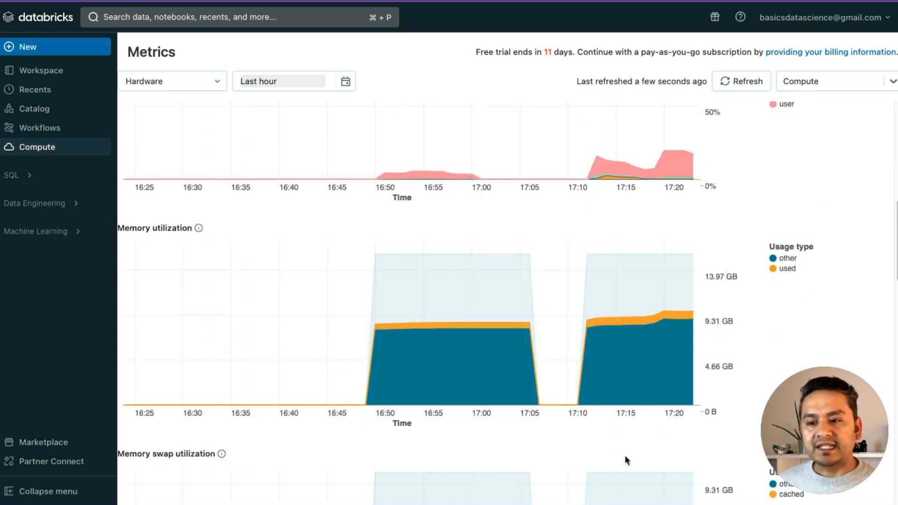
pyautogui.scroll(-4, 699, 369)
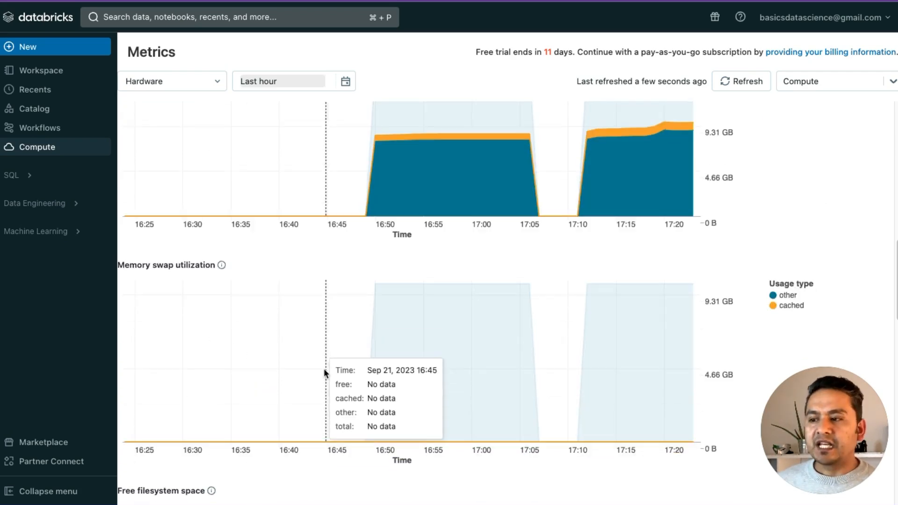
pyautogui.scroll(-5, 294, 271)
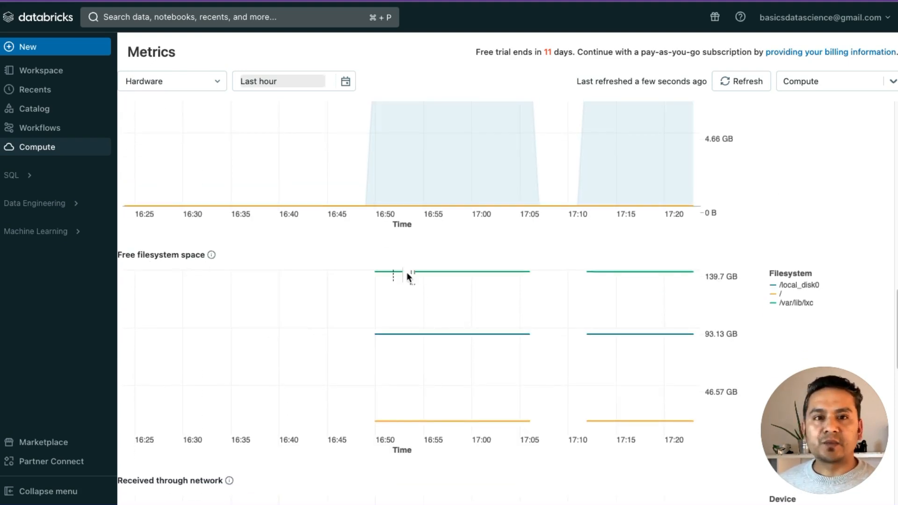
pyautogui.scroll(-15, 407, 276)
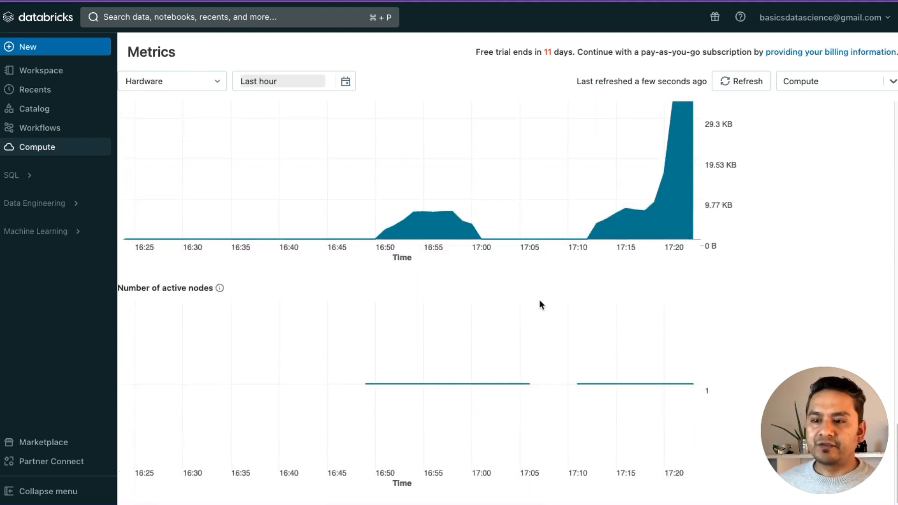
pyautogui.scroll(20, 541, 300)
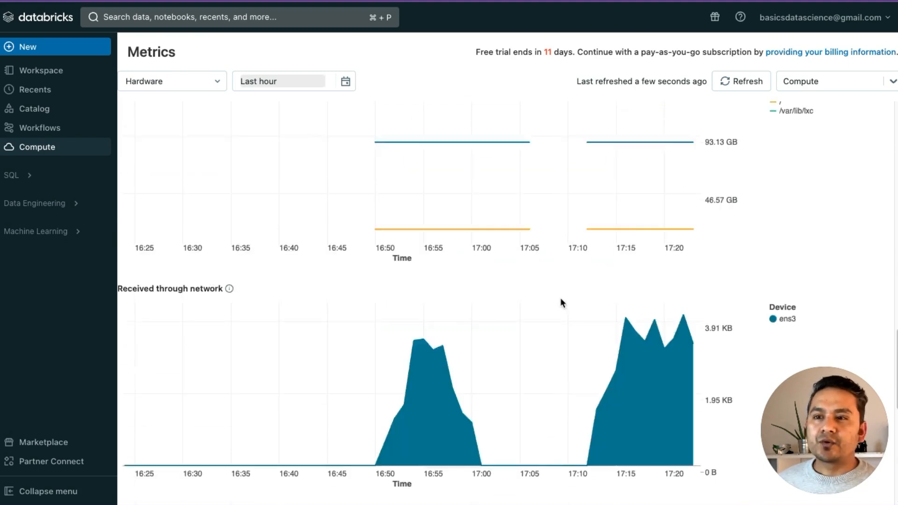
pyautogui.scroll(5, 561, 301)
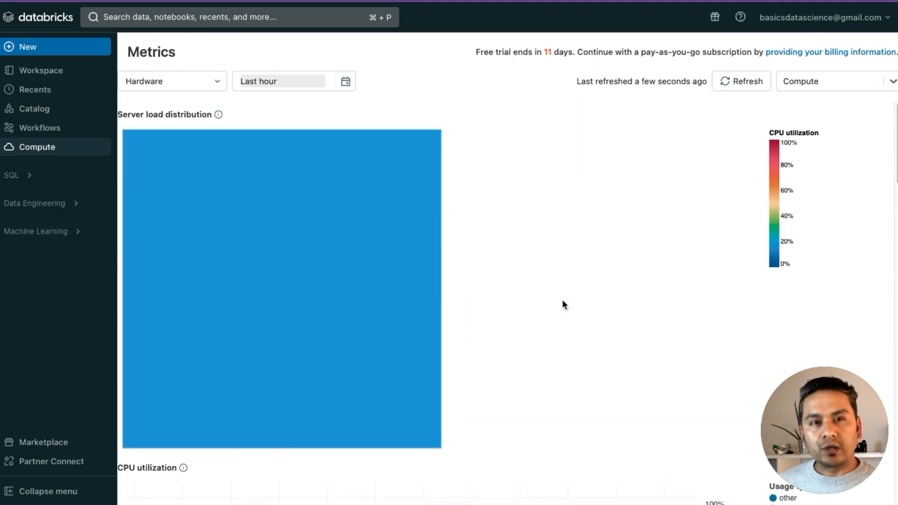
# - Switch the compute metrics from hardware to Spark, and from Spark to GPU
pyautogui.click(158, 86)
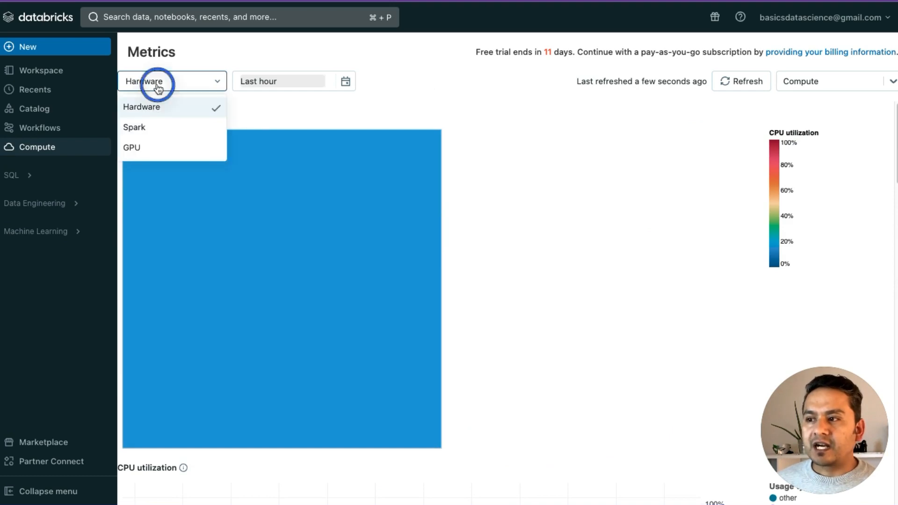
pyautogui.click(147, 126)
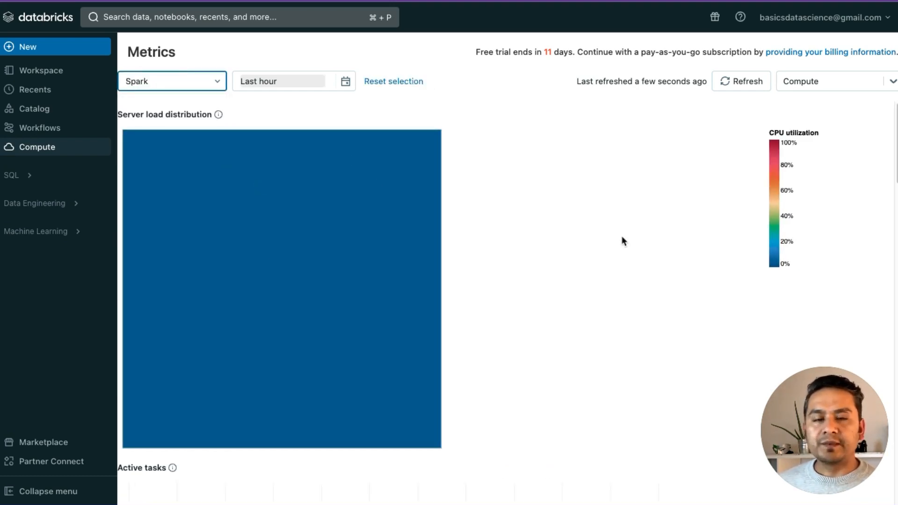
pyautogui.click(178, 84)
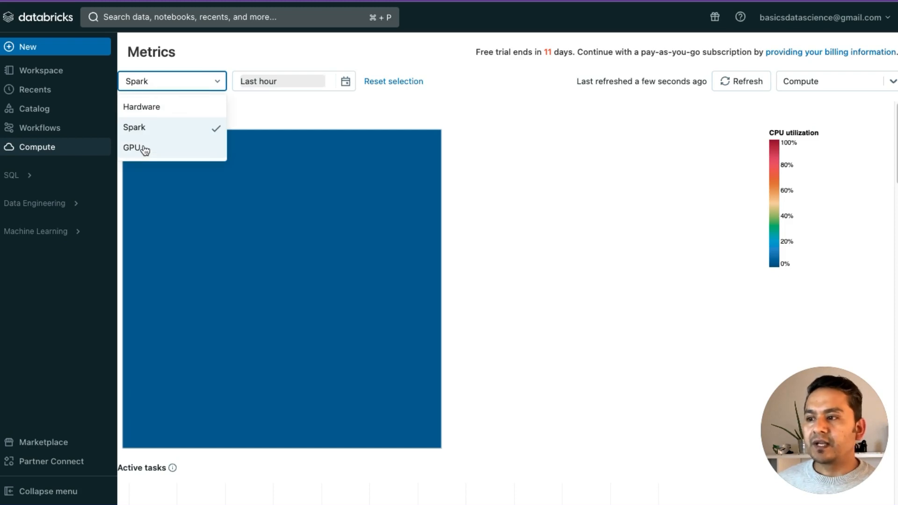
pyautogui.click(145, 149)
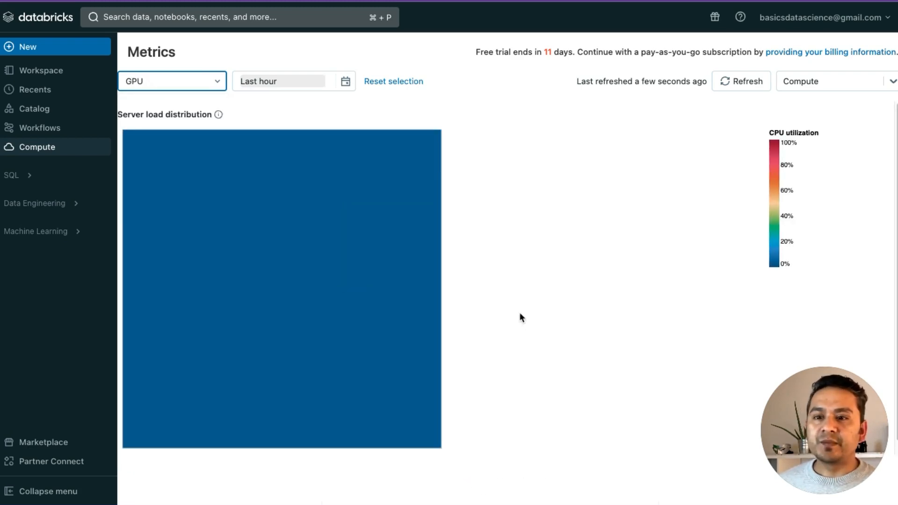